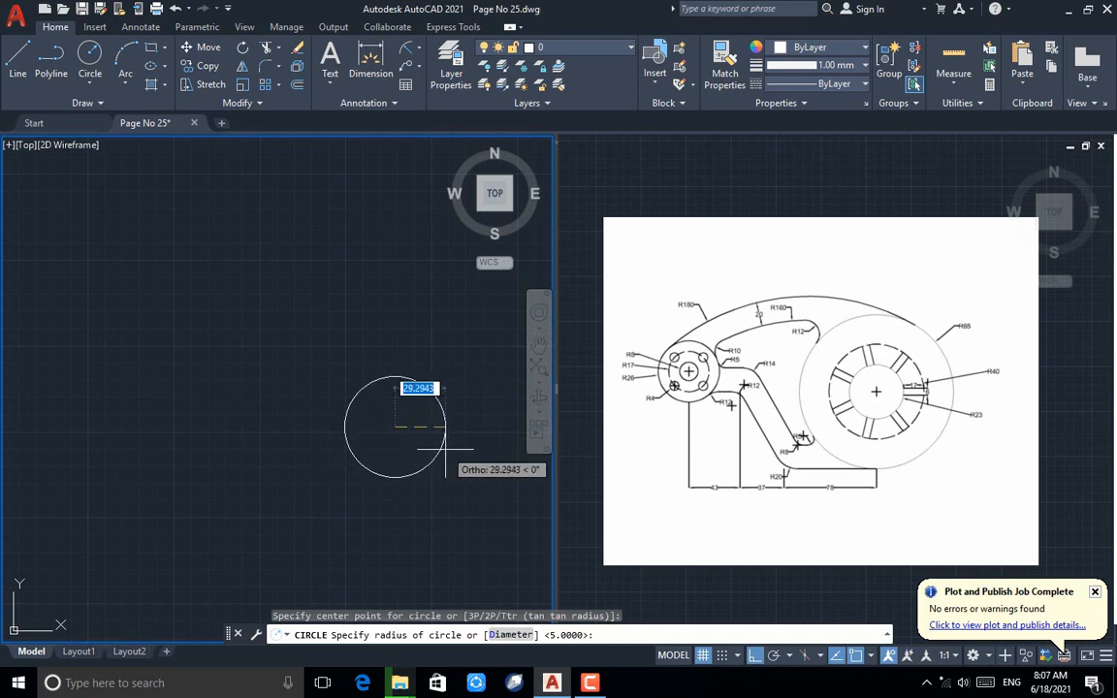
Finish the circle with radius 23 and draw a dashed concentric circle of radius 40 around it
{"action": "type", "text": "23"}
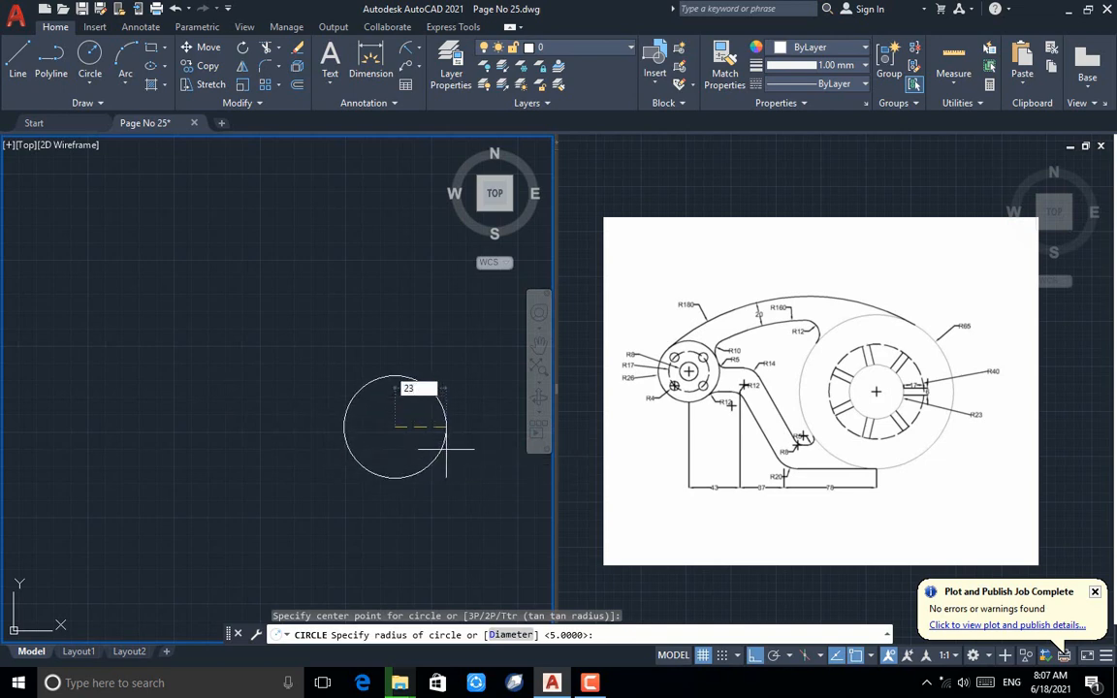
{"action": "key", "text": "Return"}
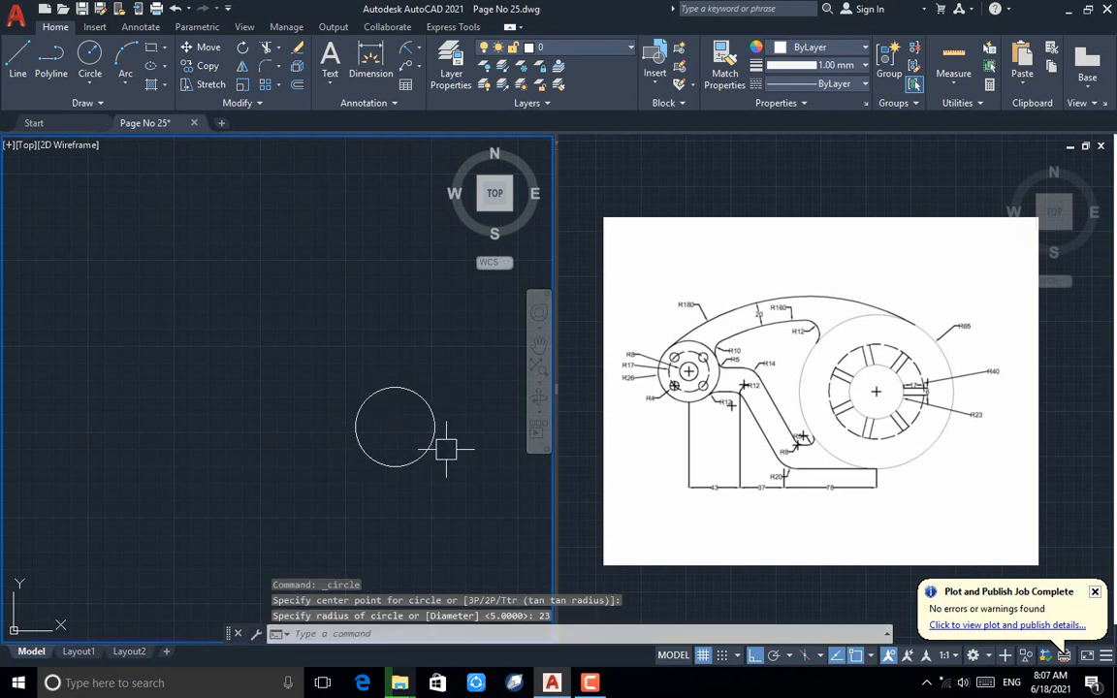
{"action": "key", "text": "Return"}
{"action": "left_click", "coordinate": [395, 426]}
{"action": "type", "text": "4"}
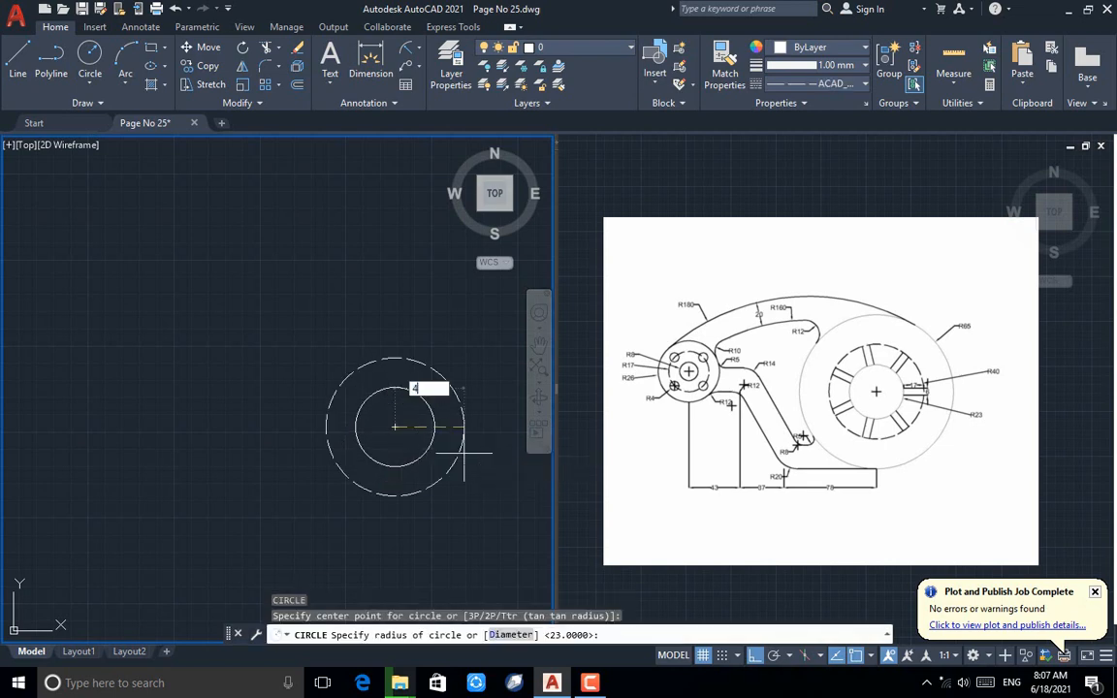
{"action": "type", "text": "0"}
{"action": "key", "text": "Return"}
Add a concentric continuous-line circle of radius 65 around the dashed circle
{"action": "key", "text": "Return"}
{"action": "left_click", "coordinate": [395, 426]}
{"action": "type", "text": "65"}
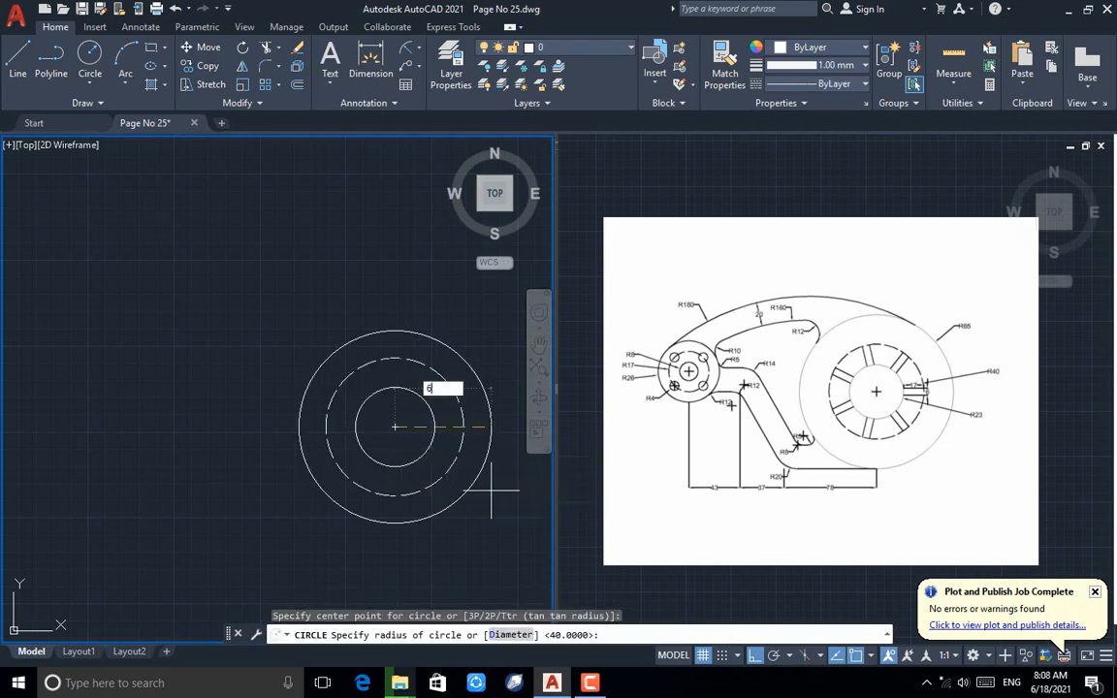
{"action": "key", "text": "Return"}
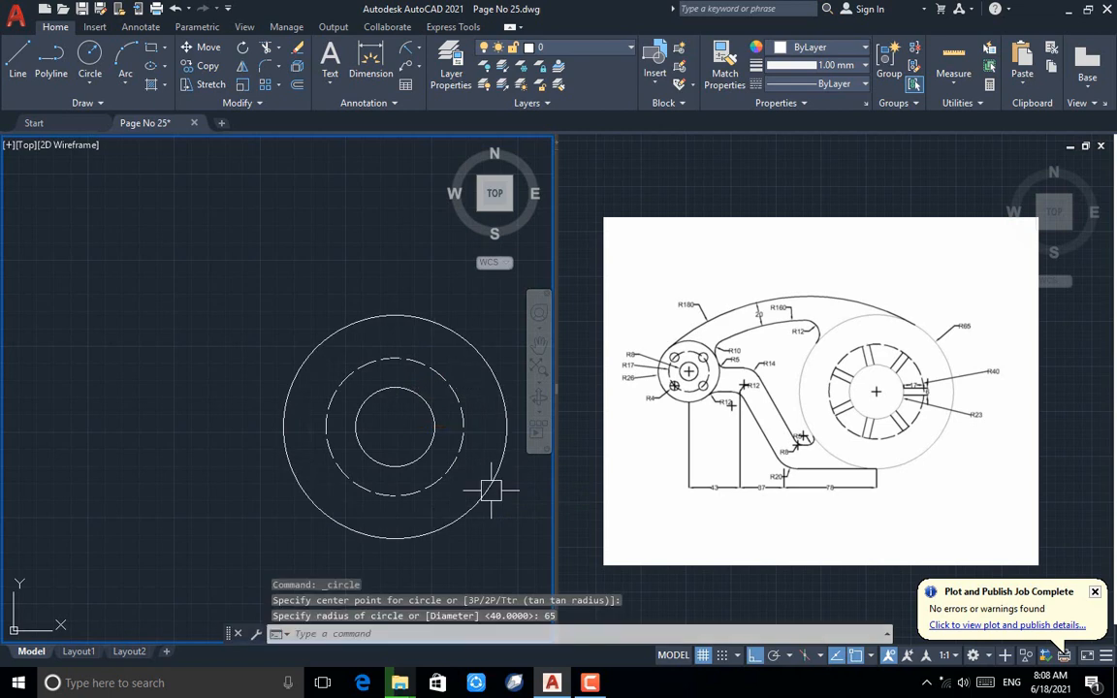
Draw the horizontal base line leftward from the bottom quadrant of the radius 65 circle in segments of 78, 37 and 43
{"action": "left_click", "coordinate": [18, 59]}
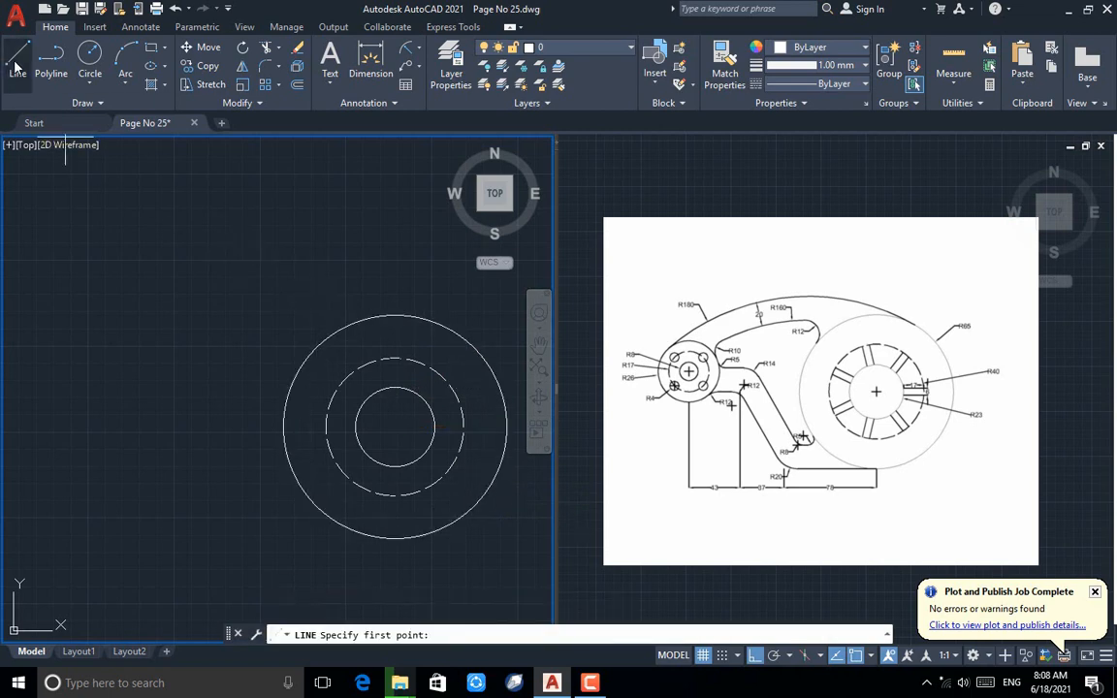
{"action": "left_click", "coordinate": [394, 538]}
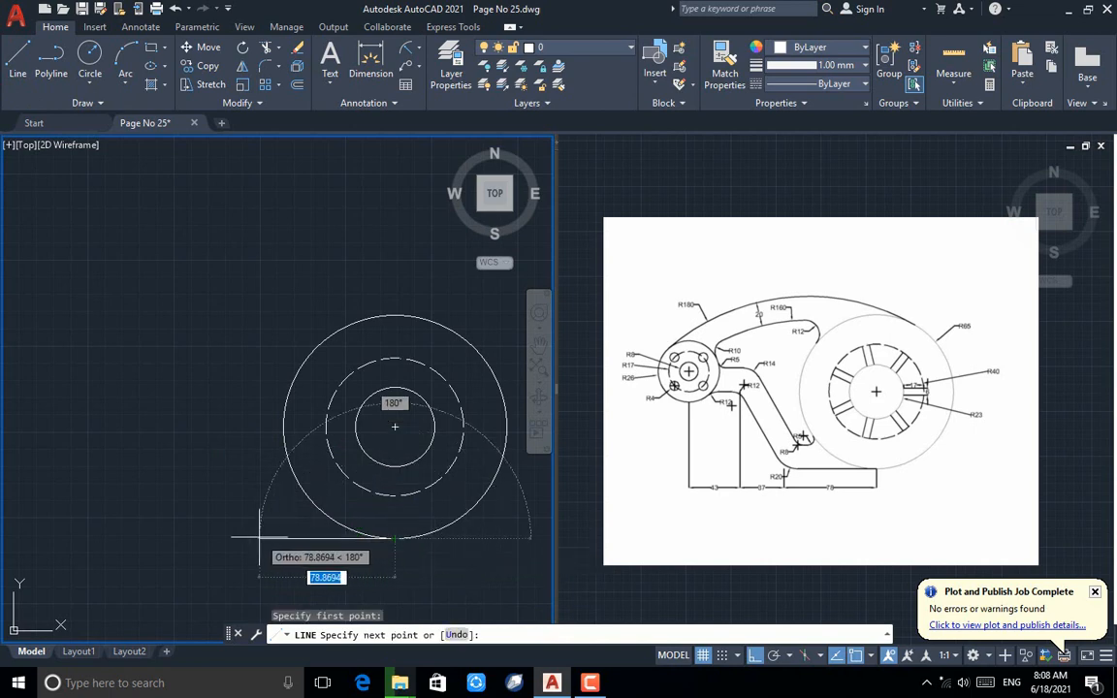
{"action": "type", "text": "78"}
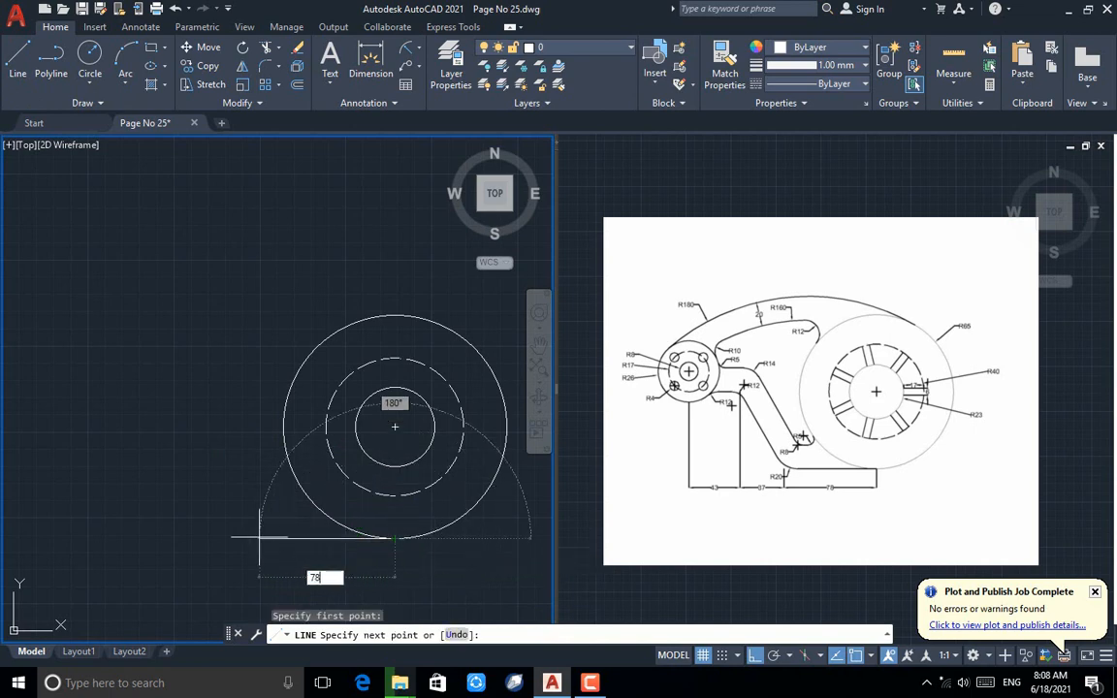
{"action": "key", "text": "Return"}
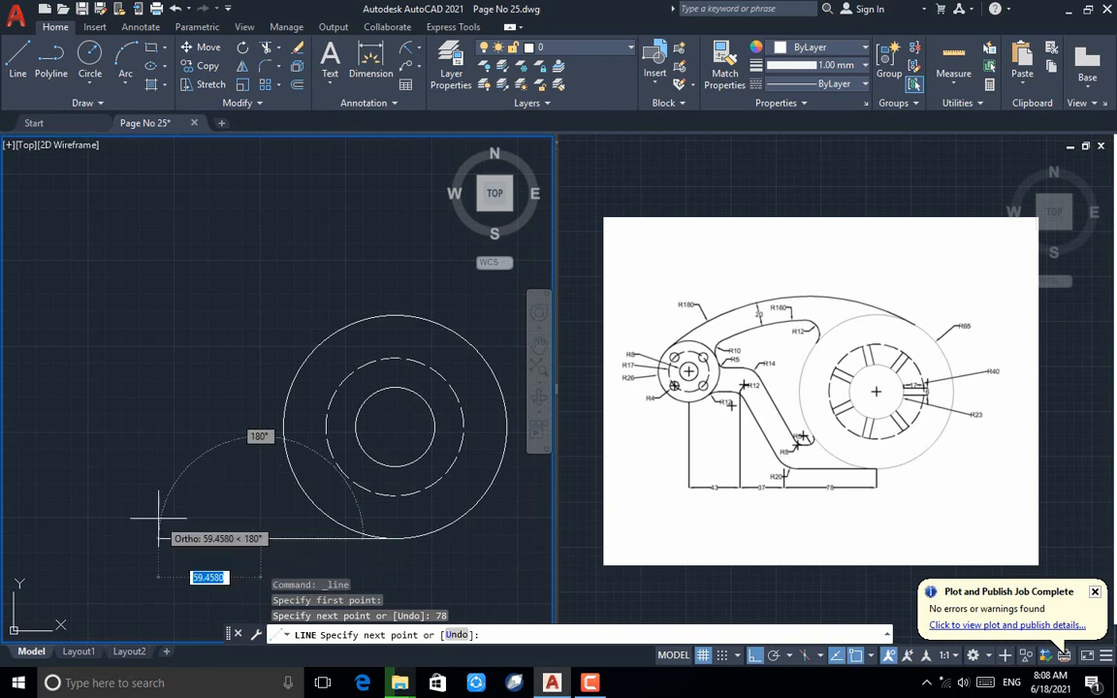
{"action": "type", "text": "37"}
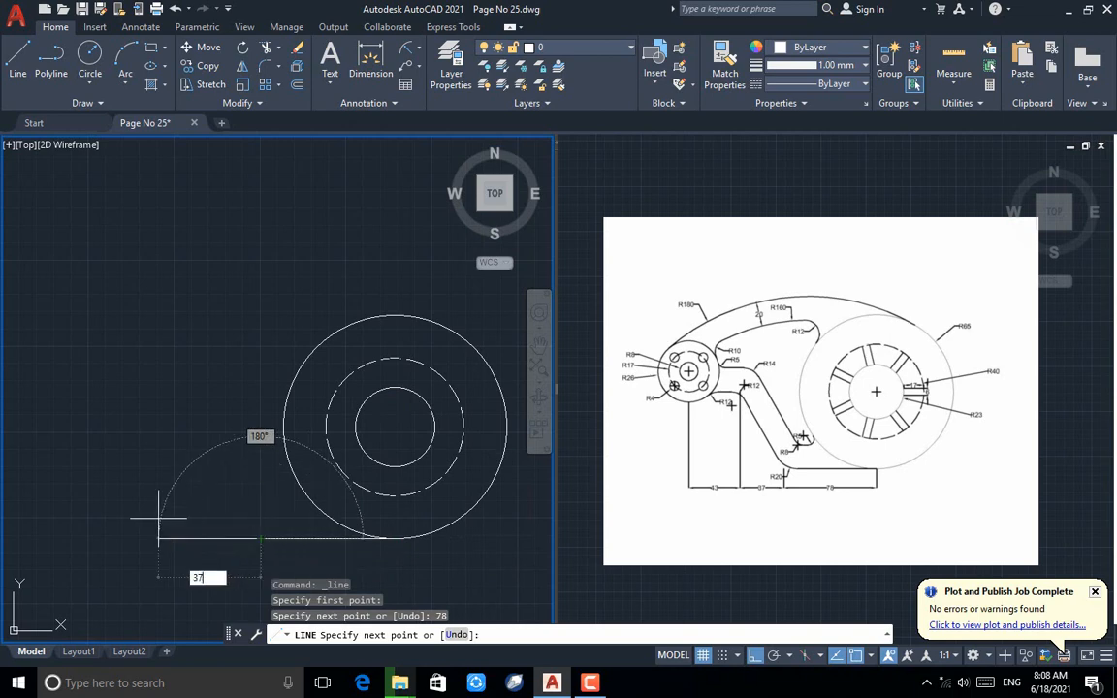
{"action": "key", "text": "Return"}
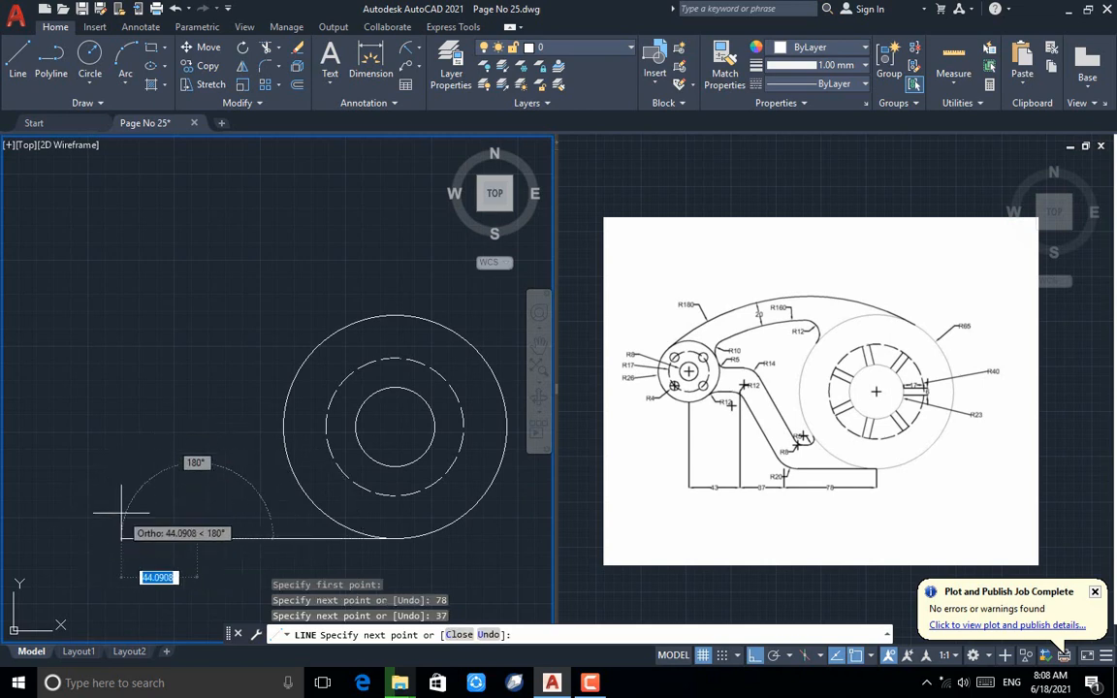
{"action": "type", "text": "43"}
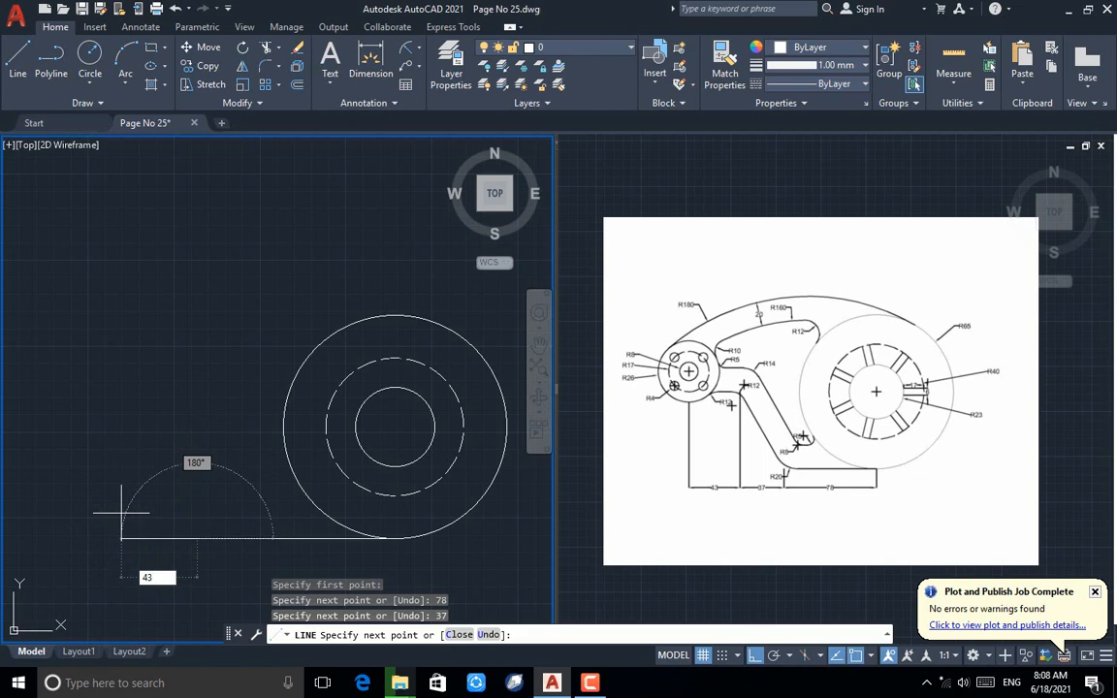
{"action": "key", "text": "Return"}
{"action": "key", "text": "Return"}
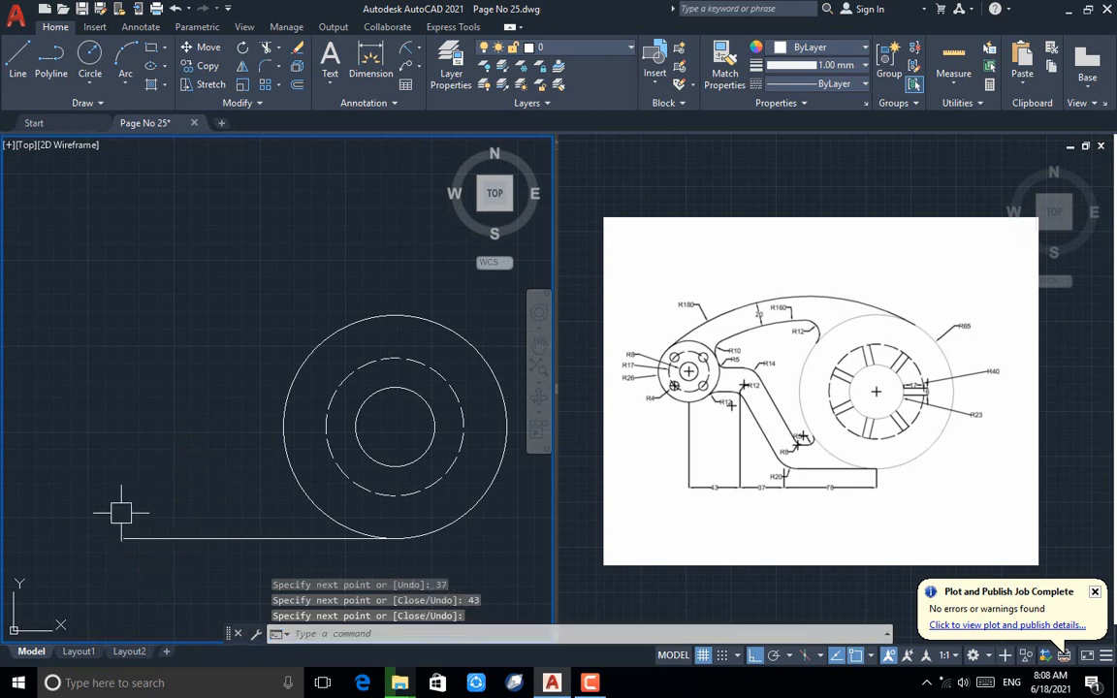
Draw a horizontal guide line from the circles' centre leftward, ending directly above the base line's left end
{"action": "left_click", "coordinate": [18, 59]}
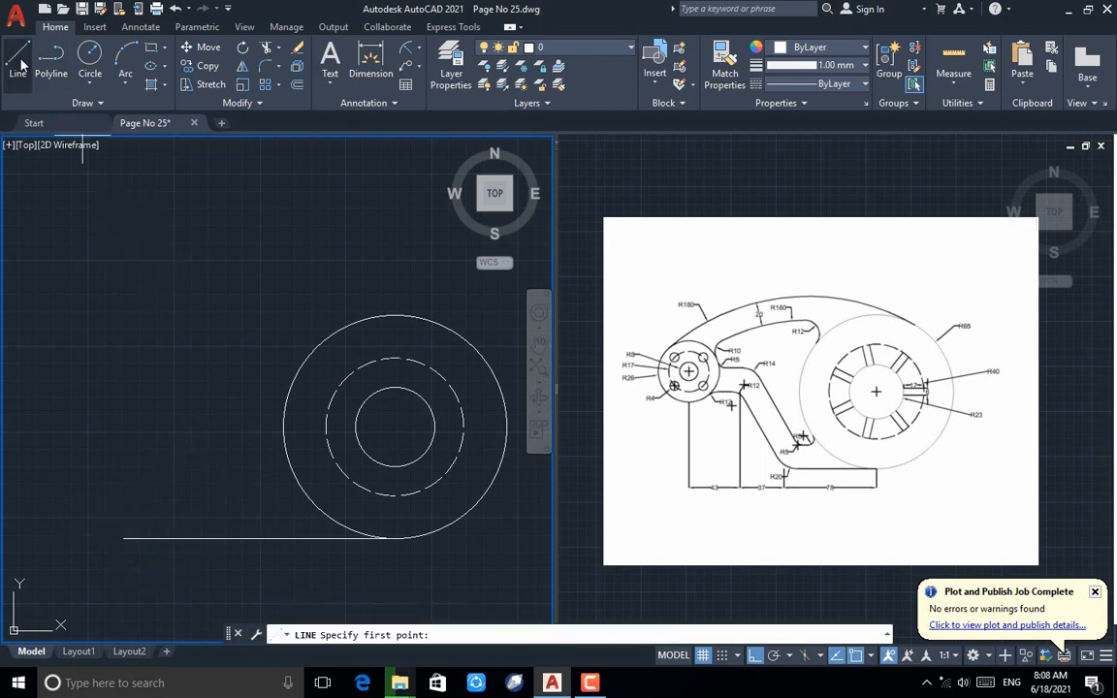
{"action": "left_click", "coordinate": [395, 427]}
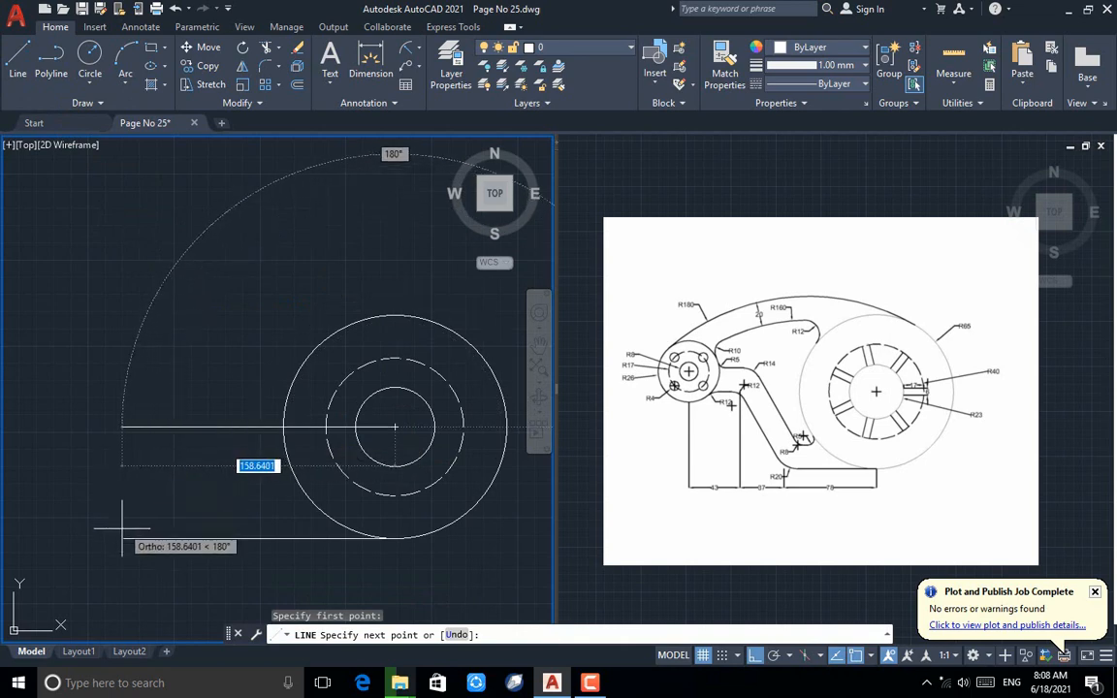
{"action": "left_click", "coordinate": [122, 427]}
{"action": "key", "text": "Escape"}
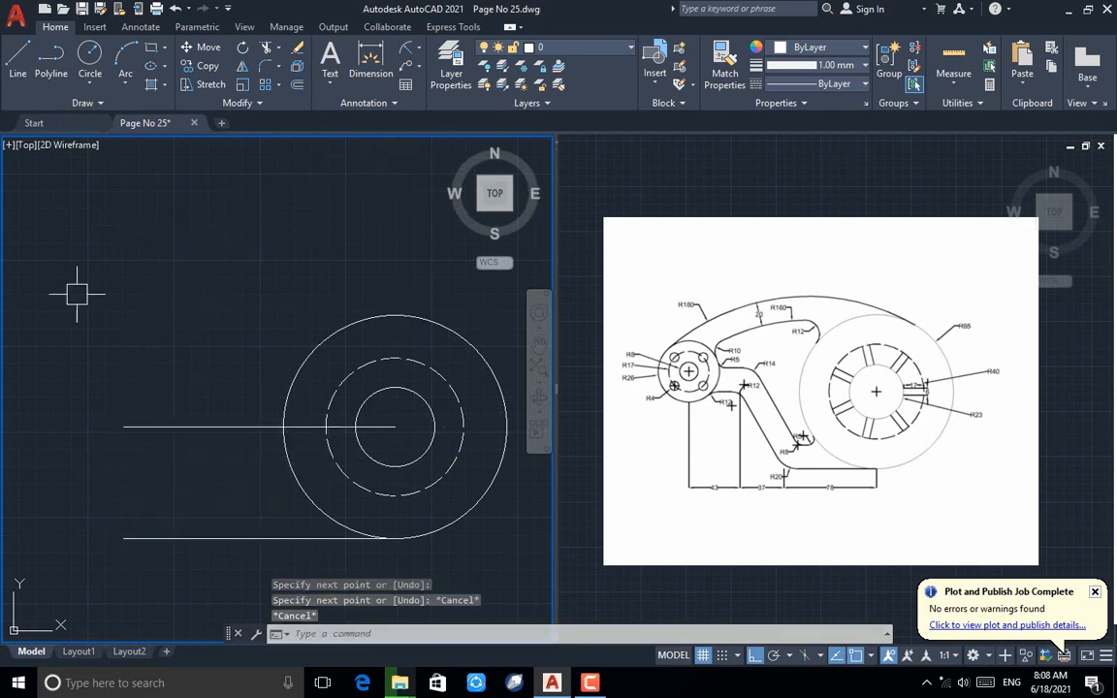
Draw a dashed two-point circle of diameter 34 extending straight up from the guide line's left end
{"action": "left_click", "coordinate": [93, 85]}
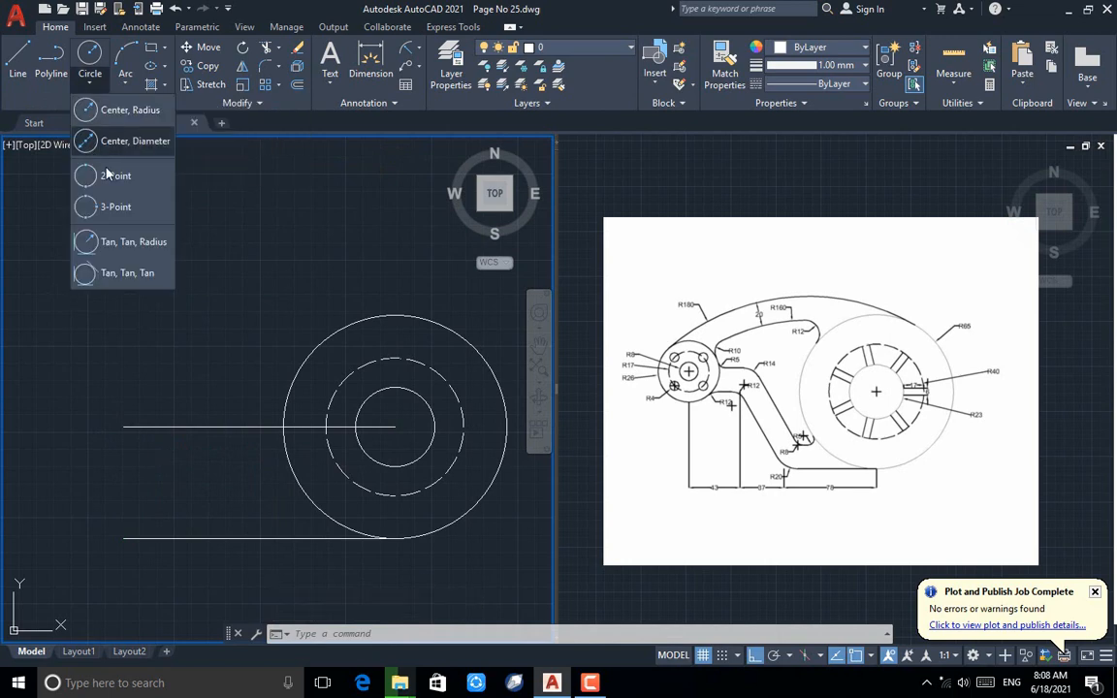
{"action": "left_click", "coordinate": [110, 182]}
{"action": "left_click", "coordinate": [122, 427]}
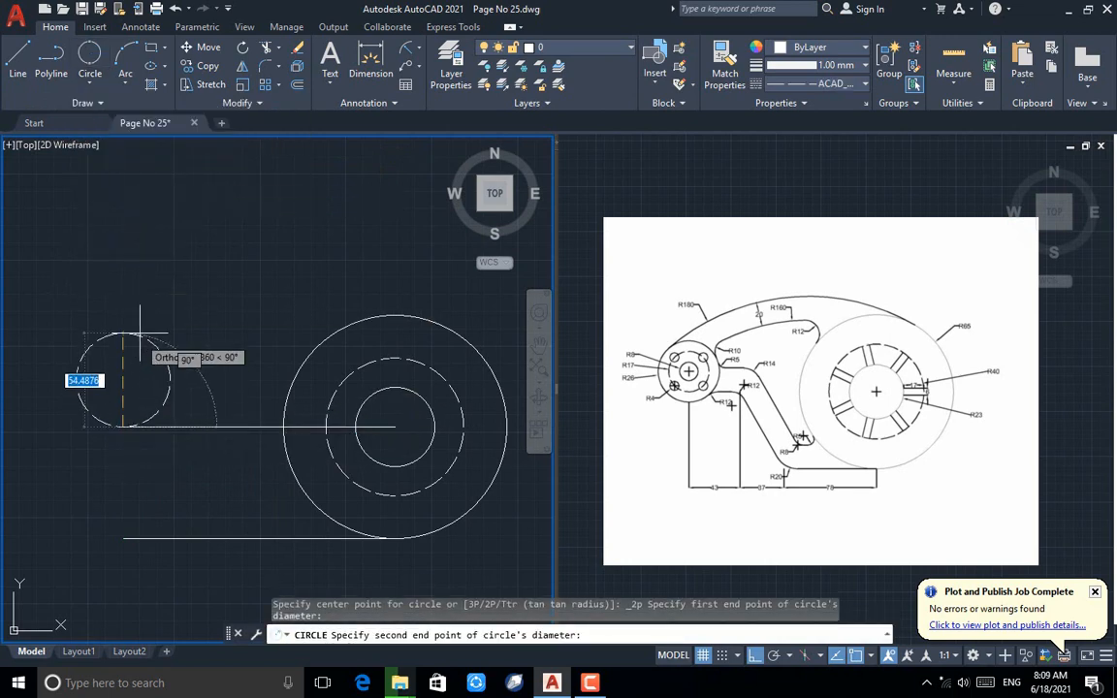
{"action": "type", "text": "34"}
{"action": "key", "text": "Return"}
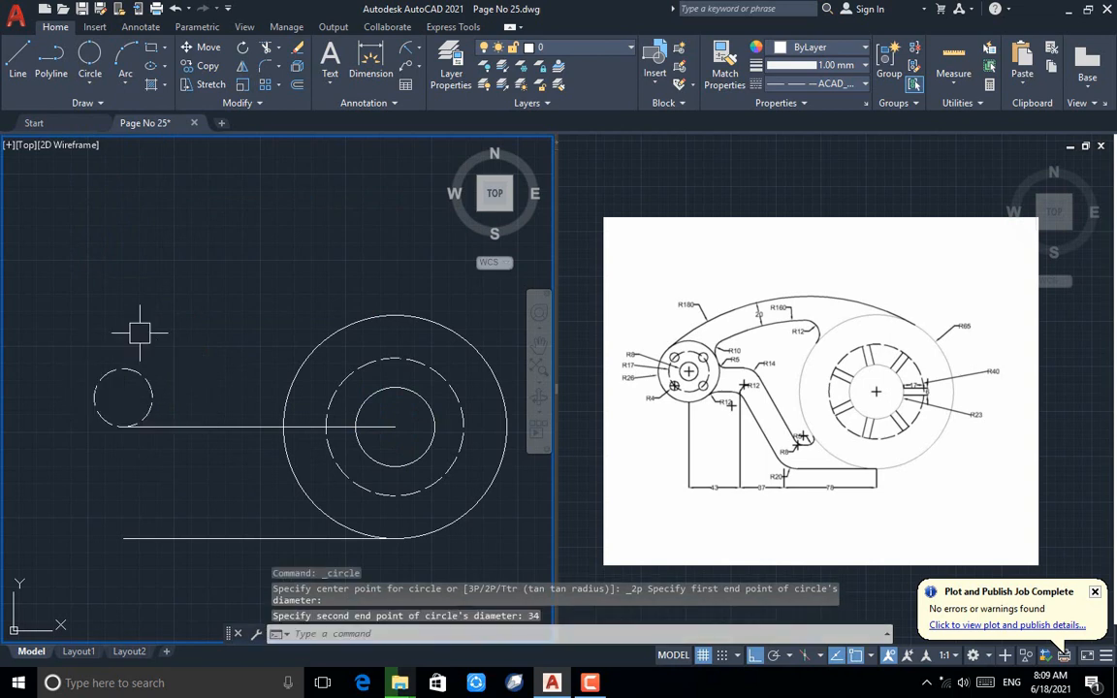
Add a concentric circle of radius 8 inside the small dashed circle
{"action": "key", "text": "Return"}
{"action": "left_click", "coordinate": [123, 397]}
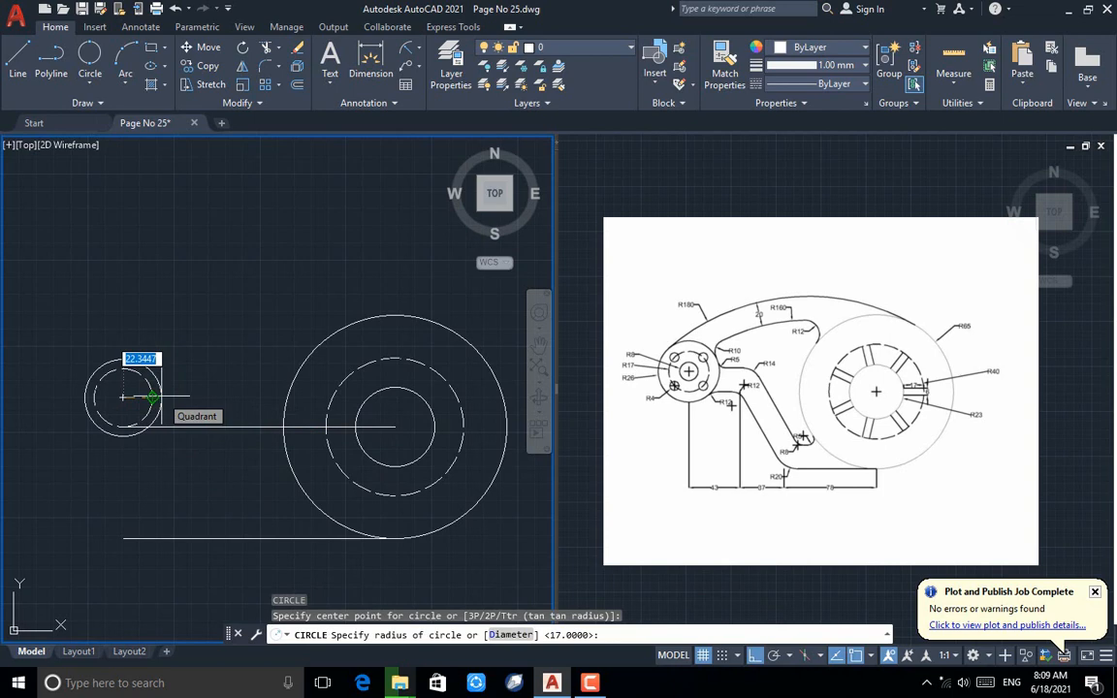
{"action": "key", "text": "Return"}
Add a concentric circle of radius 26 around the small dashed circle and delete the horizontal guide line
{"action": "key", "text": "Return"}
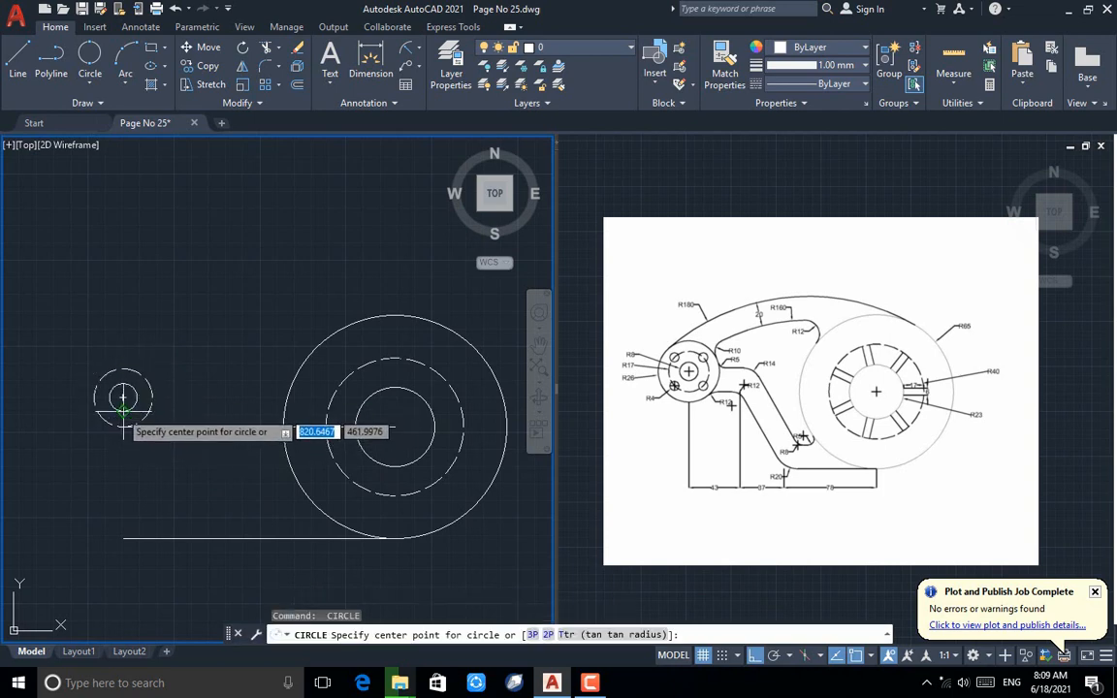
{"action": "left_click", "coordinate": [123, 397]}
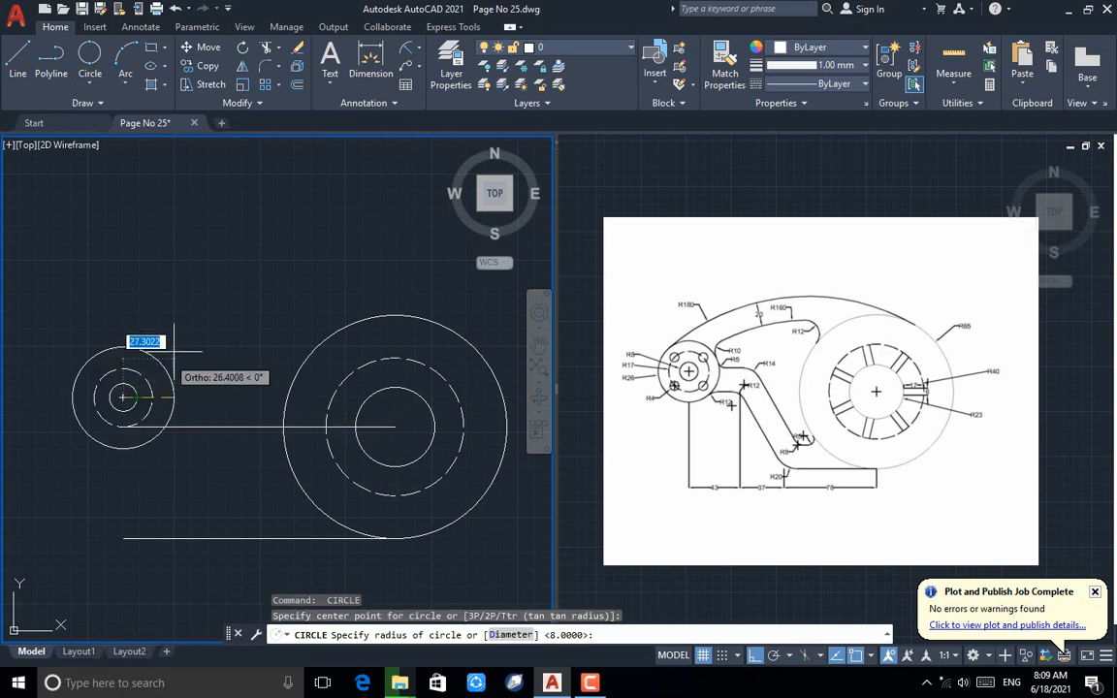
{"action": "type", "text": "2"}
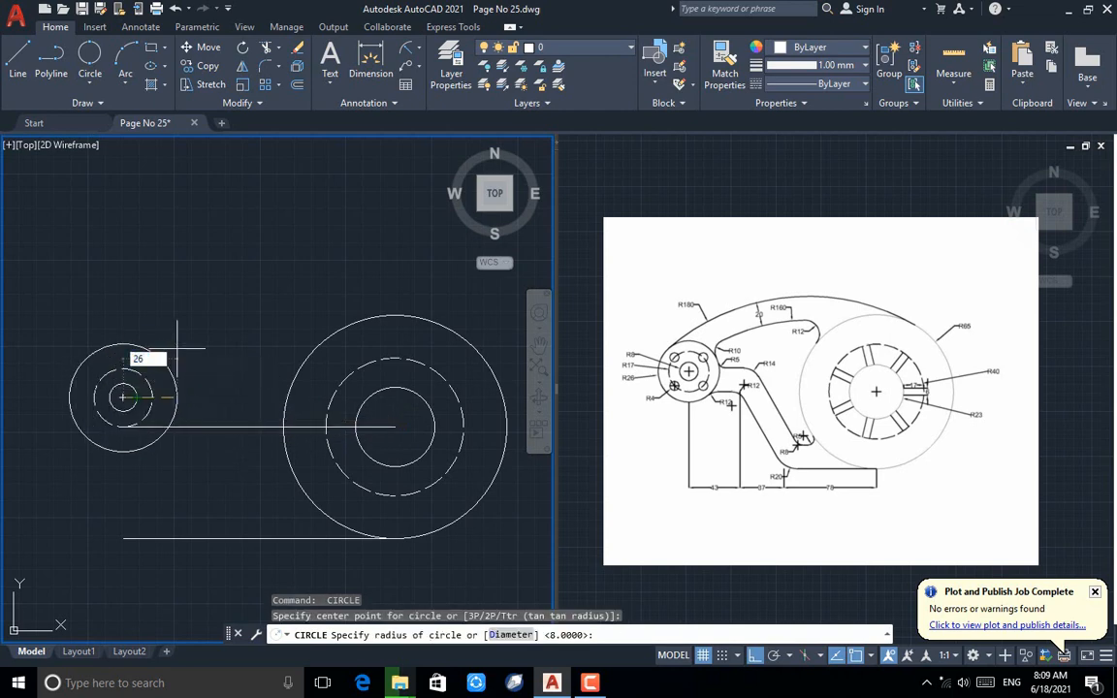
{"action": "type", "text": "6"}
{"action": "key", "text": "Return"}
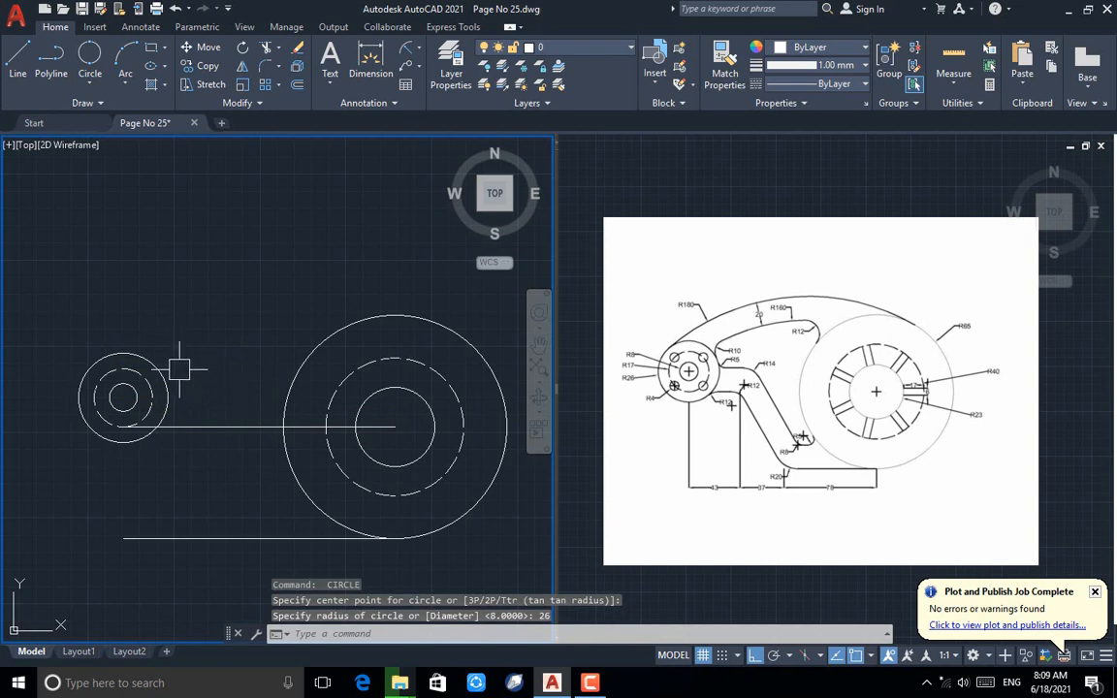
{"action": "left_click", "coordinate": [188, 428]}
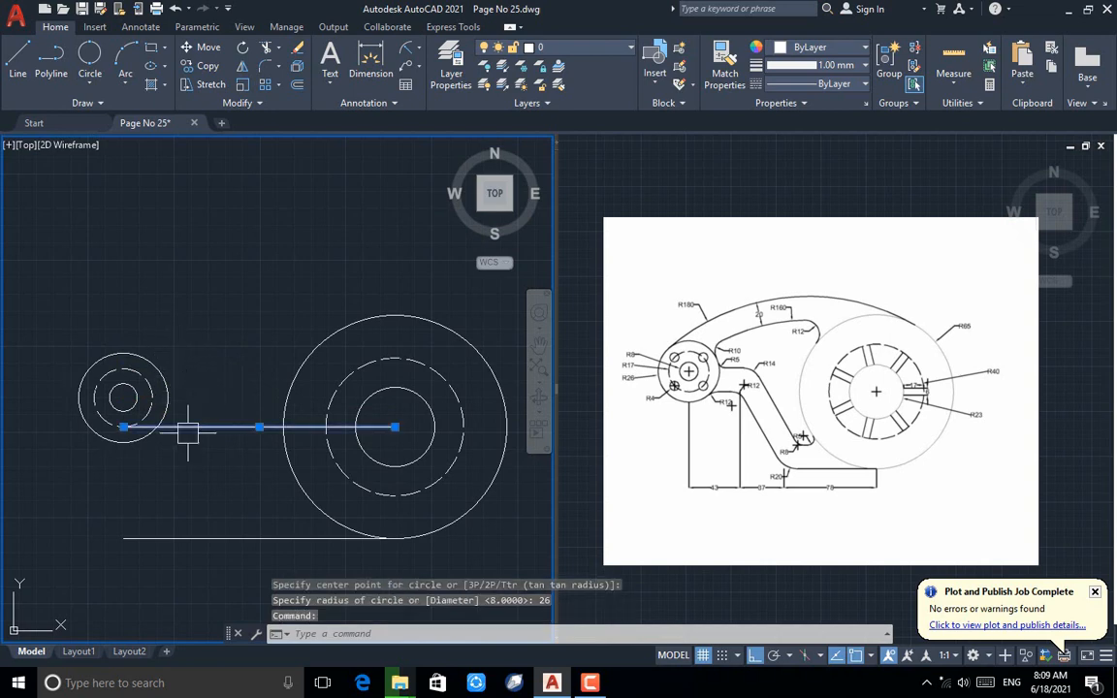
{"action": "key", "text": "Delete"}
Draw a circle of radius 180 tangent to the upper sides of the radius 26 and radius 65 circles
{"action": "left_click", "coordinate": [89, 86]}
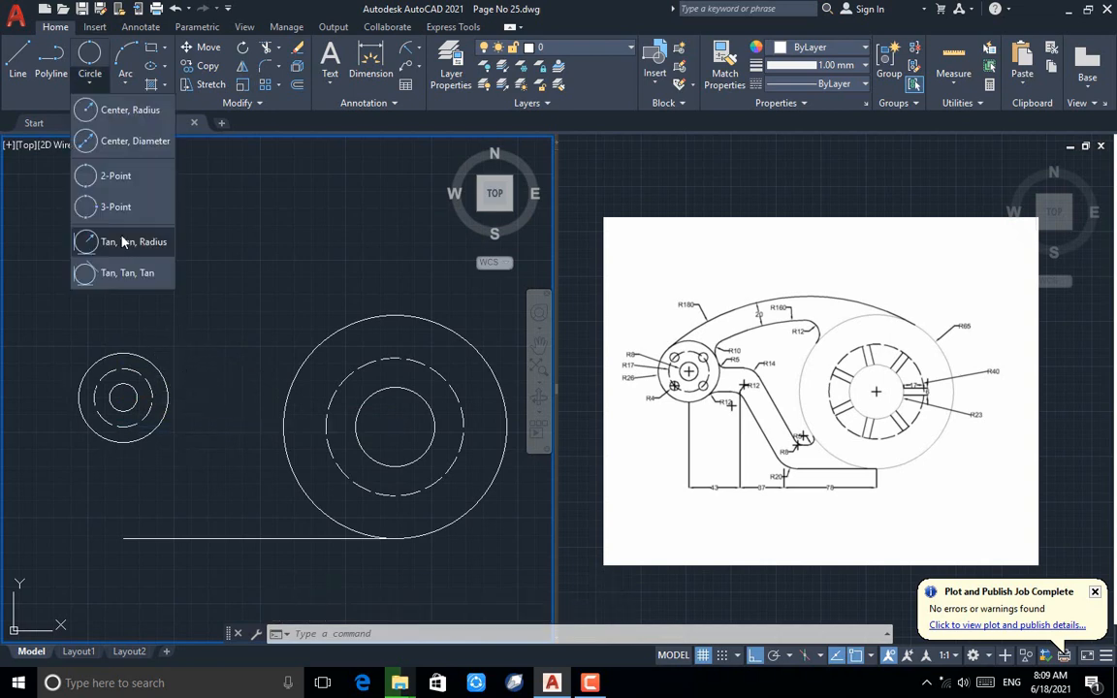
{"action": "left_click", "coordinate": [96, 240]}
{"action": "left_click", "coordinate": [101, 349]}
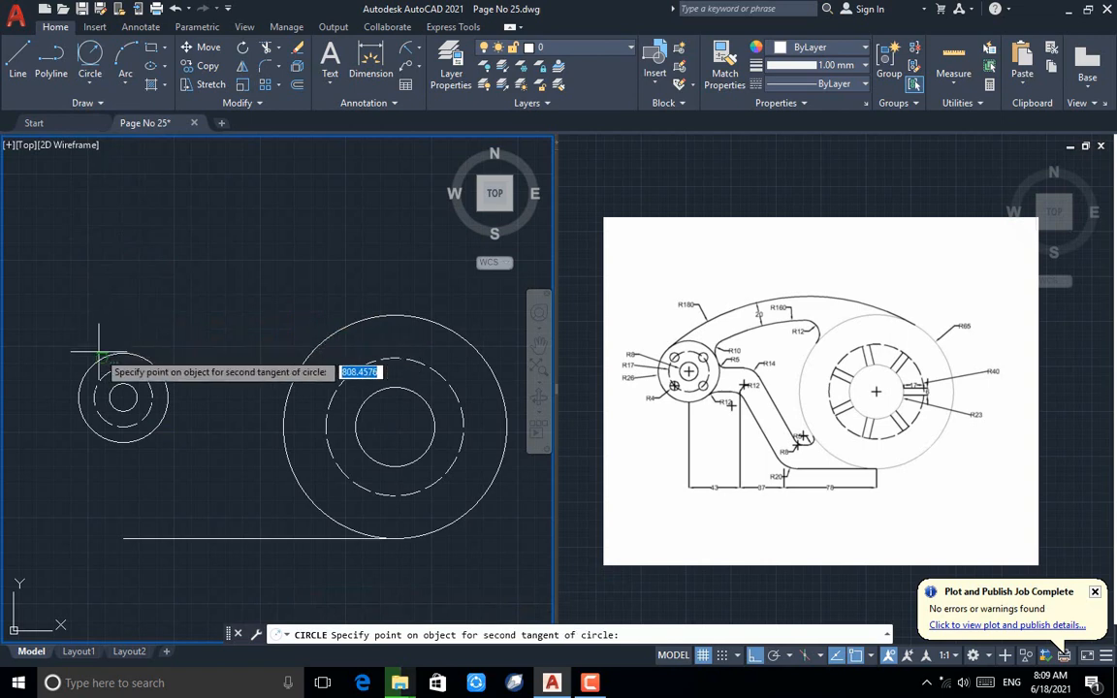
{"action": "left_click", "coordinate": [398, 312]}
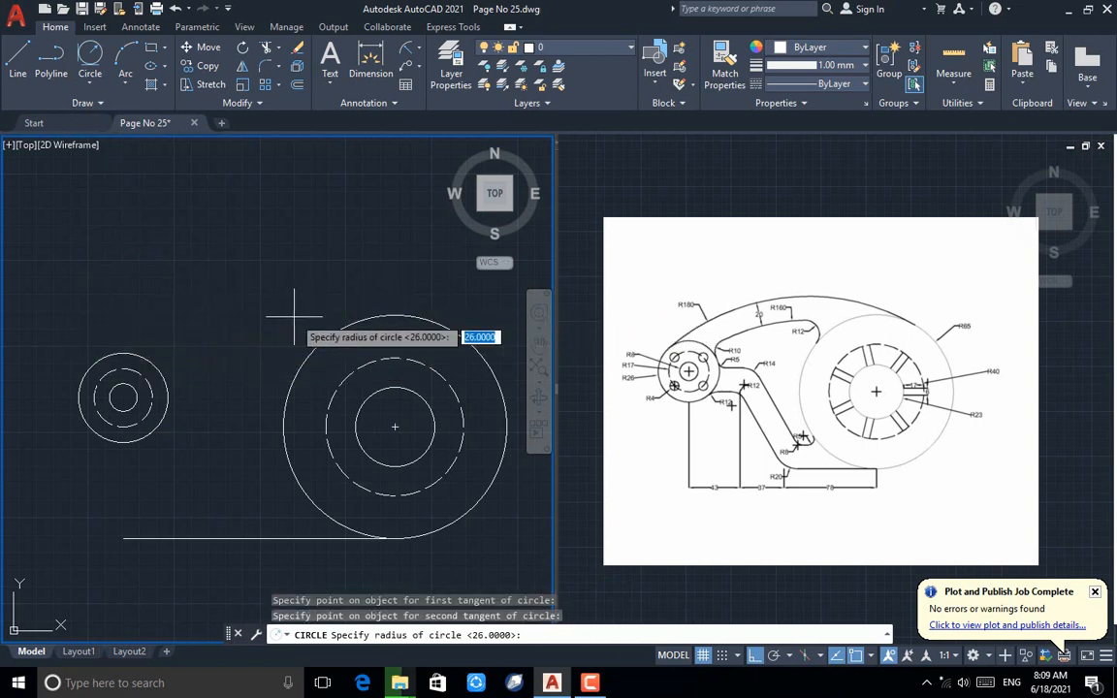
{"action": "type", "text": "180"}
{"action": "key", "text": "Return"}
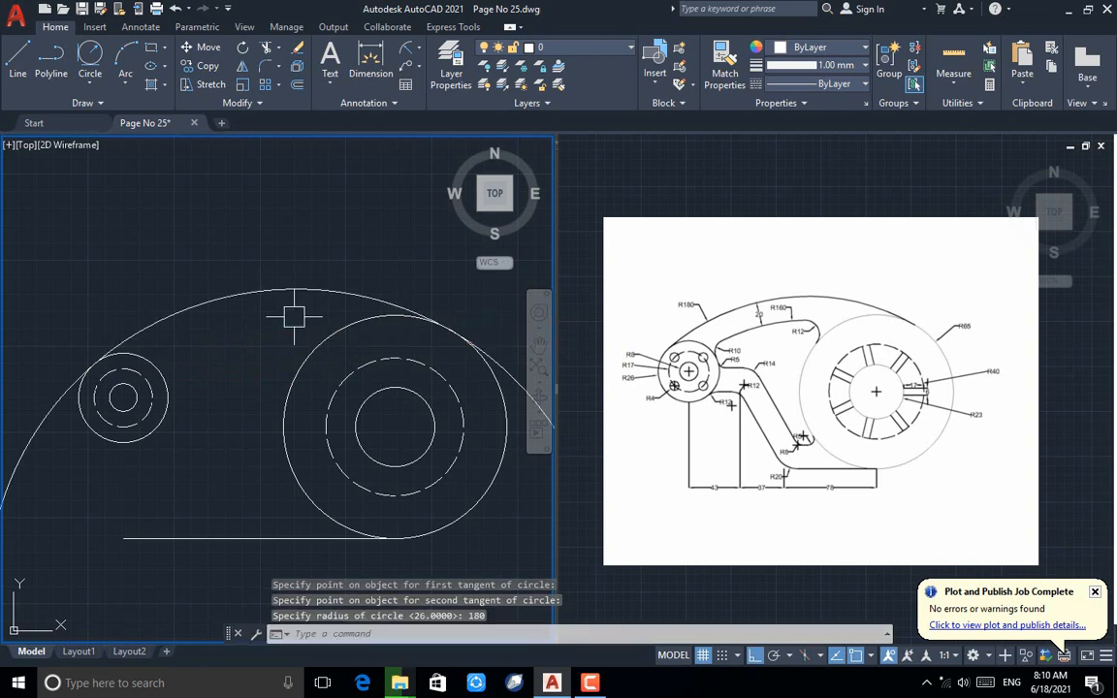
Trim the radius 180 circle to leave only the upper arc between its two tangent circles
{"action": "scroll", "coordinate": [263, 278], "scroll_direction": "down", "scroll_amount": 2}
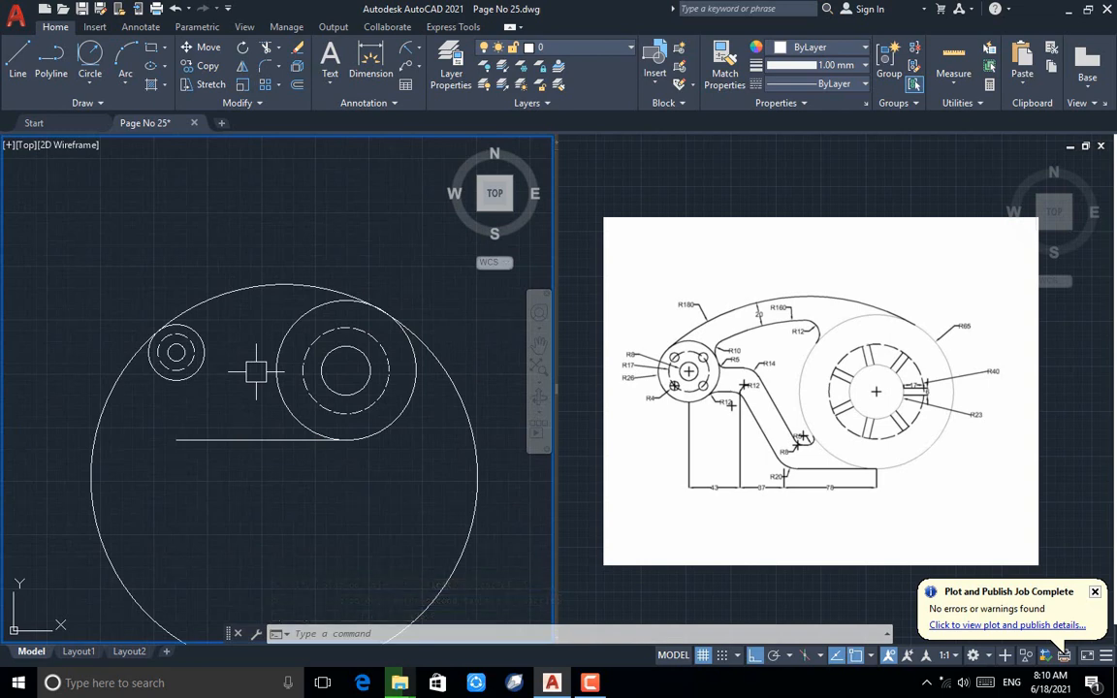
{"action": "key", "text": "Return"}
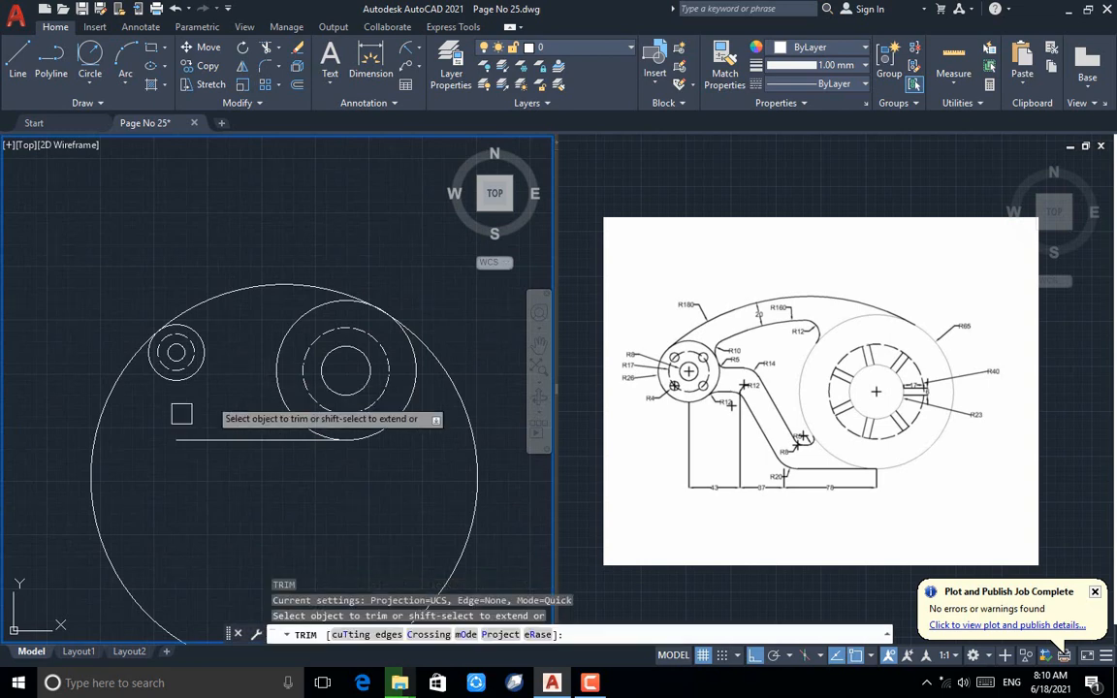
{"action": "left_click", "coordinate": [86, 433]}
{"action": "key", "text": "Escape"}
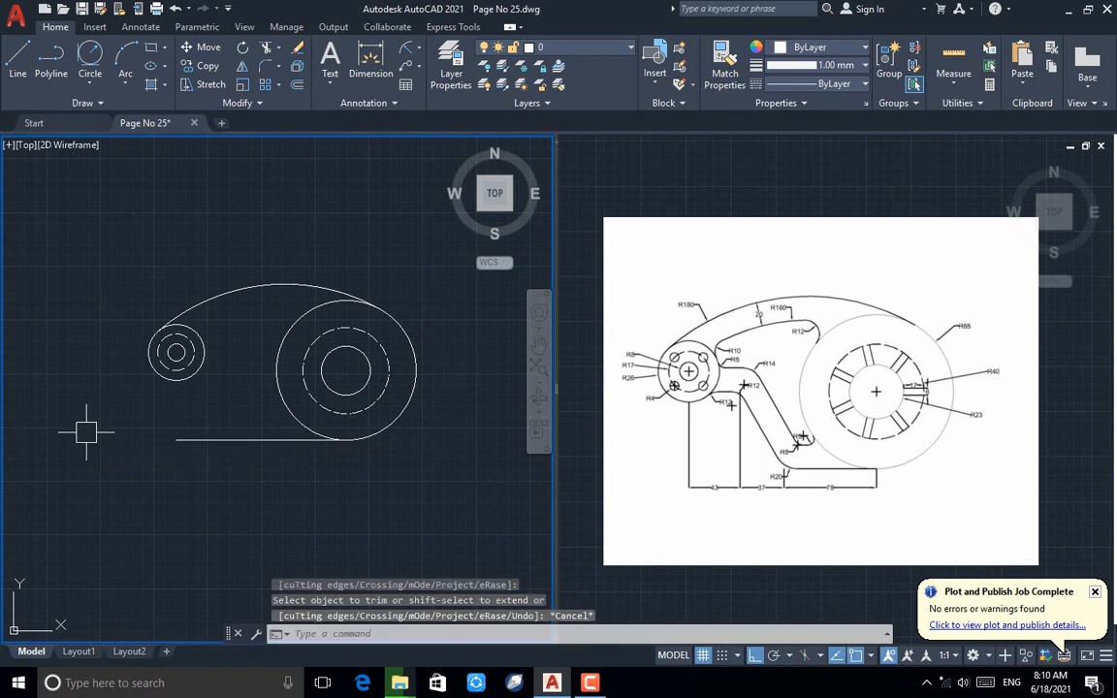
Undo the radius 160 circle and offset the radius 180 arc 20 units inward, below the original
{"action": "key", "text": "ctrl+z"}
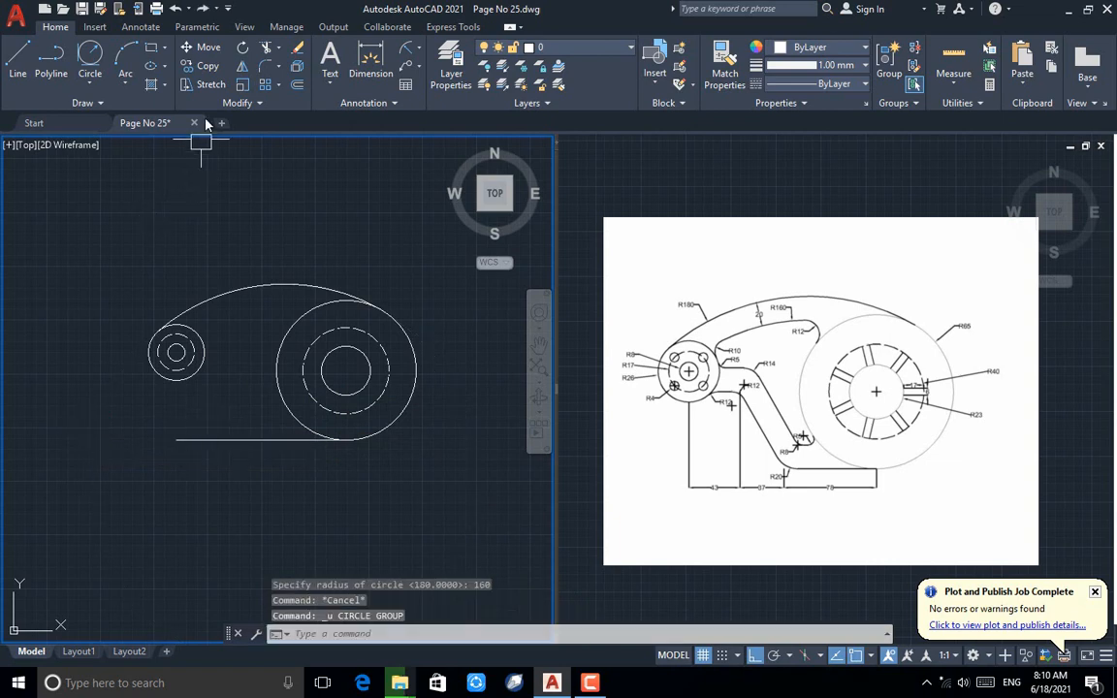
{"action": "key", "text": "Return"}
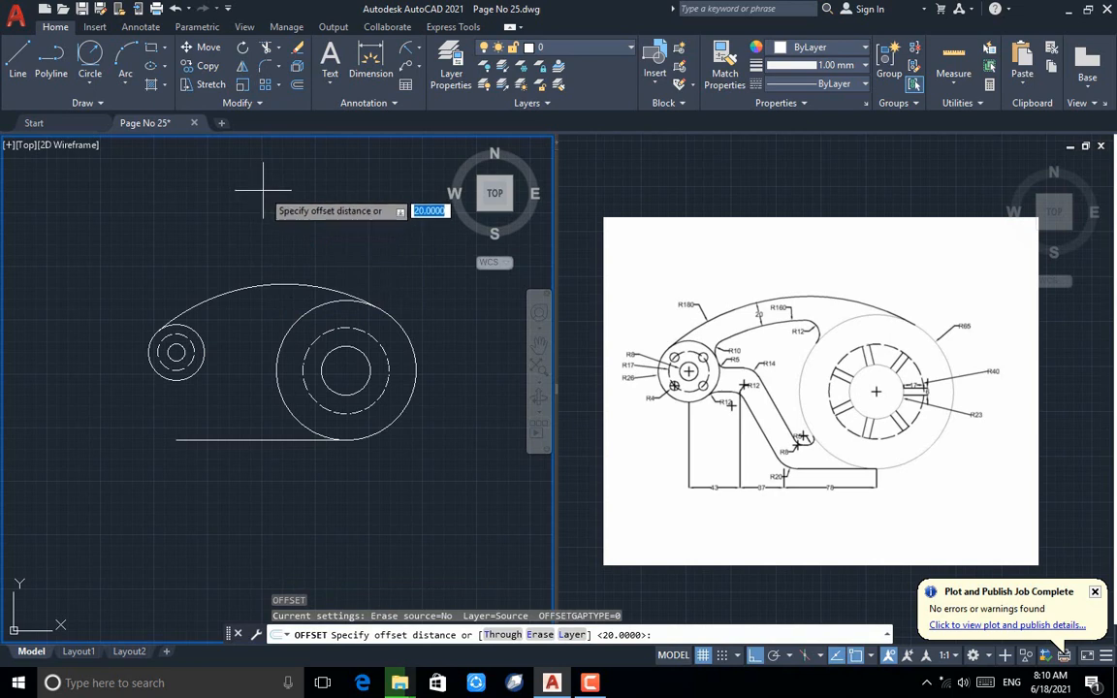
{"action": "type", "text": "20"}
{"action": "key", "text": "Return"}
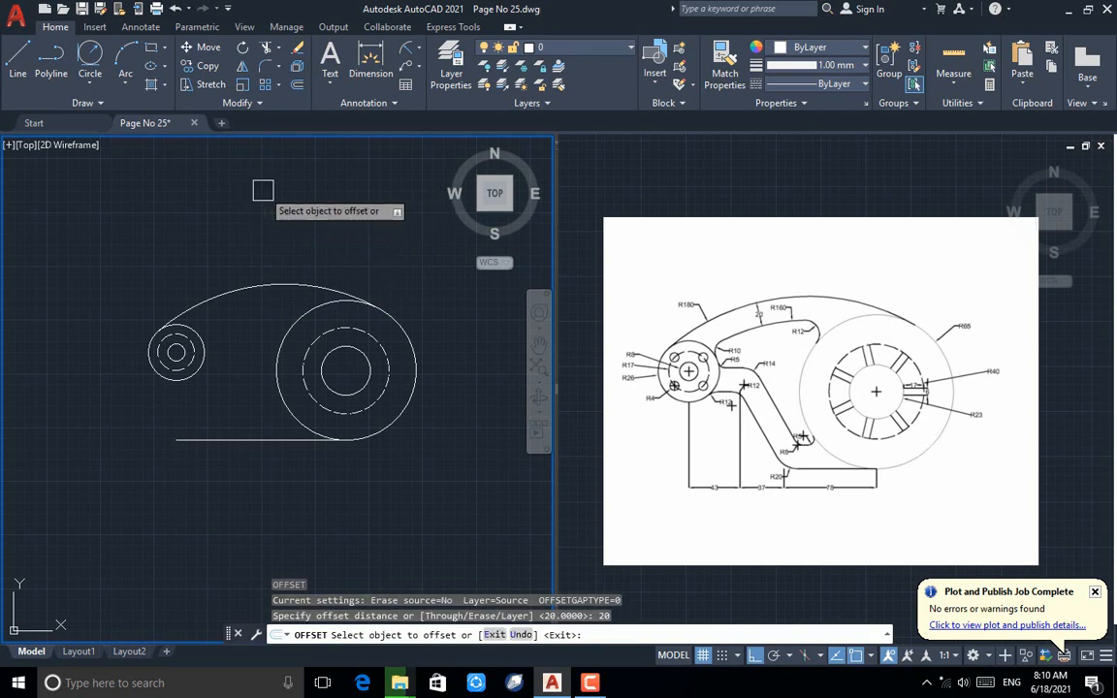
{"action": "left_click", "coordinate": [263, 286]}
{"action": "left_click", "coordinate": [256, 317]}
{"action": "key", "text": "Escape"}
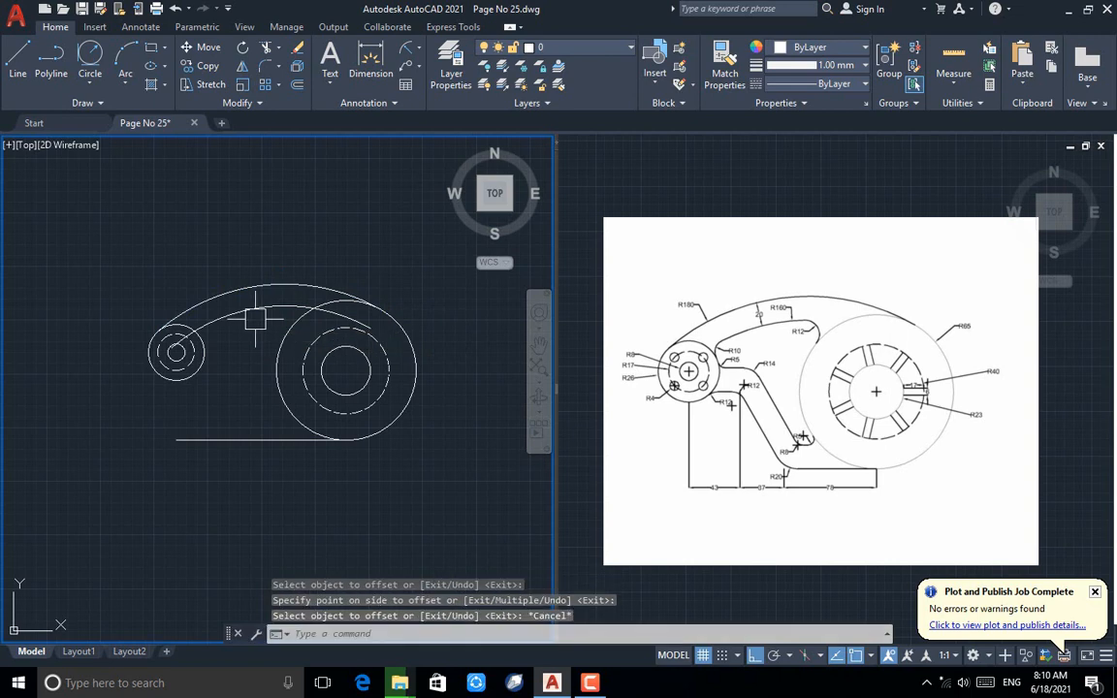
Trim the offset arc to the span between the radius 26 and radius 65 circles and delete its leftover piece inside the small circle
{"action": "type", "text": "tr"}
{"action": "key", "text": "Return"}
{"action": "scroll", "coordinate": [257, 323], "scroll_direction": "up", "scroll_amount": 2}
{"action": "scroll", "coordinate": [256, 322], "scroll_direction": "up", "scroll_amount": 2}
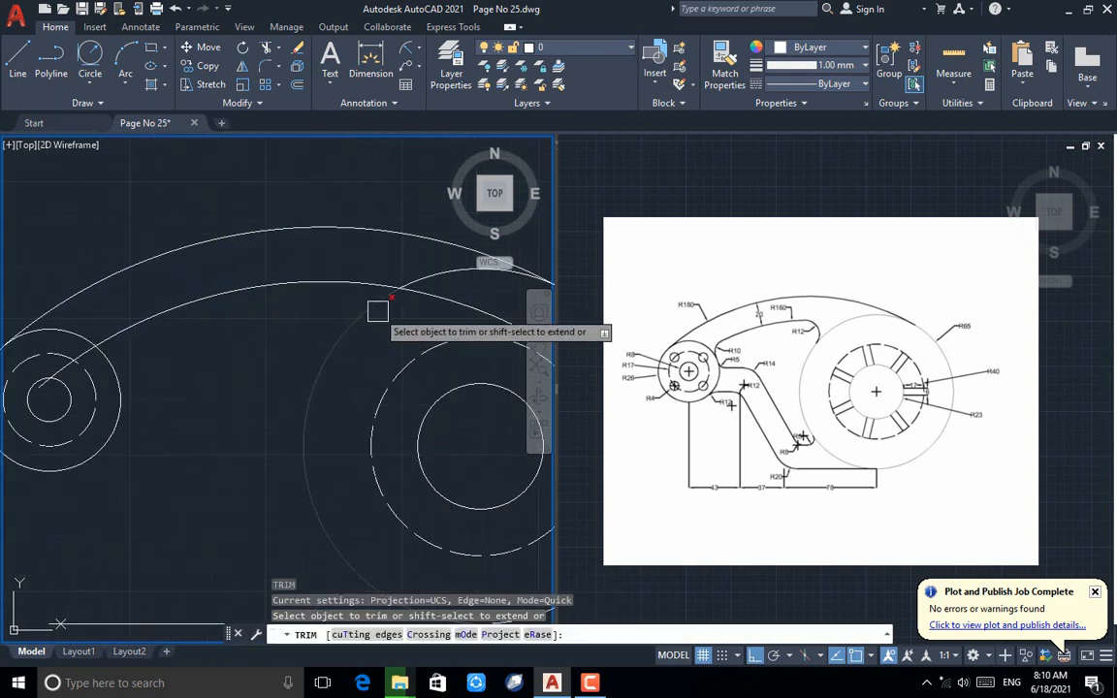
{"action": "left_click", "coordinate": [461, 302]}
{"action": "scroll", "coordinate": [461, 302], "scroll_direction": "down", "scroll_amount": 2}
{"action": "scroll", "coordinate": [248, 321], "scroll_direction": "up", "scroll_amount": 5}
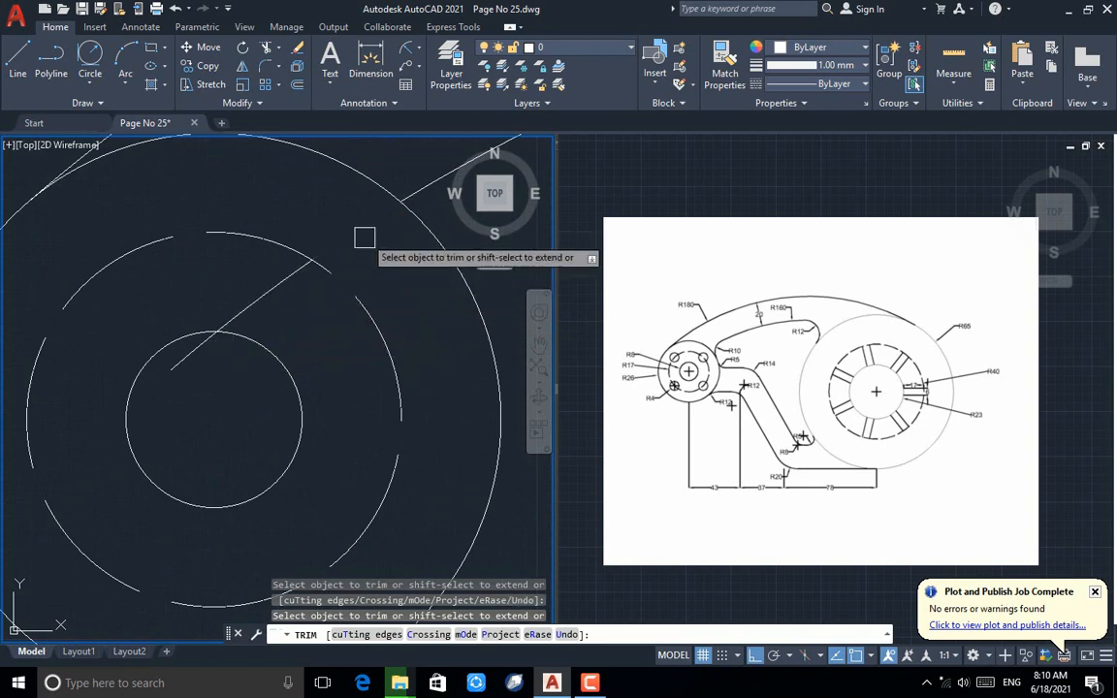
{"action": "key", "text": "Escape"}
{"action": "left_click", "coordinate": [269, 303]}
{"action": "key", "text": "Delete"}
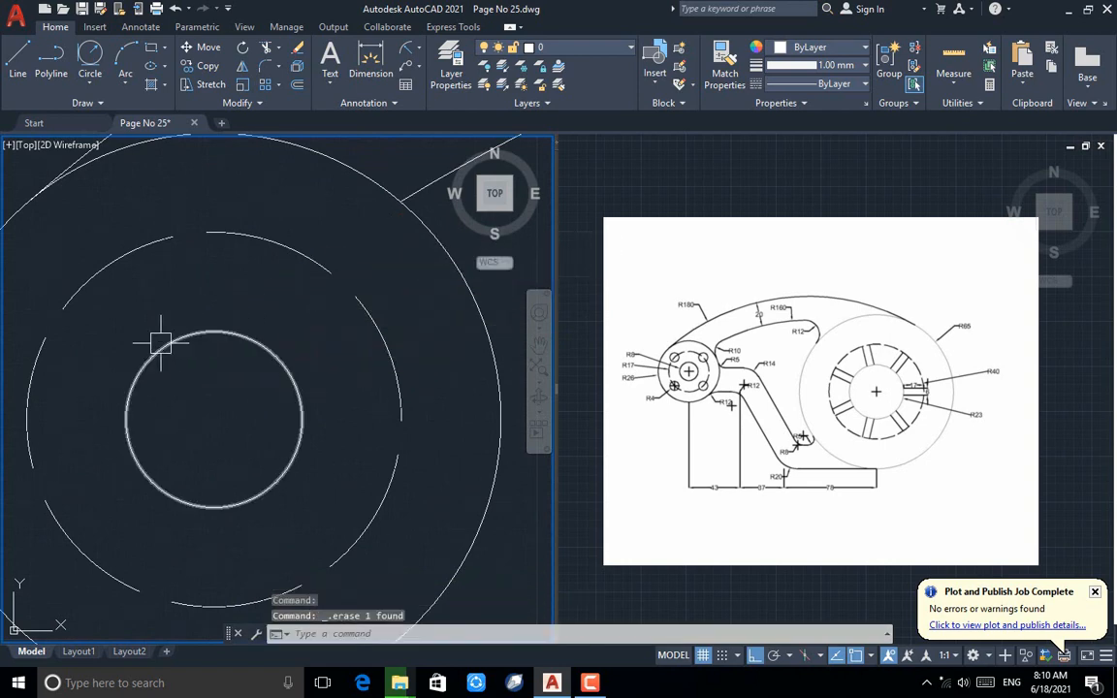
Draw a line 65 units up from the first division point of the base line, continuing horizontally left into the radius 26 circle
{"action": "scroll", "coordinate": [117, 354], "scroll_direction": "down", "scroll_amount": 6}
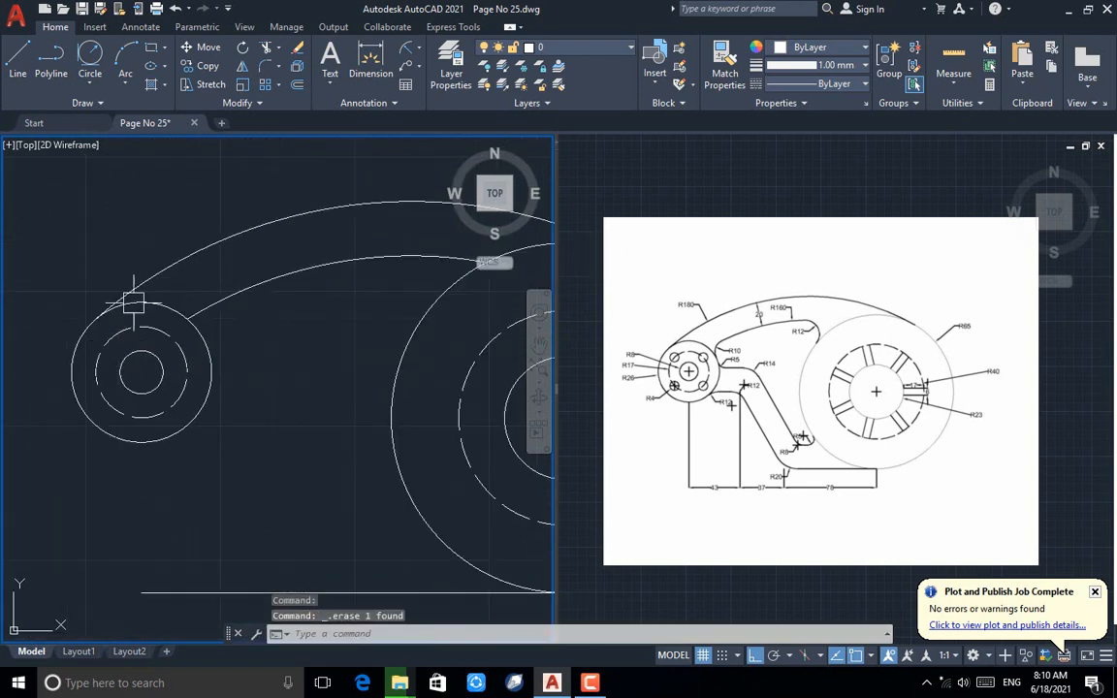
{"action": "scroll", "coordinate": [136, 303], "scroll_direction": "down", "scroll_amount": 3}
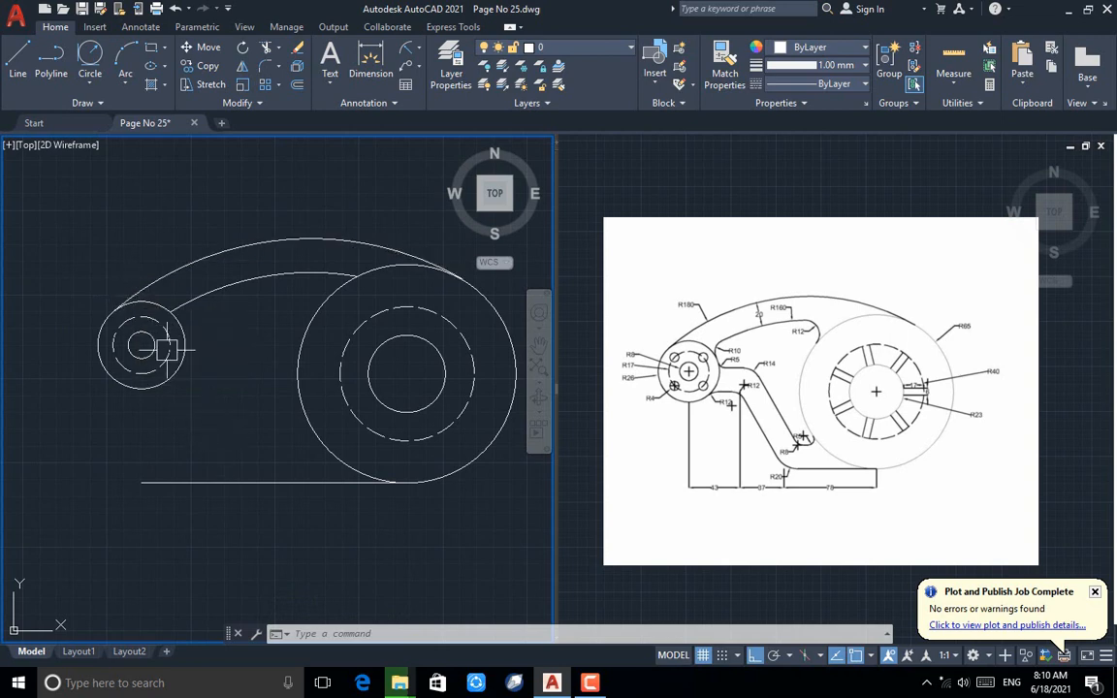
{"action": "left_click", "coordinate": [17, 60]}
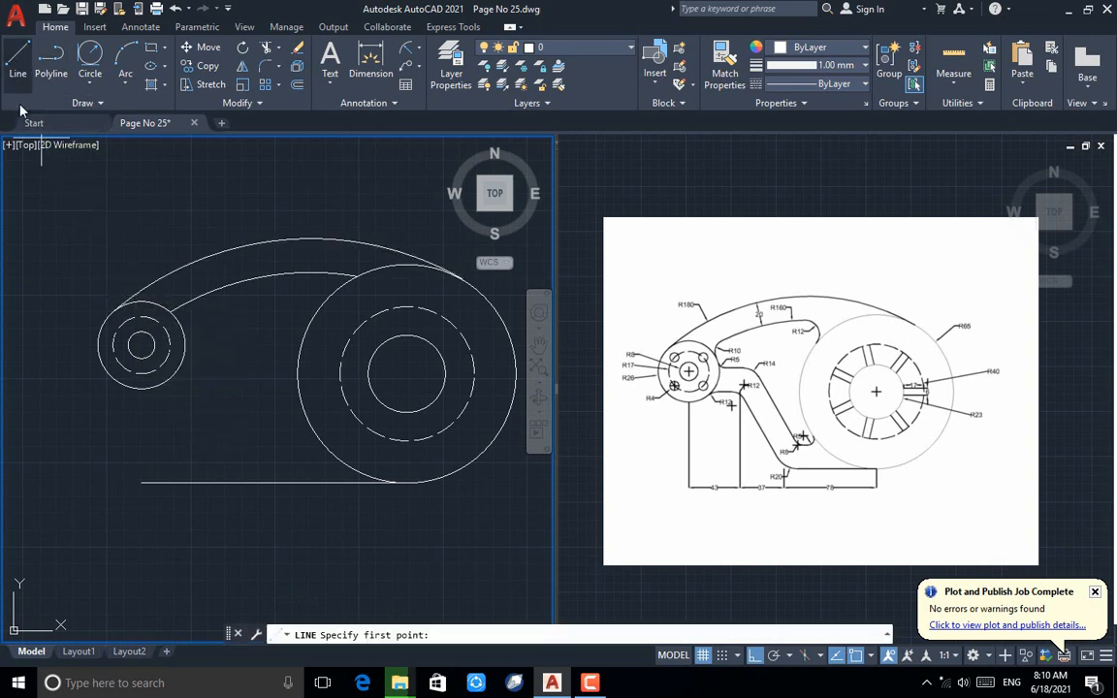
{"action": "left_click", "coordinate": [213, 482]}
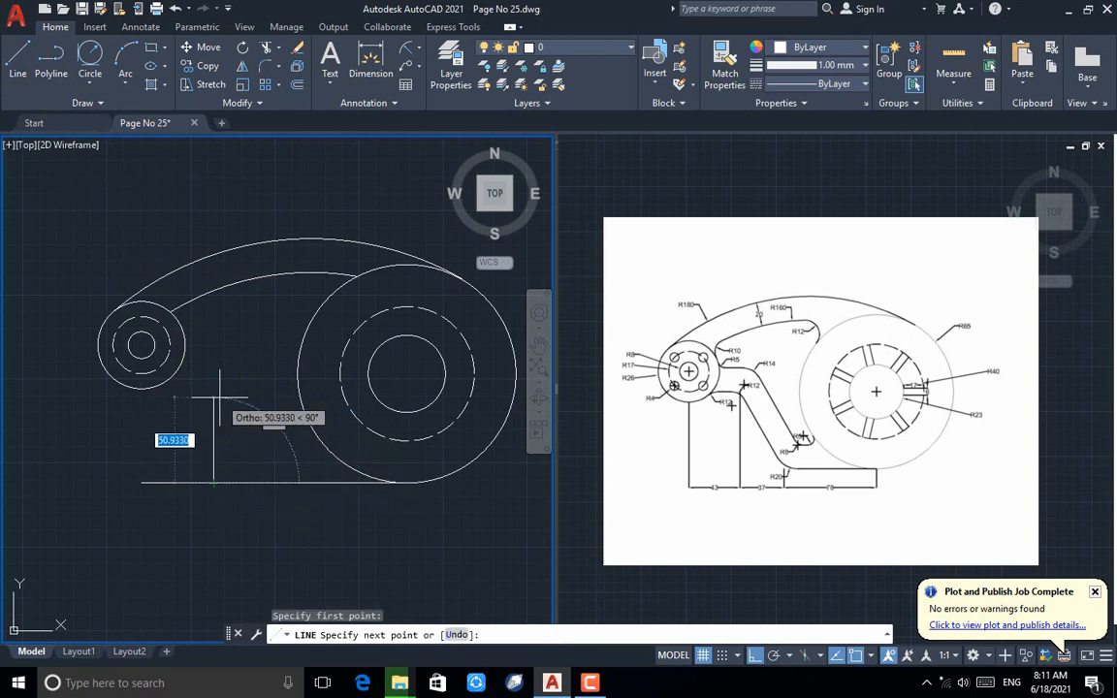
{"action": "type", "text": "65"}
{"action": "key", "text": "Return"}
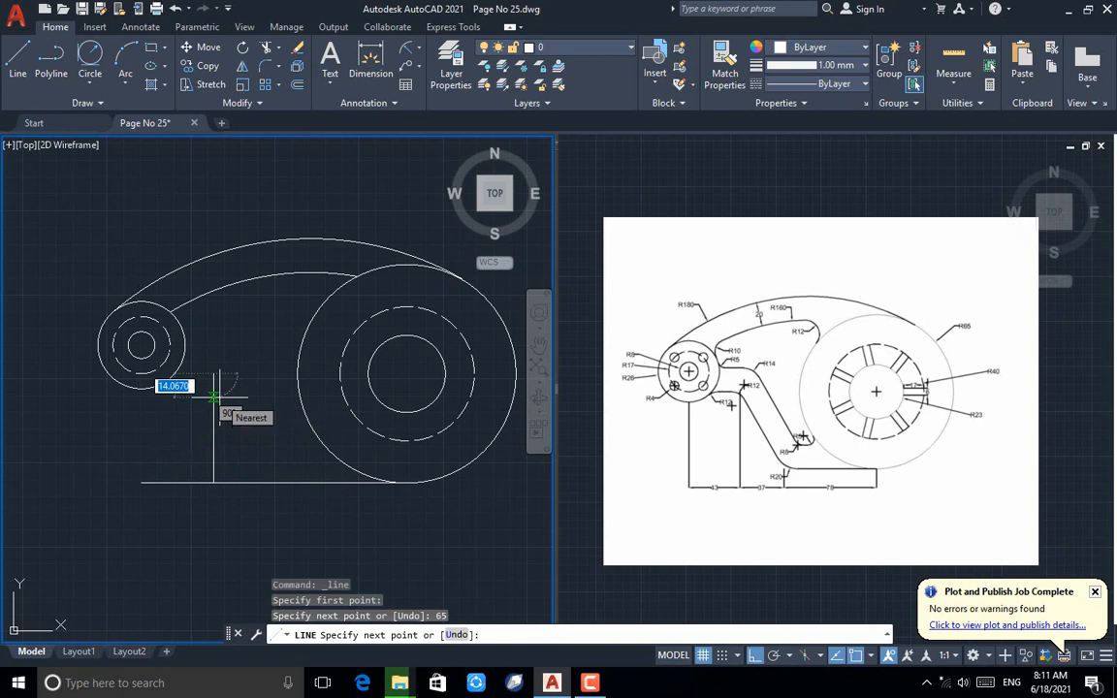
{"action": "scroll", "coordinate": [152, 368], "scroll_direction": "up", "scroll_amount": 2}
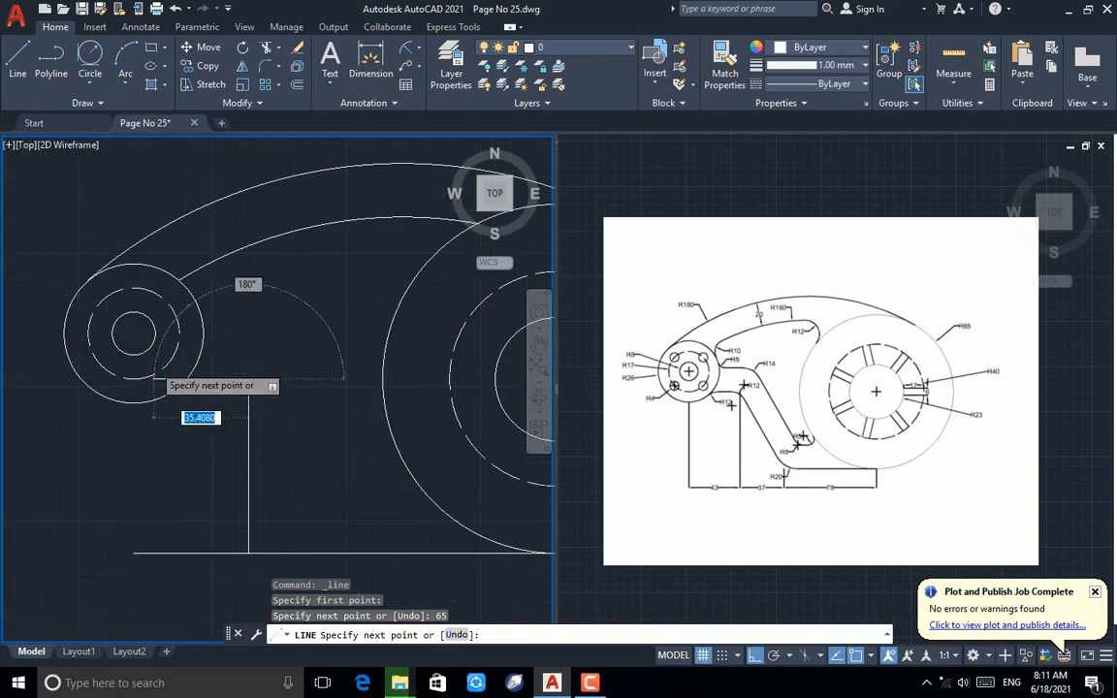
{"action": "scroll", "coordinate": [153, 378], "scroll_direction": "down", "scroll_amount": 1}
{"action": "scroll", "coordinate": [184, 381], "scroll_direction": "up", "scroll_amount": 5}
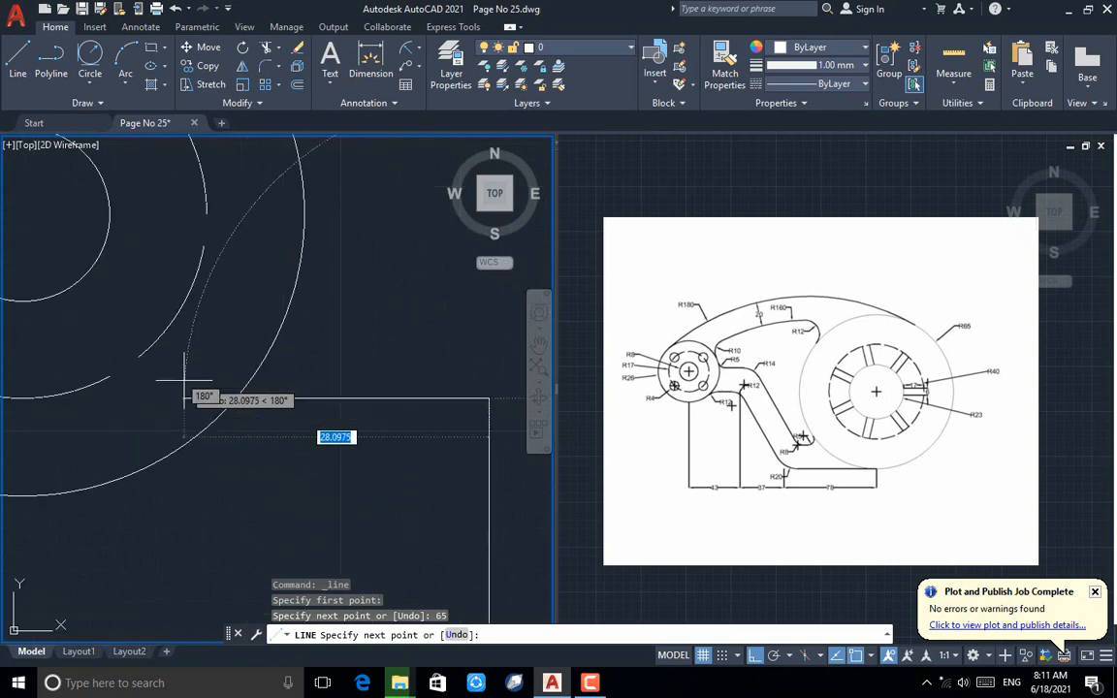
{"action": "left_click", "coordinate": [167, 398]}
{"action": "key", "text": "Return"}
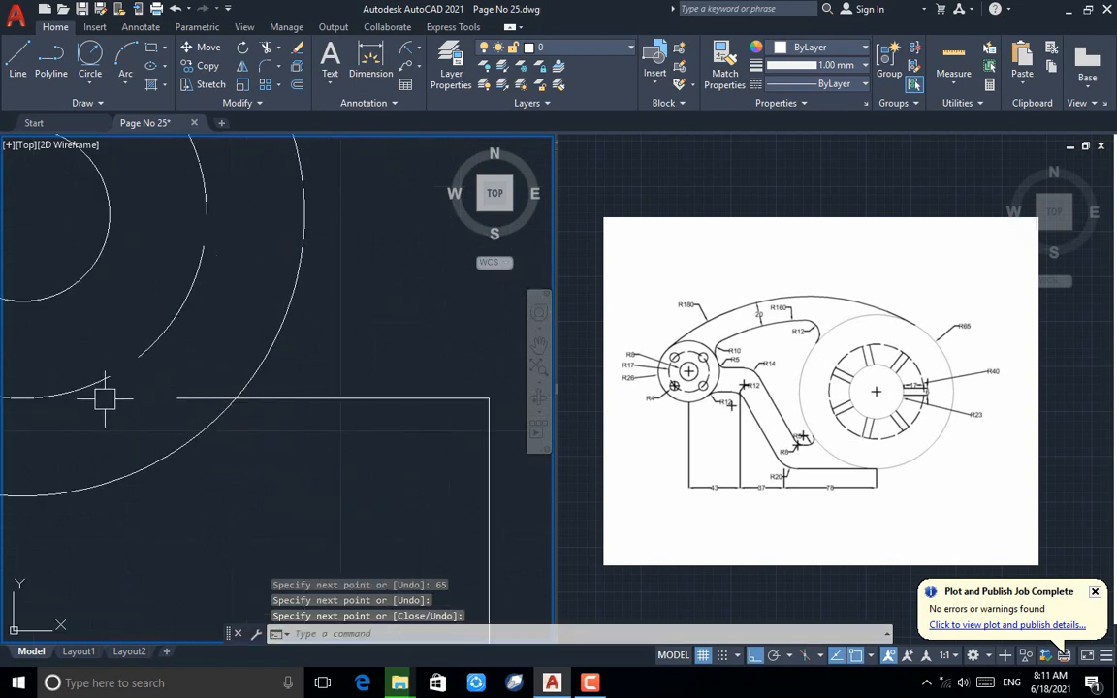
Trim the horizontal line's end inside the radius 26 circle
{"action": "scroll", "coordinate": [104, 398], "scroll_direction": "down", "scroll_amount": 2}
{"action": "type", "text": "TR"}
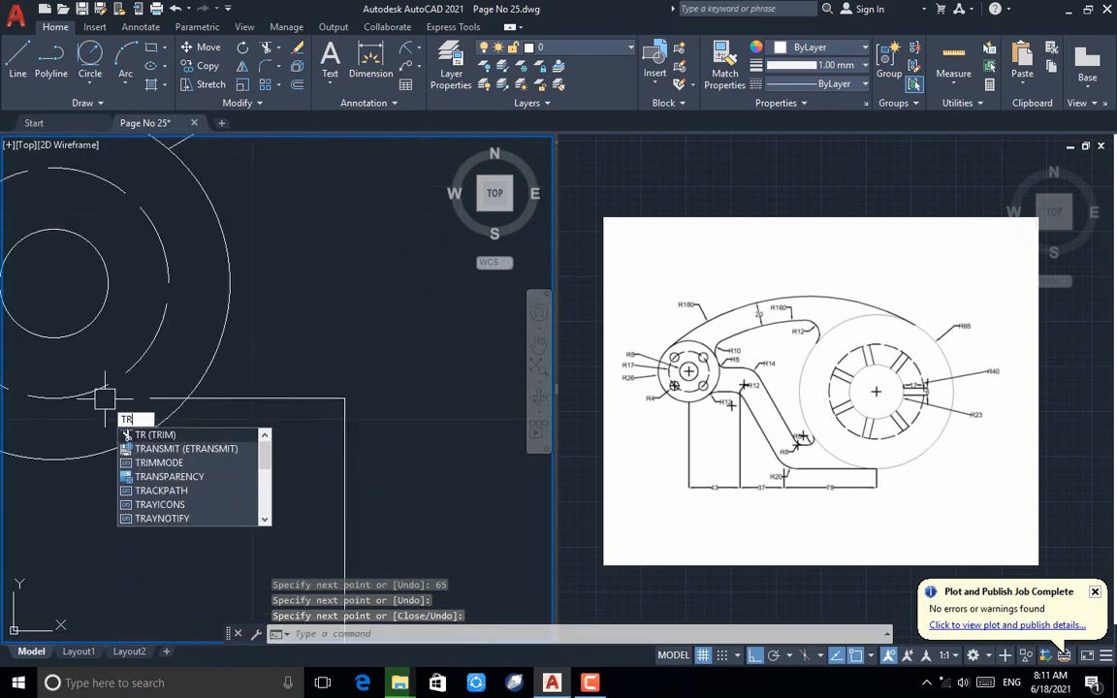
{"action": "key", "text": "Return"}
{"action": "key", "text": "Escape"}
Draw a sloped line from the top of the 65-unit vertical line down to the next division point on the base line
{"action": "scroll", "coordinate": [116, 397], "scroll_direction": "up", "scroll_amount": 3}
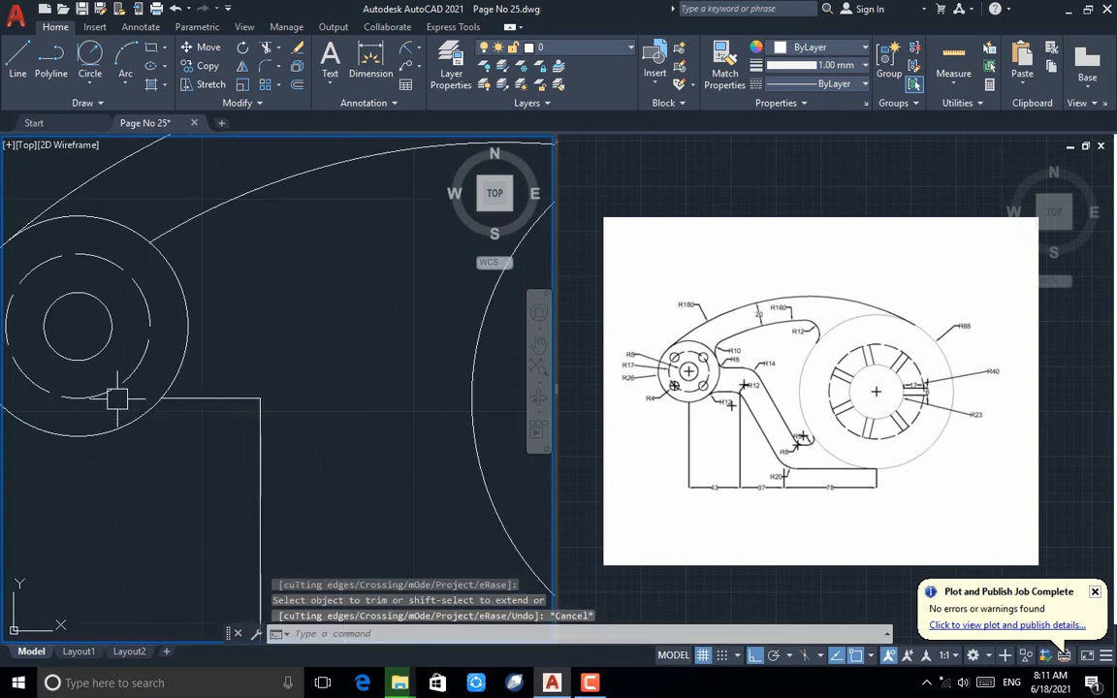
{"action": "scroll", "coordinate": [116, 398], "scroll_direction": "down", "scroll_amount": 2}
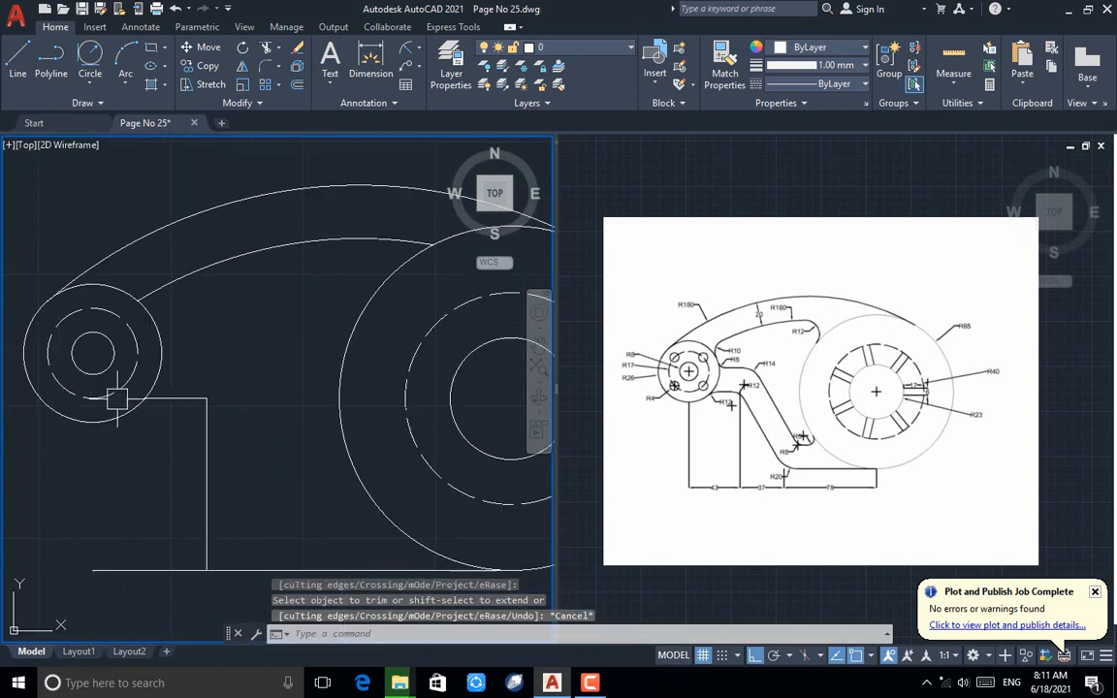
{"action": "left_click", "coordinate": [16, 73]}
{"action": "left_click", "coordinate": [207, 397]}
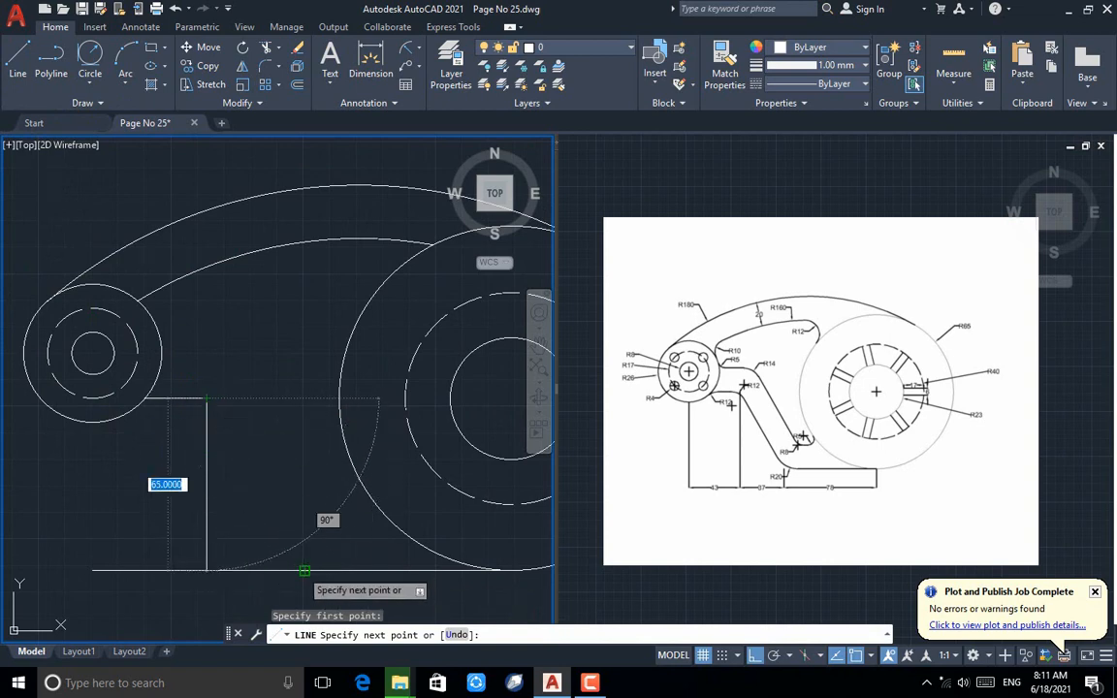
{"action": "left_click", "coordinate": [305, 570]}
{"action": "key", "text": "Return"}
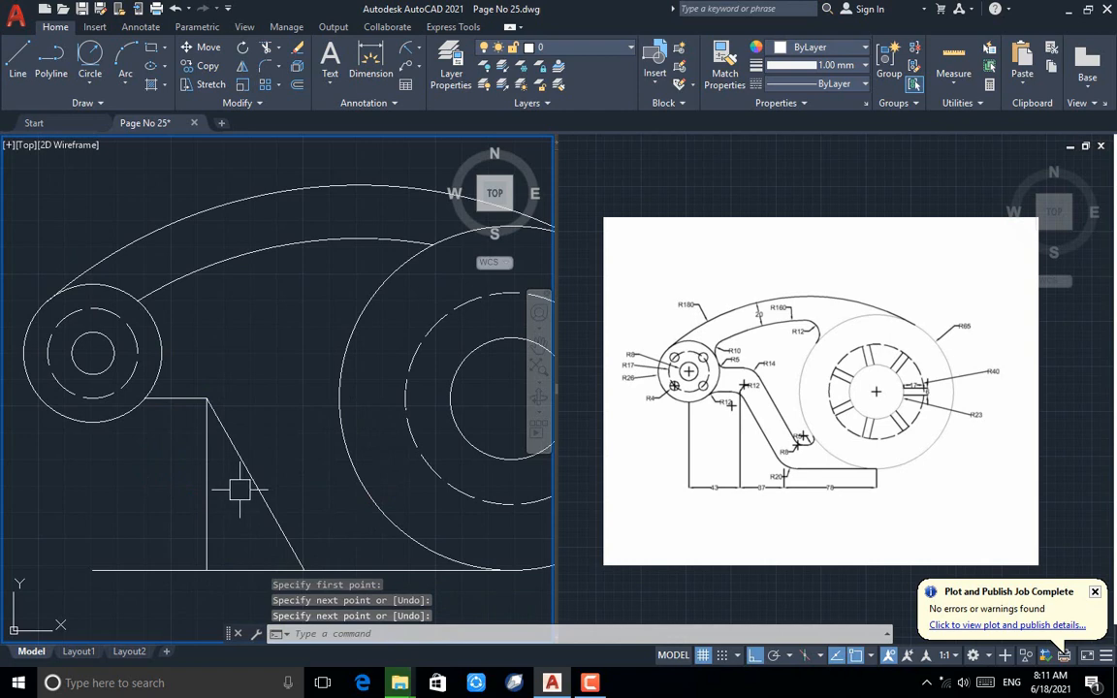
Join the sloped line and the short horizontal line into one polyline
{"action": "type", "text": "j"}
{"action": "key", "text": "Return"}
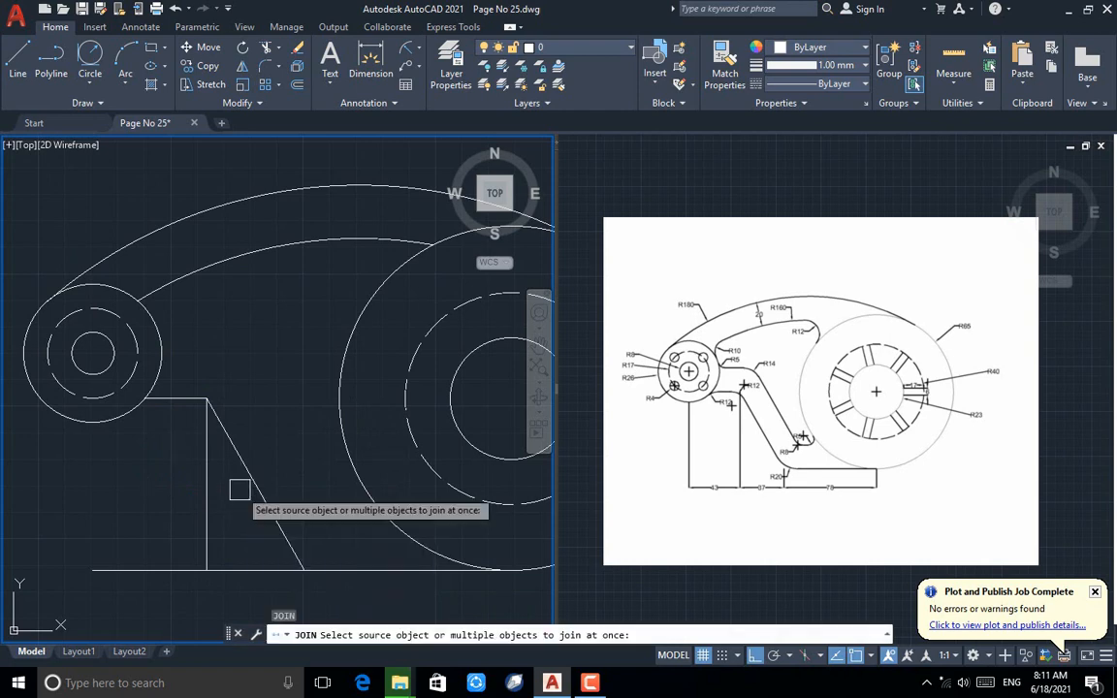
{"action": "left_click", "coordinate": [258, 481]}
{"action": "left_click", "coordinate": [187, 399]}
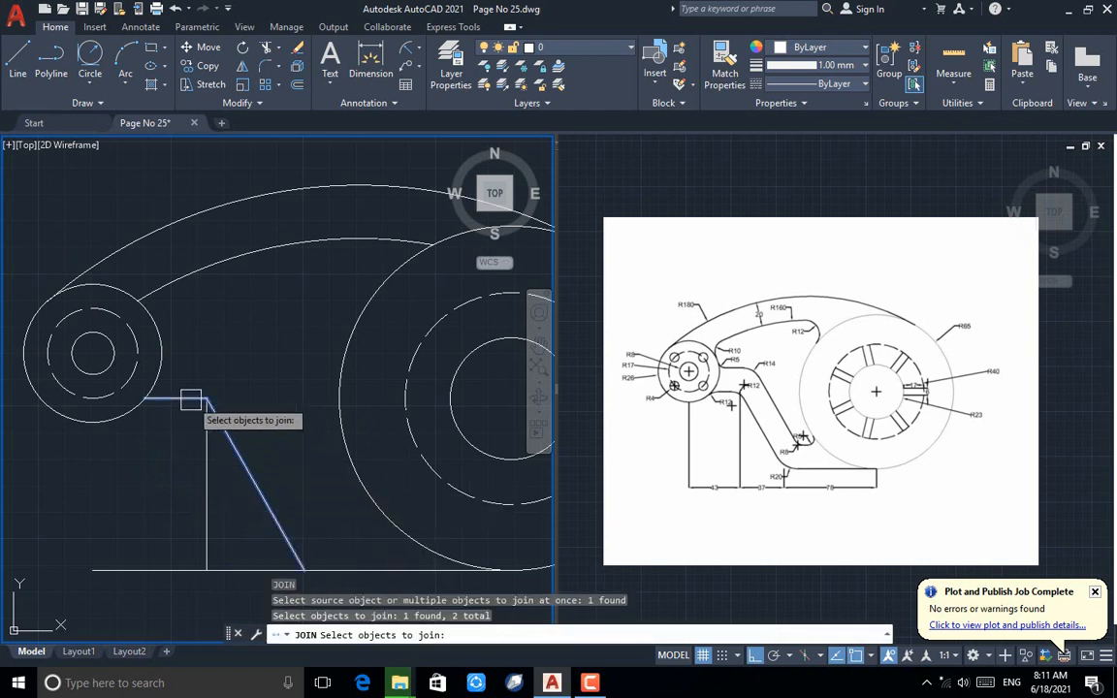
{"action": "key", "text": "Return"}
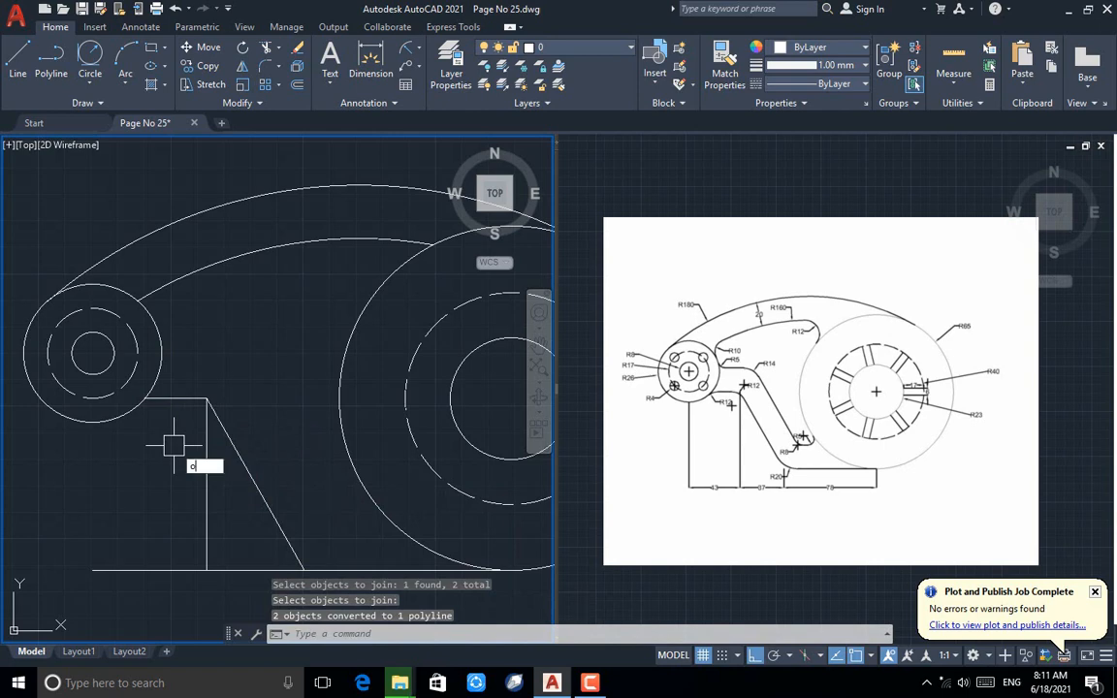
Offset the joined polyline 20 units toward the large circle
{"action": "type", "text": "o"}
{"action": "key", "text": "Return"}
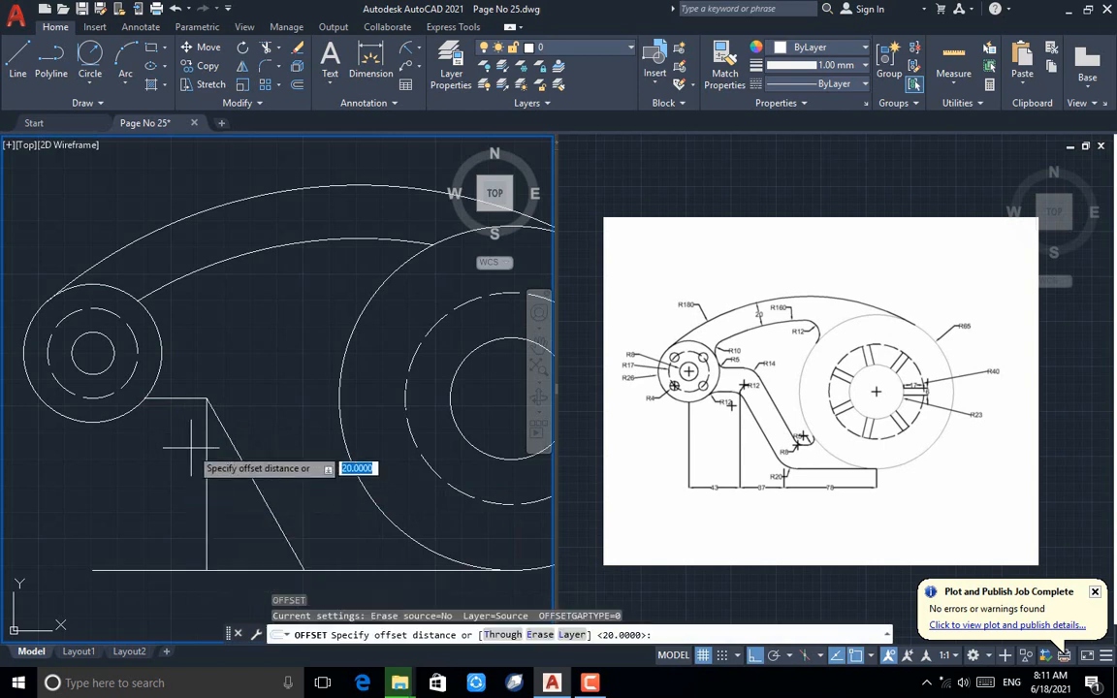
{"action": "key", "text": "Return"}
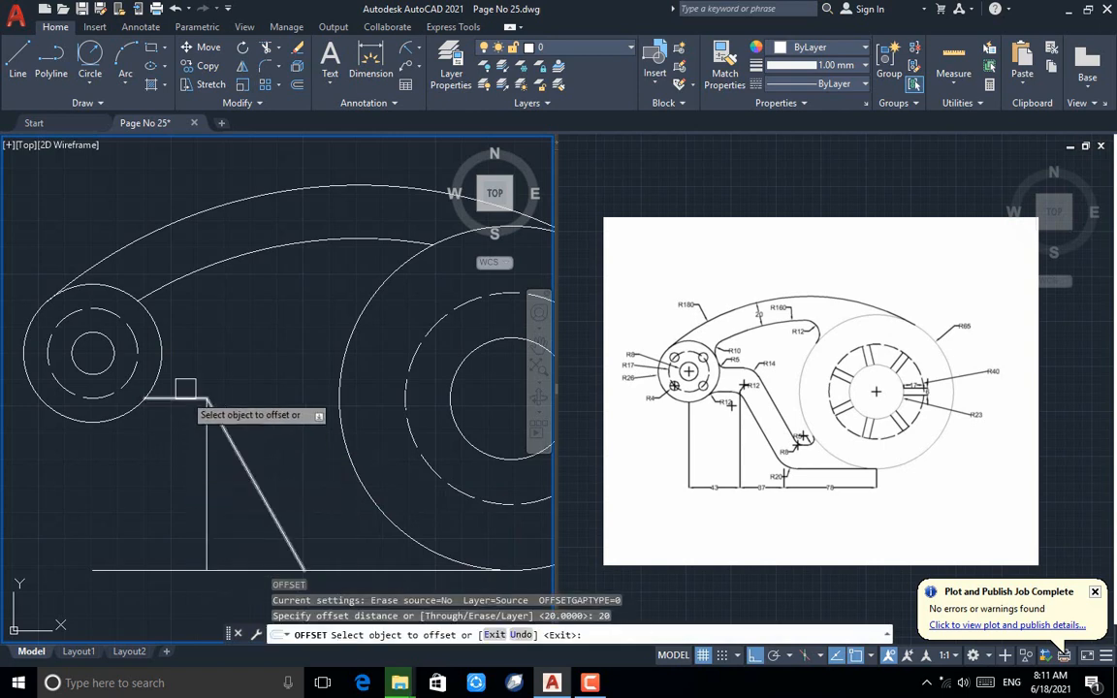
{"action": "left_click", "coordinate": [186, 398]}
{"action": "left_click", "coordinate": [266, 417]}
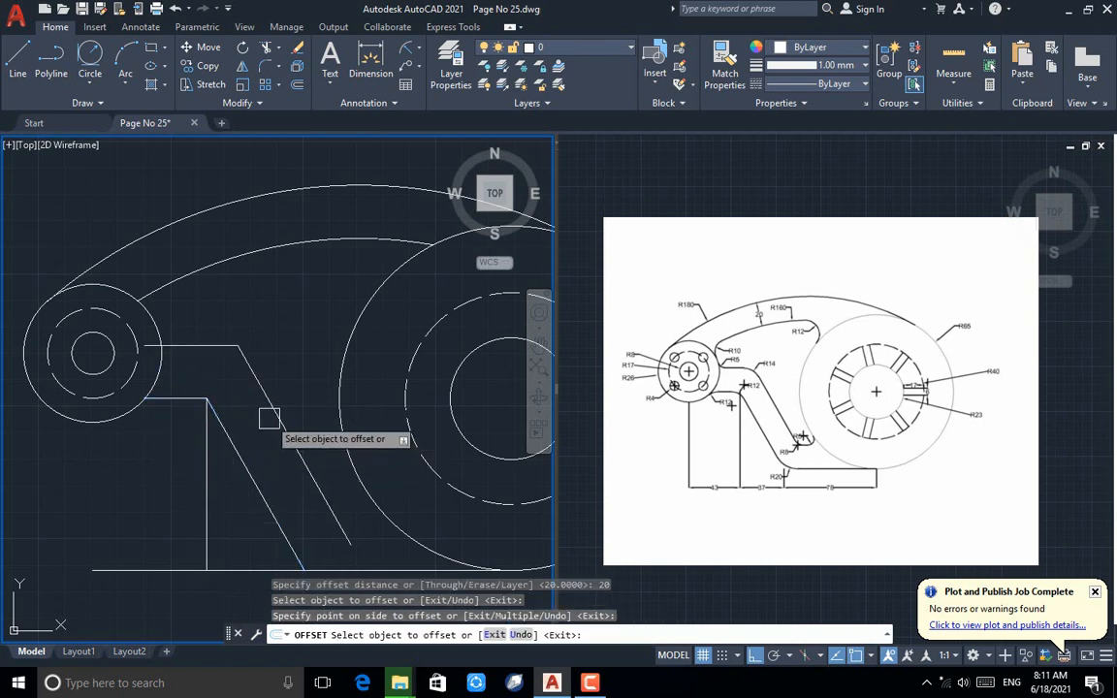
{"action": "key", "text": "Escape"}
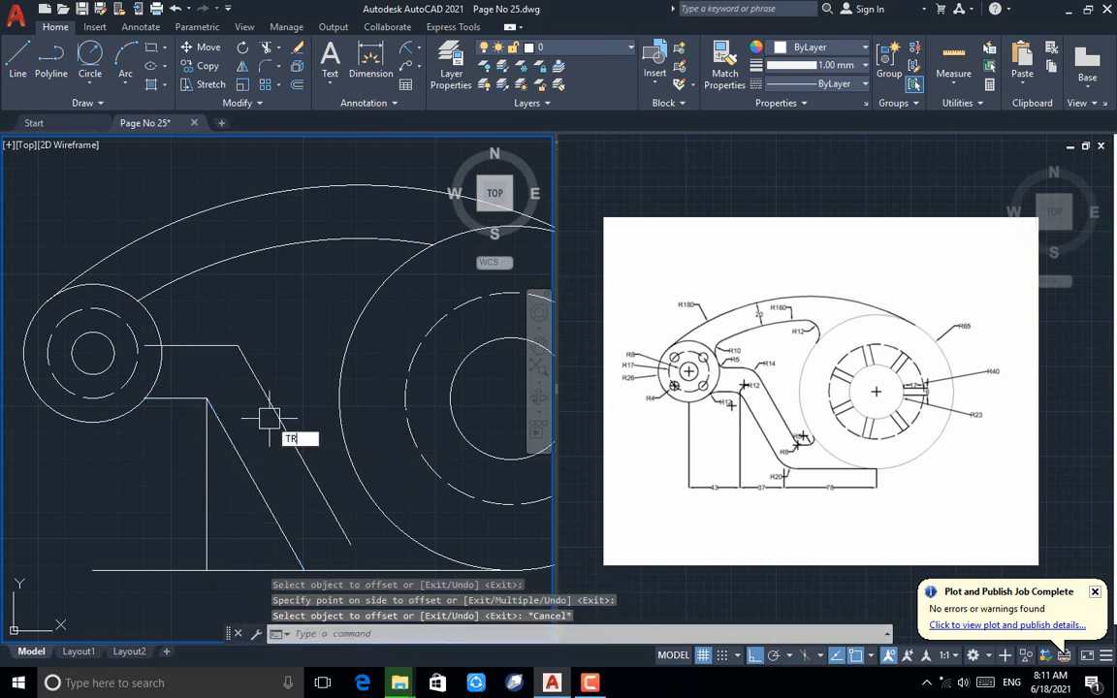
Trim the offset polyline's end inside the radius 26 circle
{"action": "type", "text": "TR"}
{"action": "key", "text": "Return"}
{"action": "scroll", "coordinate": [145, 347], "scroll_direction": "up", "scroll_amount": 4}
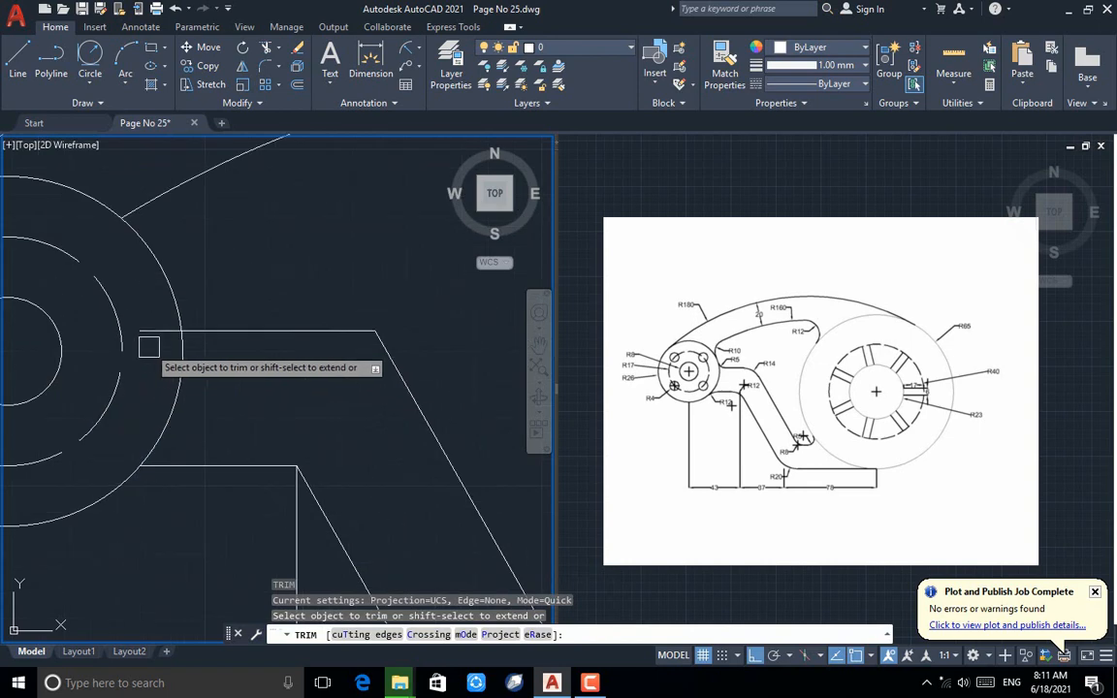
{"action": "key", "text": "Escape"}
Offset the base line segment beneath the large circle 20 units upward
{"action": "scroll", "coordinate": [147, 327], "scroll_direction": "down", "scroll_amount": 4}
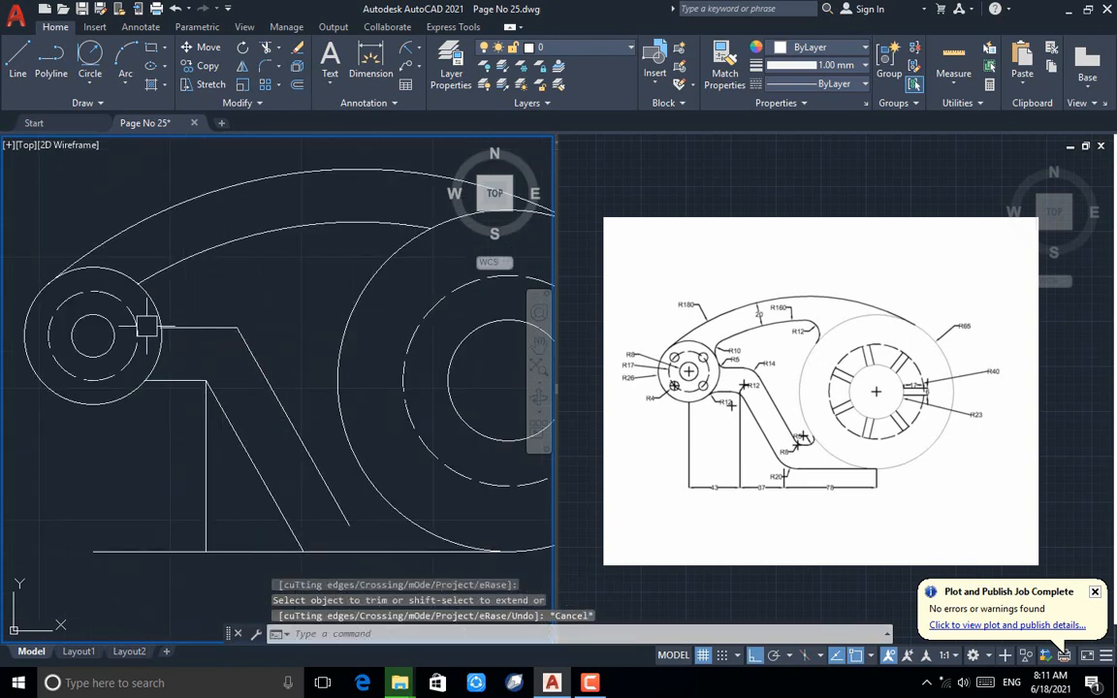
{"action": "scroll", "coordinate": [146, 326], "scroll_direction": "down", "scroll_amount": 2}
{"action": "key", "text": "Return"}
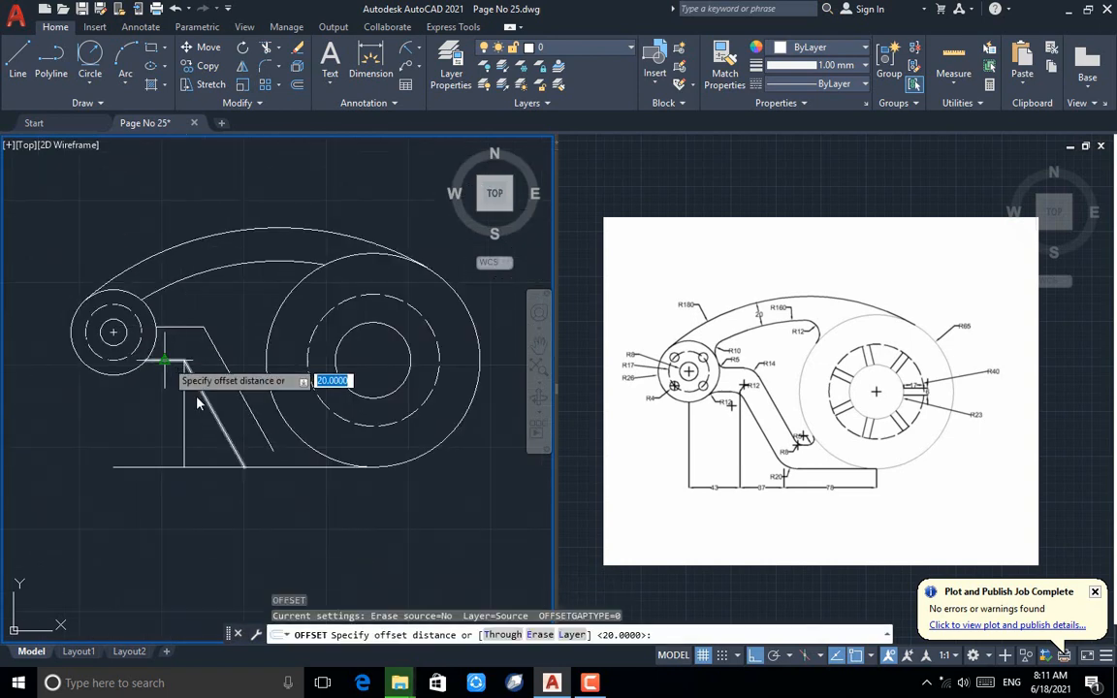
{"action": "key", "text": "Return"}
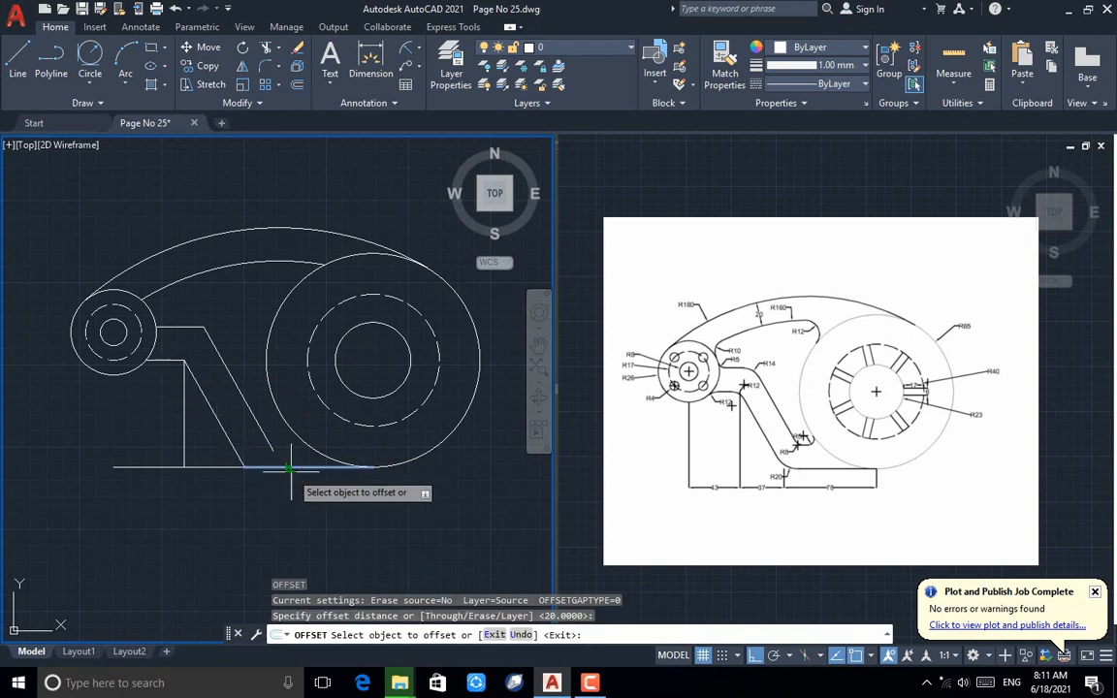
{"action": "left_click", "coordinate": [291, 462]}
{"action": "left_click", "coordinate": [291, 444]}
{"action": "key", "text": "Escape"}
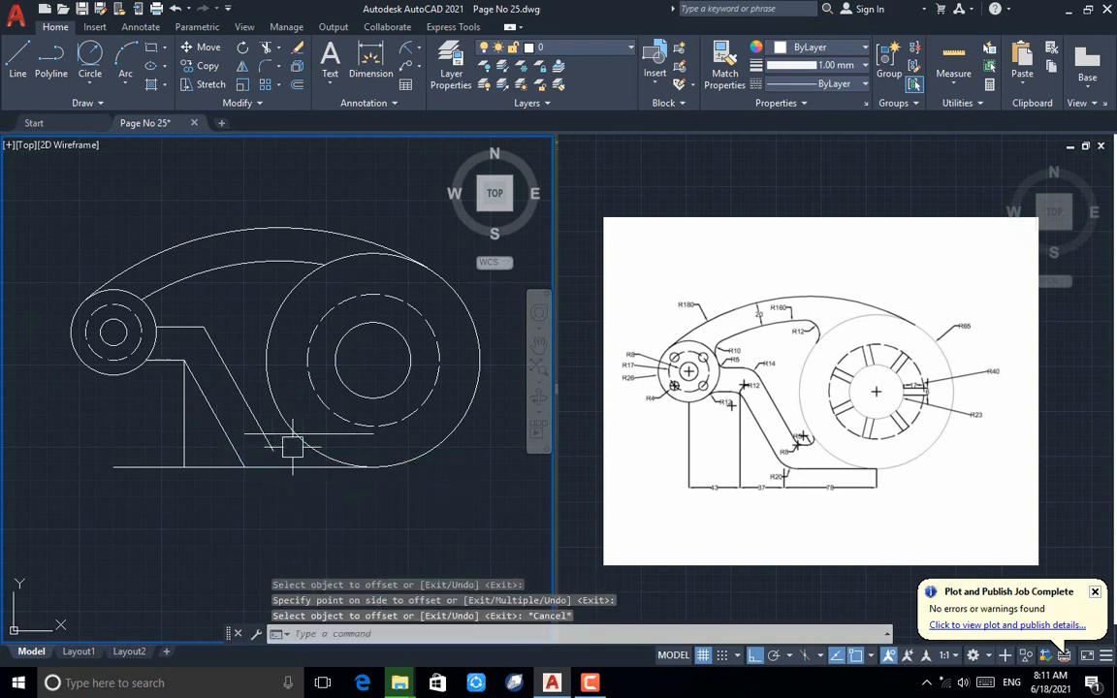
Trim the offset base segment and the offset sloped line to a corner, and cut the segment at the radius 65 circle
{"action": "scroll", "coordinate": [292, 447], "scroll_direction": "up", "scroll_amount": 4}
{"action": "type", "text": "tr"}
{"action": "key", "text": "Return"}
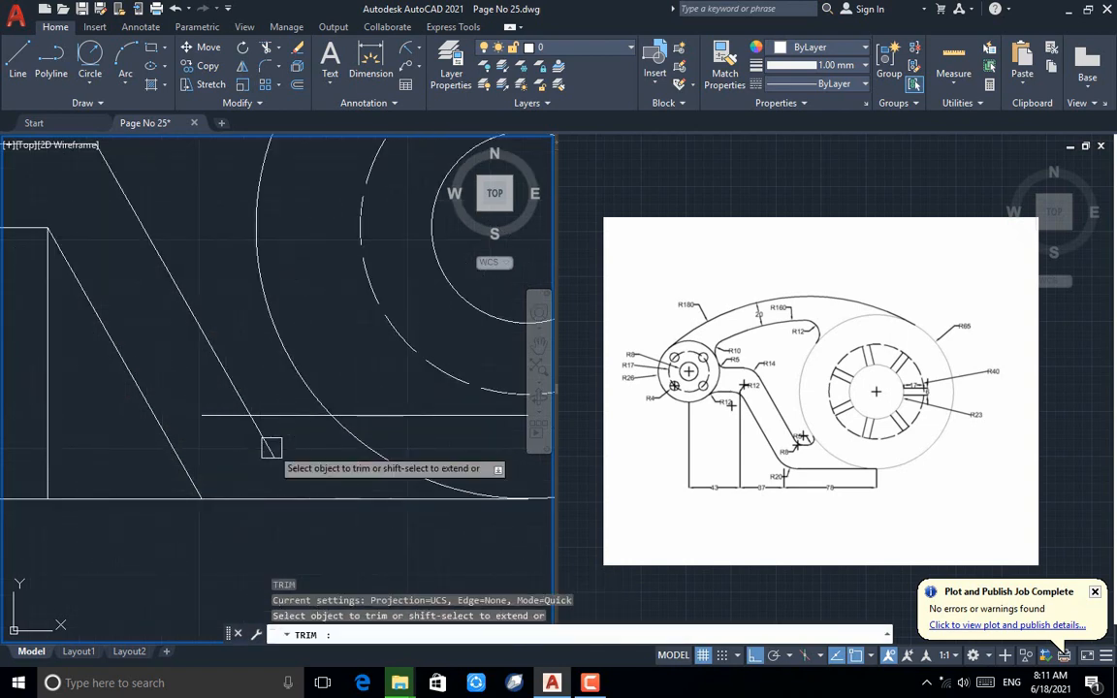
{"action": "left_click", "coordinate": [197, 415]}
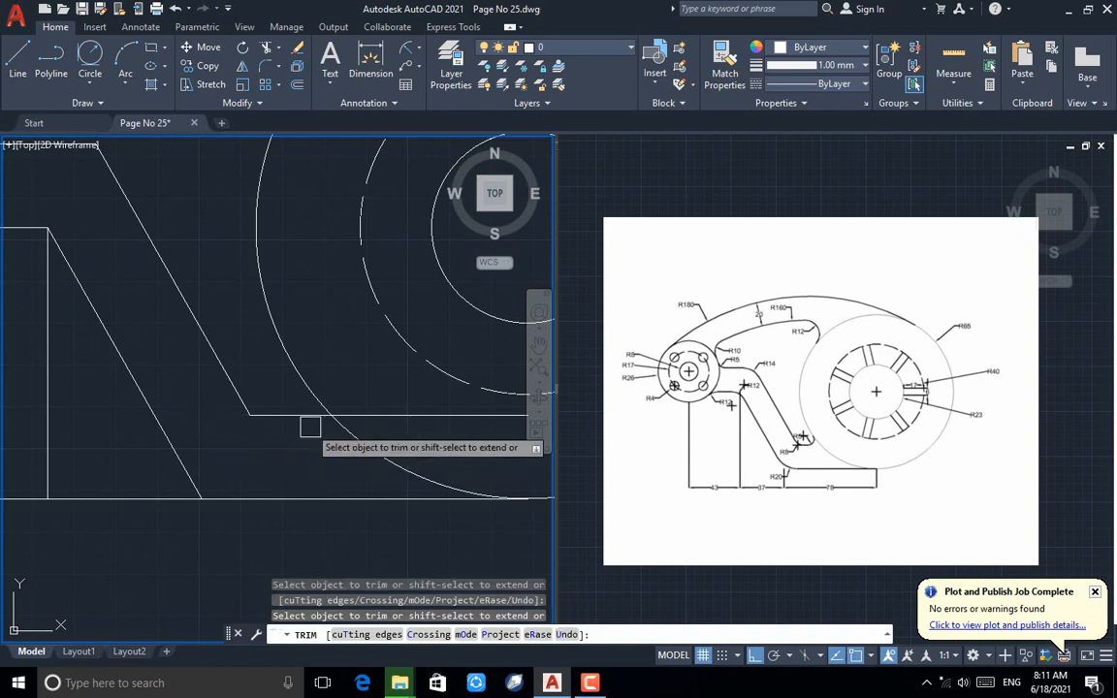
{"action": "key", "text": "Escape"}
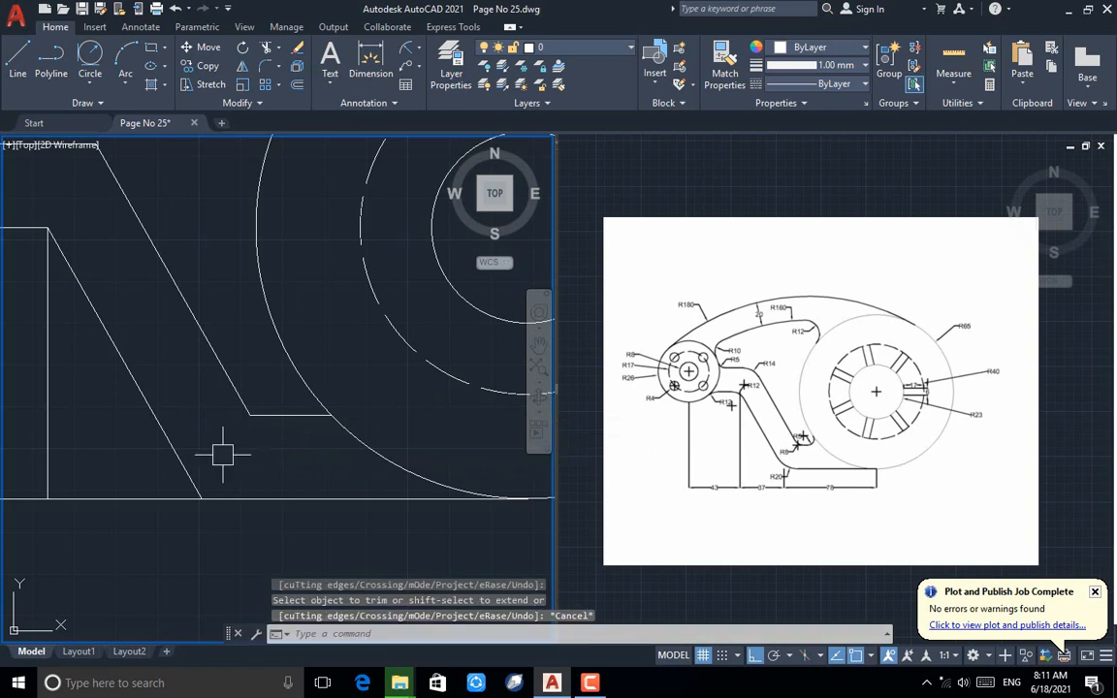
Draw a radius 5 circle tangent to the radius 26 circle and the sloped arm's upper horizontal line
{"action": "scroll", "coordinate": [228, 454], "scroll_direction": "down", "scroll_amount": 3}
{"action": "scroll", "coordinate": [11, 204], "scroll_direction": "up", "scroll_amount": 4}
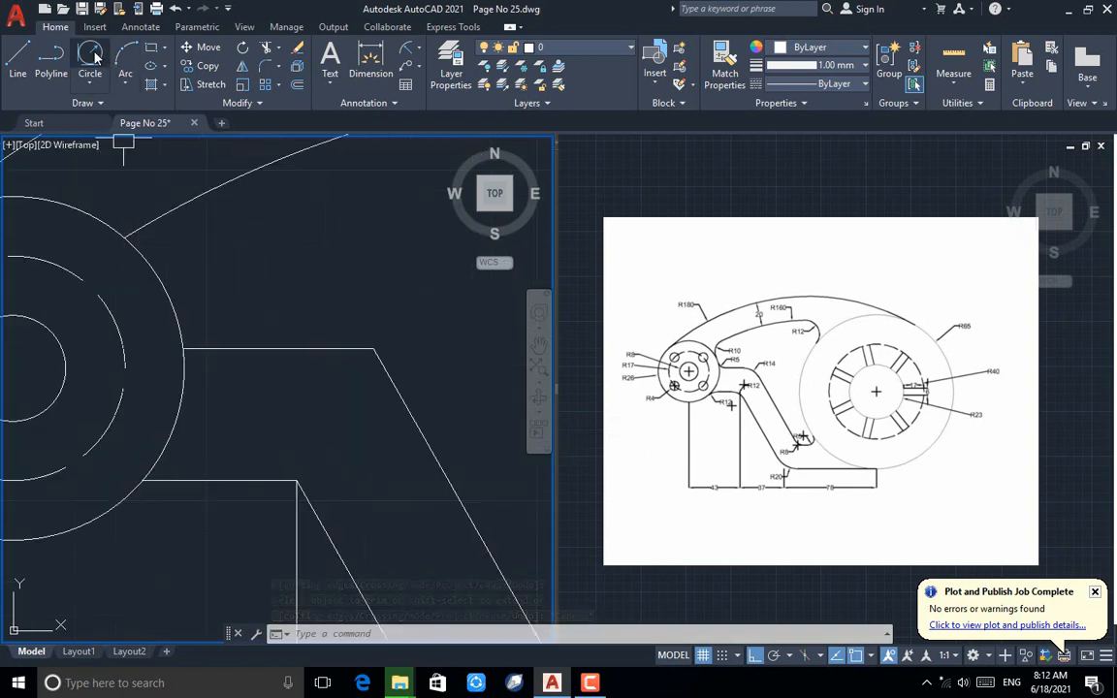
{"action": "left_click", "coordinate": [88, 51]}
{"action": "left_click", "coordinate": [165, 290]}
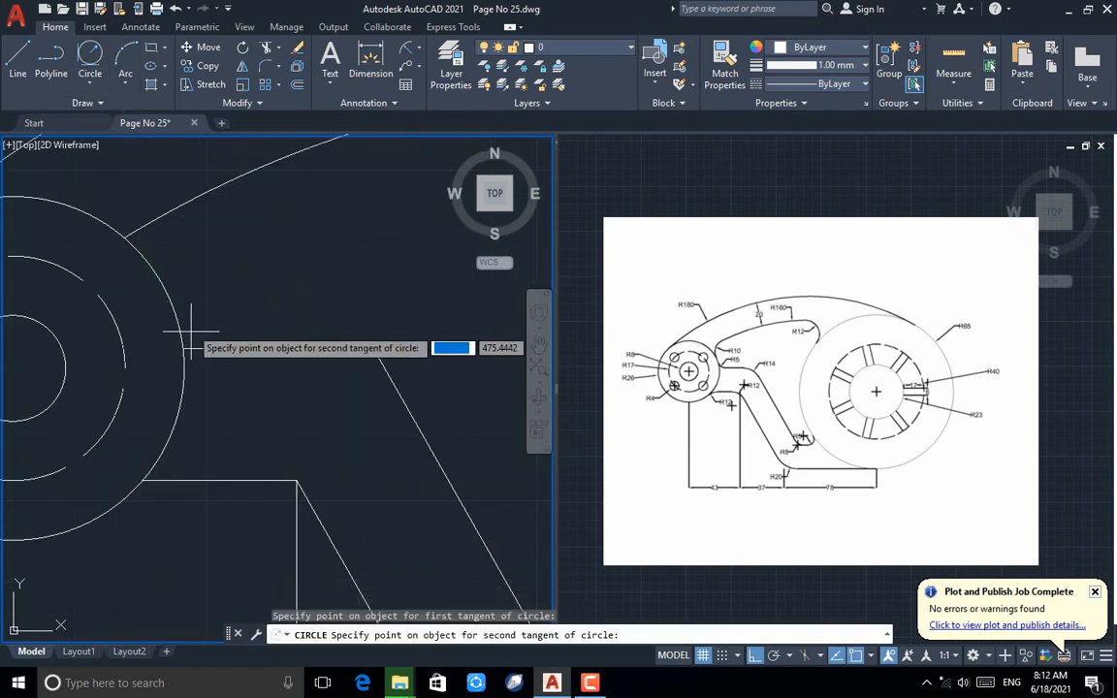
{"action": "left_click", "coordinate": [194, 349]}
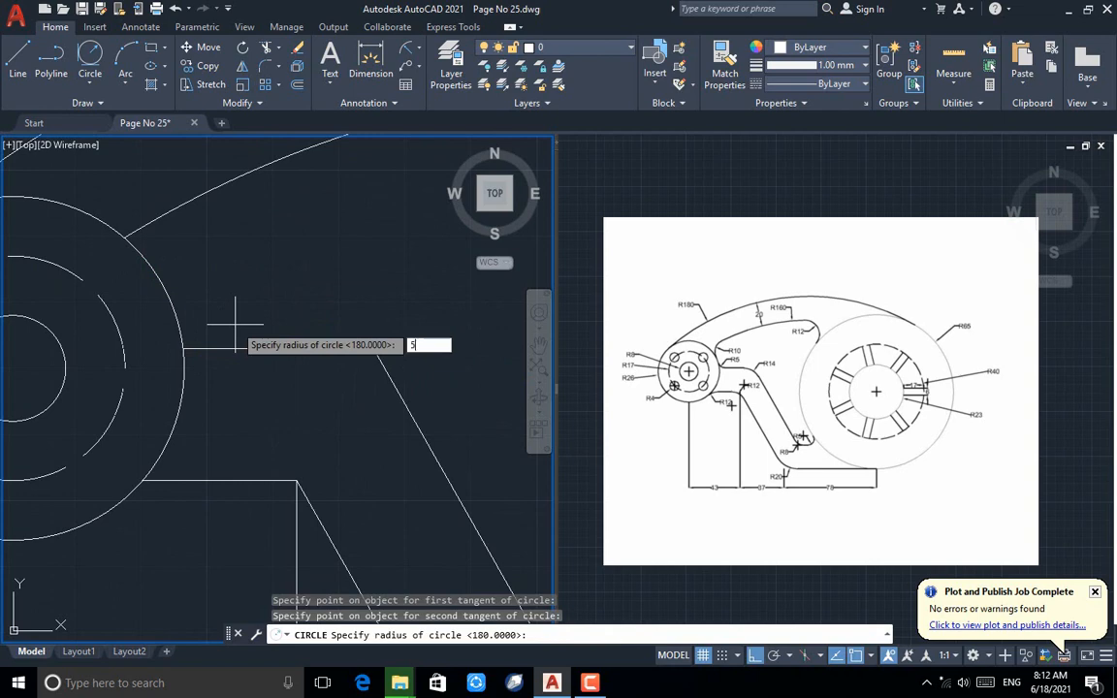
{"action": "type", "text": "5"}
{"action": "key", "text": "Return"}
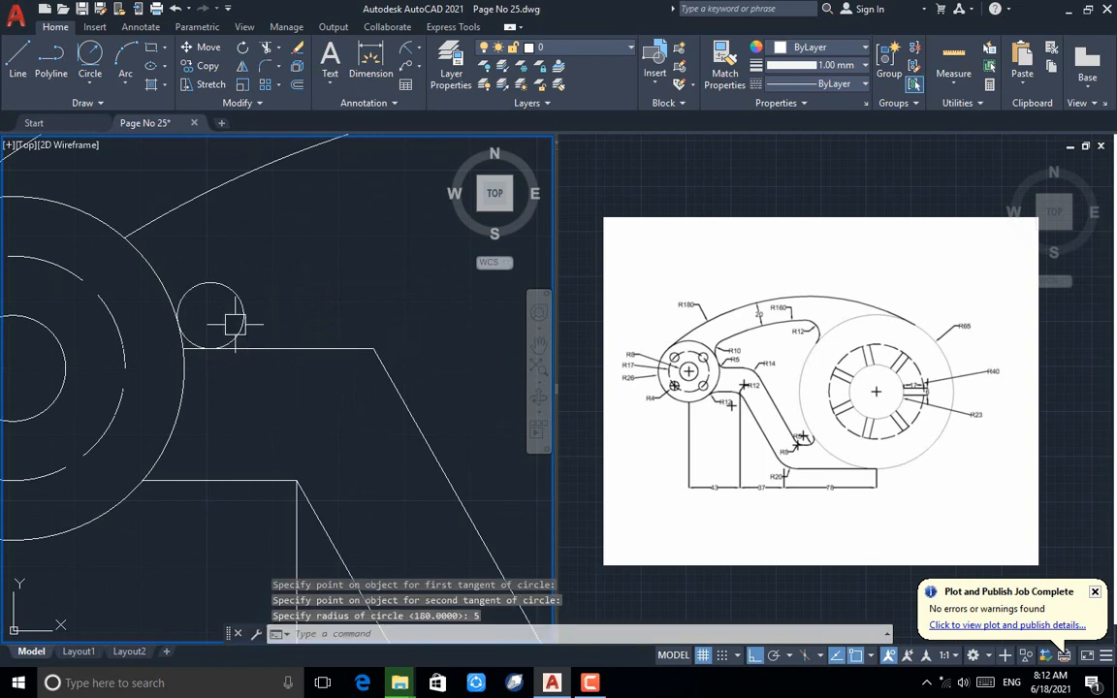
Draw a radius 10 circle tangent to the inner offset arc and the radius 26 circle
{"action": "left_click", "coordinate": [90, 50]}
{"action": "left_click", "coordinate": [162, 213]}
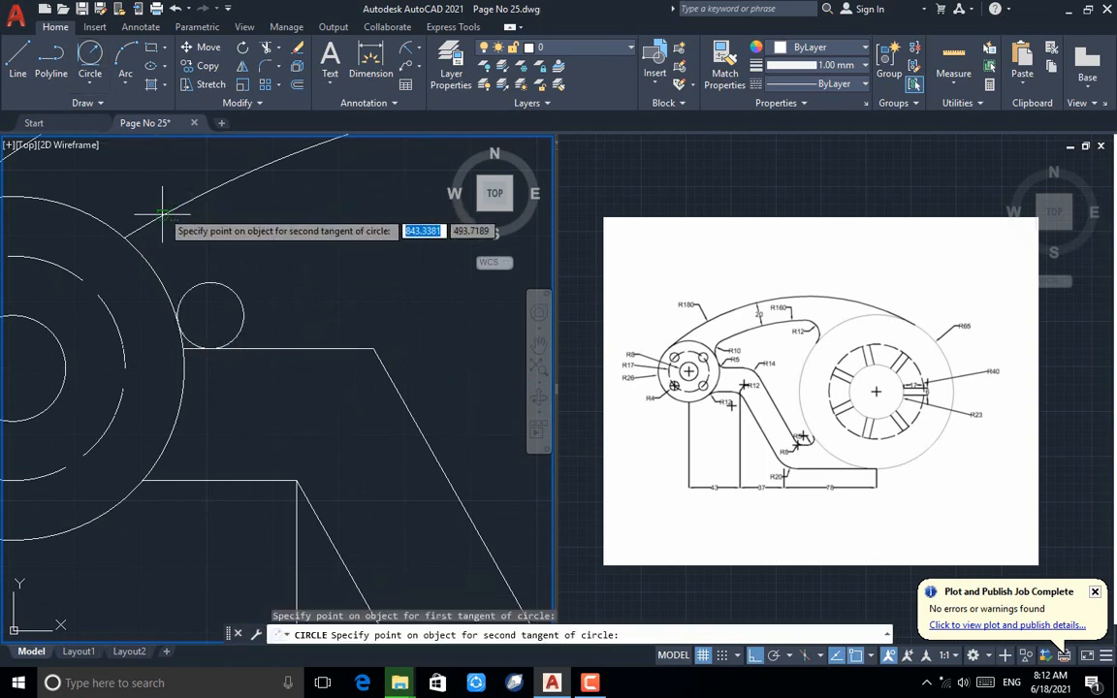
{"action": "left_click", "coordinate": [152, 270]}
{"action": "type", "text": "10"}
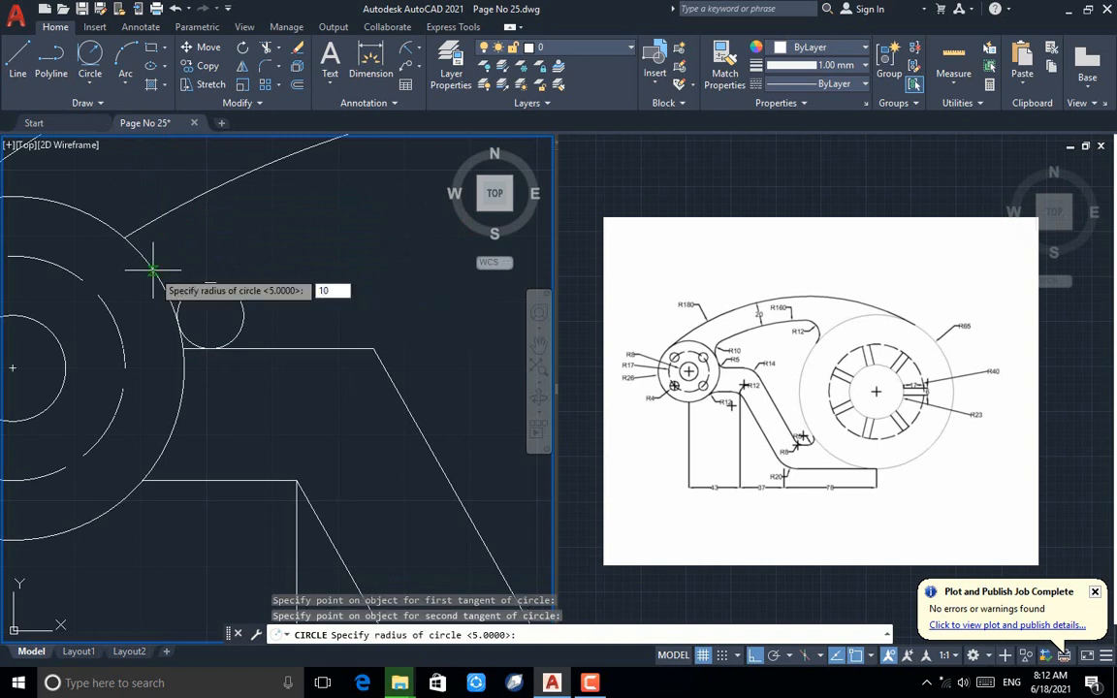
{"action": "key", "text": "Return"}
Draw a radius 12 circle tangent to the inner offset arc and the radius 65 circle
{"action": "scroll", "coordinate": [121, 289], "scroll_direction": "down", "scroll_amount": 4}
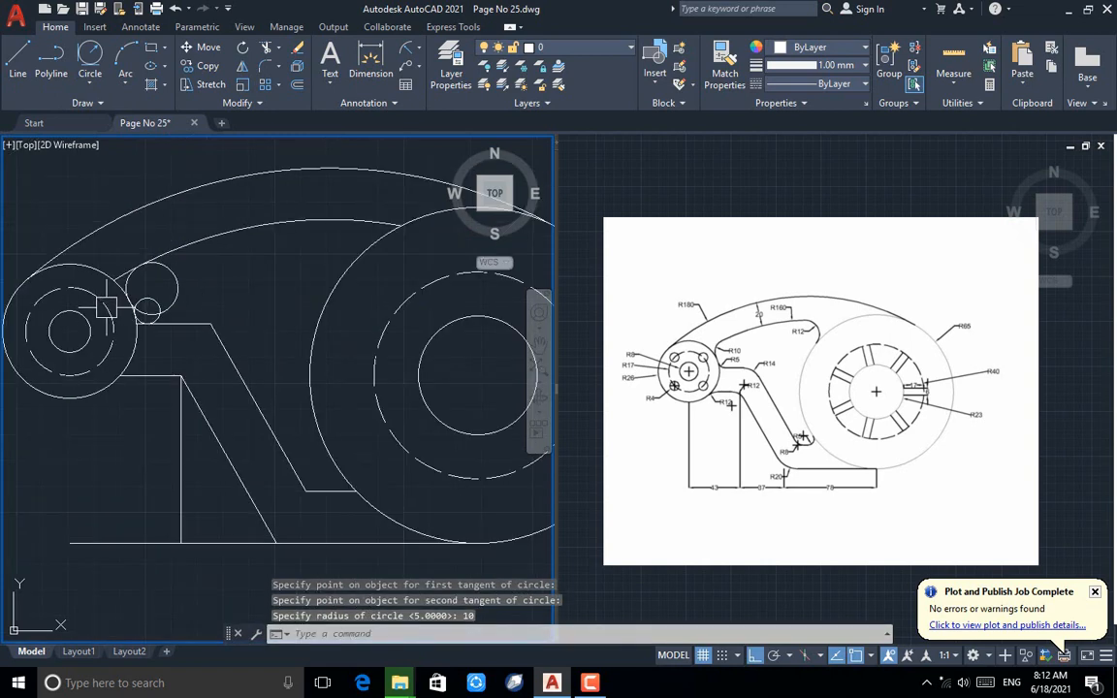
{"action": "left_click", "coordinate": [92, 61]}
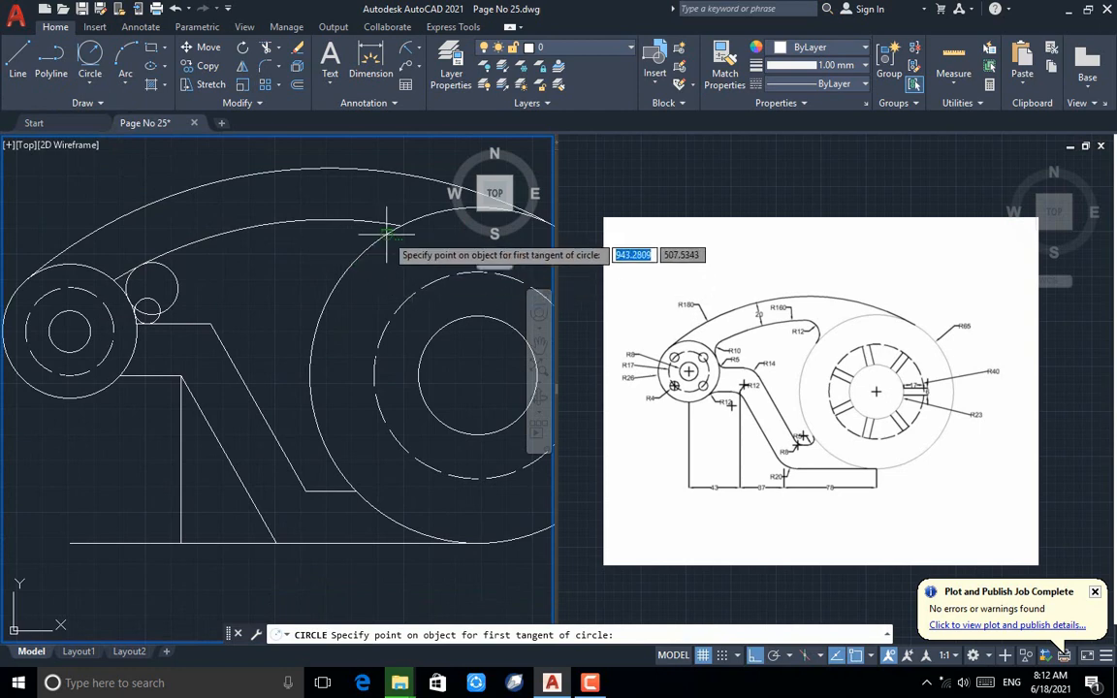
{"action": "left_click", "coordinate": [367, 225]}
{"action": "left_click", "coordinate": [365, 249]}
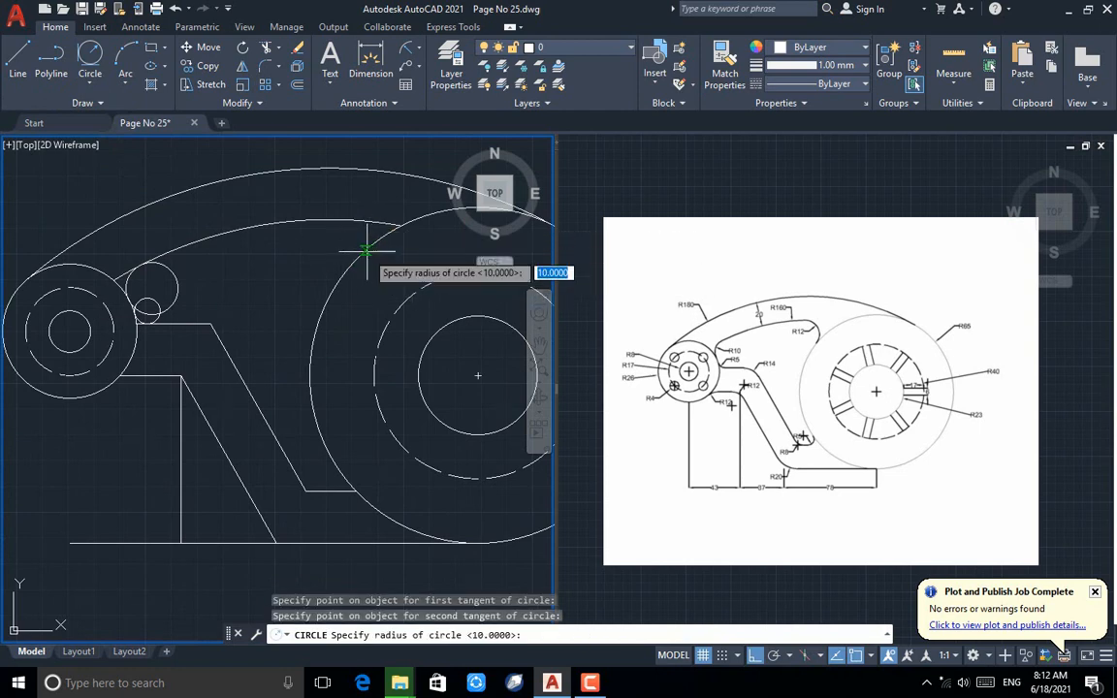
{"action": "type", "text": "12"}
{"action": "key", "text": "Return"}
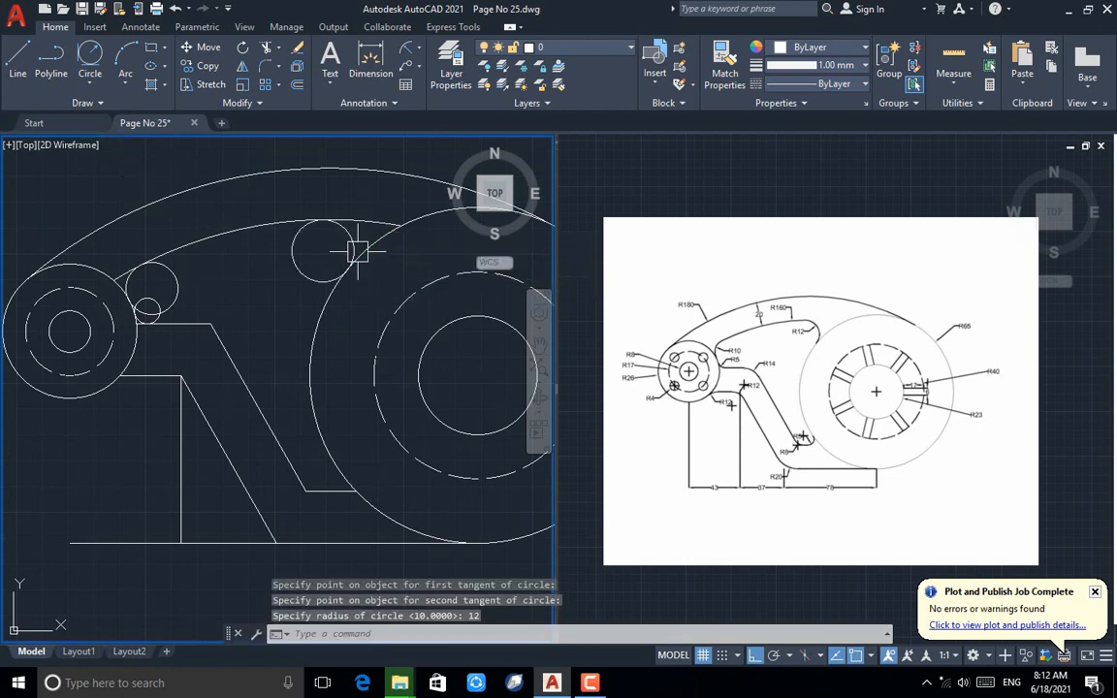
Draw a radius 12 circle tangent to the radius 26 circle and the arm's lower horizontal line
{"action": "left_click", "coordinate": [90, 58]}
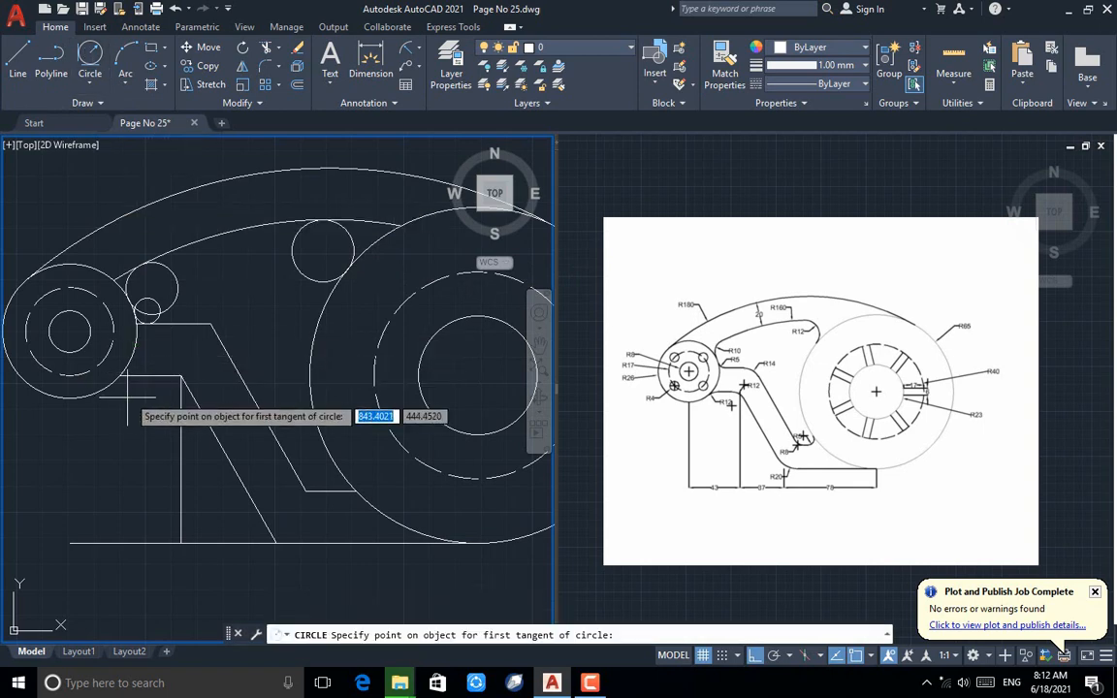
{"action": "left_click", "coordinate": [108, 387]}
{"action": "left_click", "coordinate": [146, 378]}
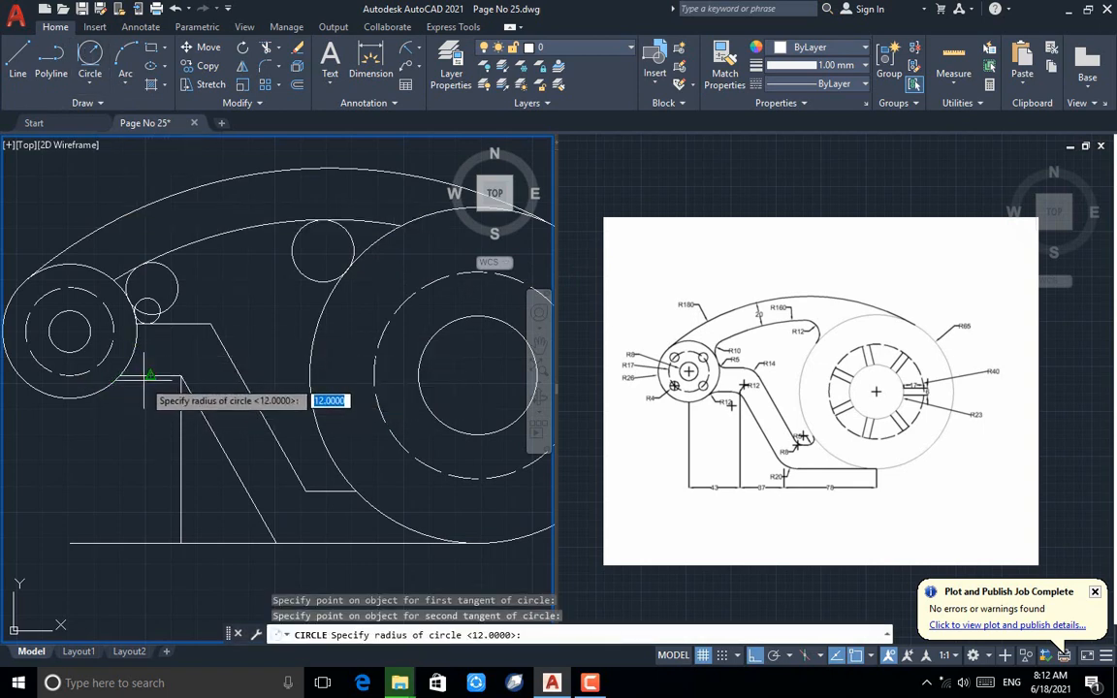
{"action": "key", "text": "Return"}
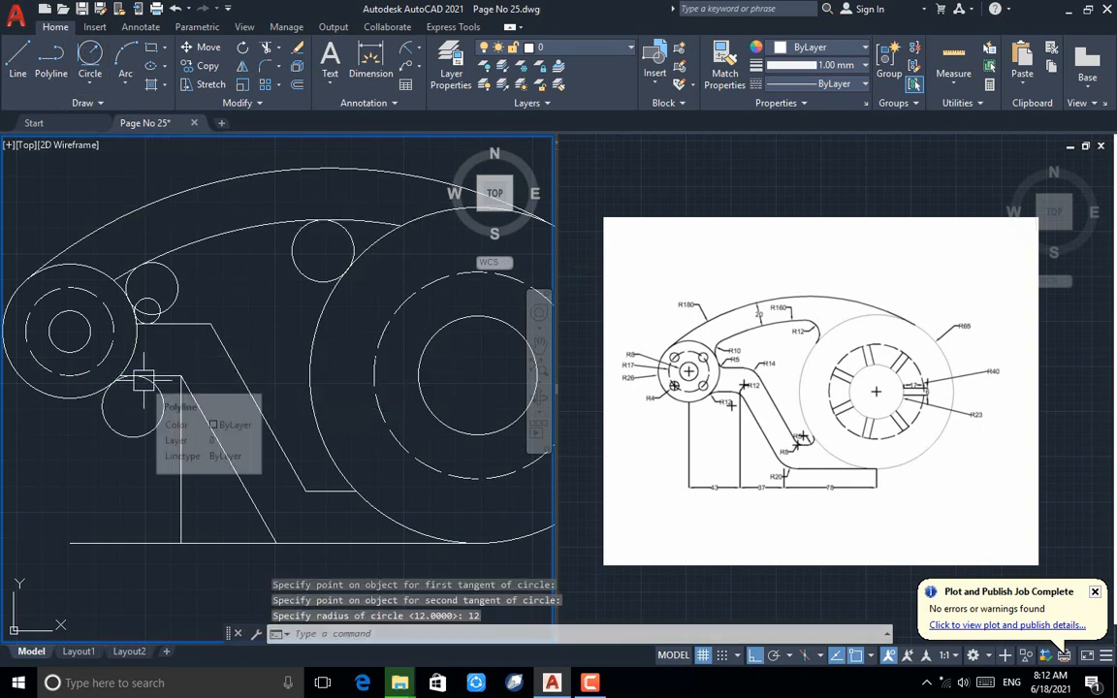
Draw a radius 5 circle tangent to the short horizontal segment at the arm's foot and the radius 65 circle
{"action": "left_click", "coordinate": [97, 60]}
{"action": "left_click", "coordinate": [333, 478]}
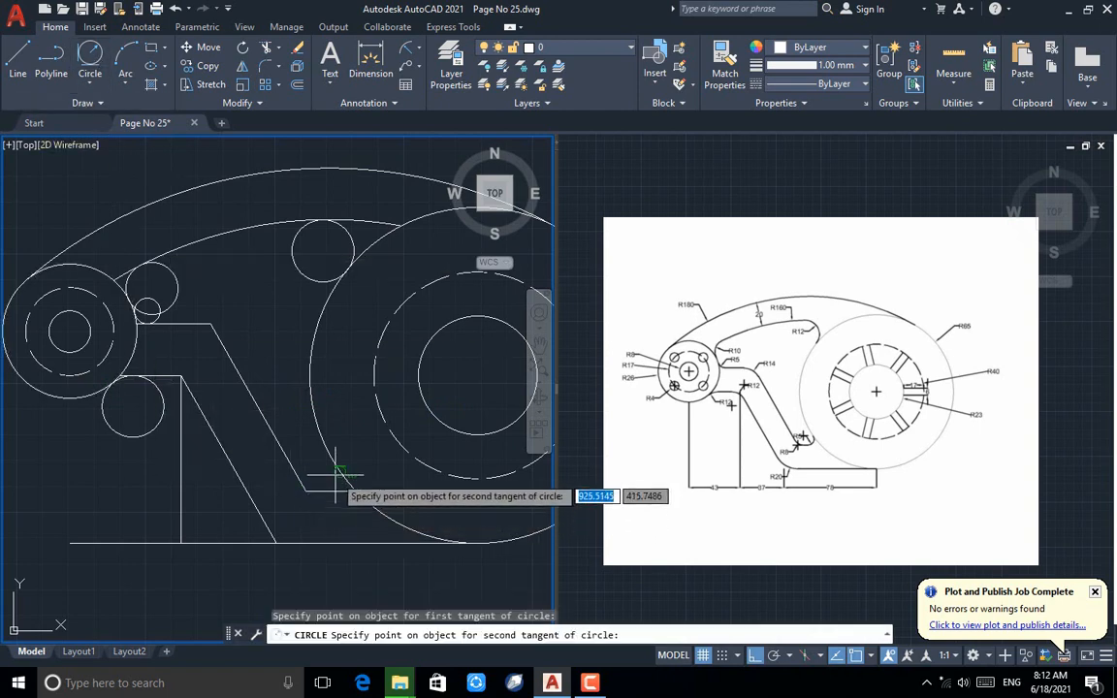
{"action": "left_click", "coordinate": [335, 474]}
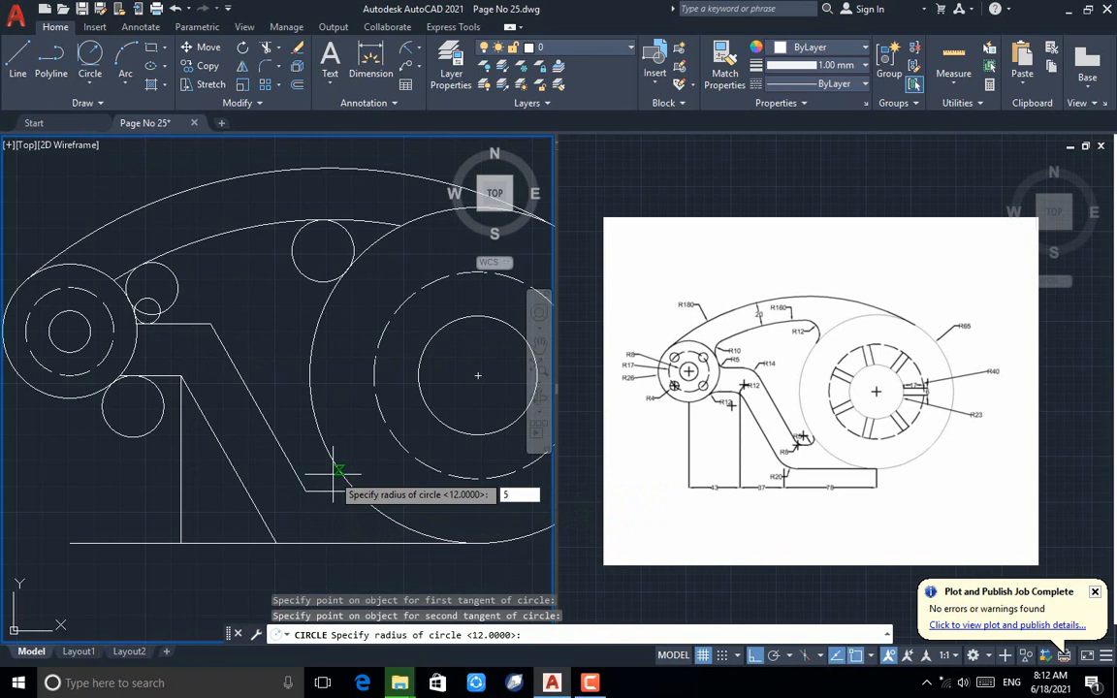
{"action": "type", "text": "5"}
{"action": "key", "text": "Return"}
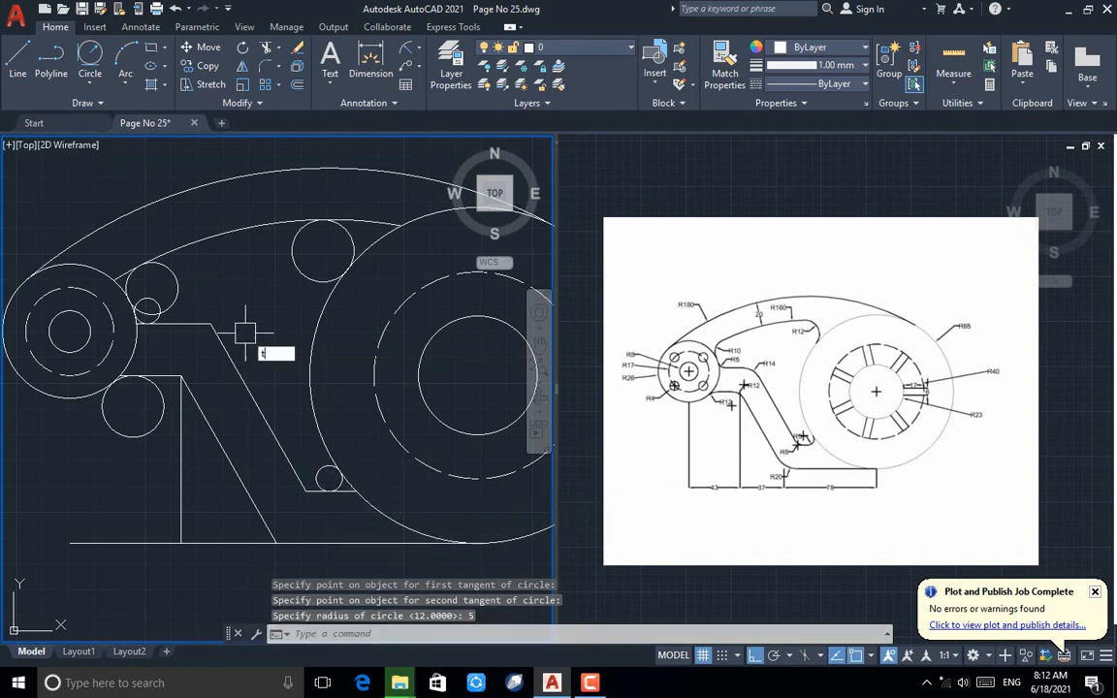
Trim the upper radius 12 circle to the rounded corner between the inner offset arc and the radius 65 circle
{"action": "type", "text": "tr"}
{"action": "key", "text": "Return"}
{"action": "left_click", "coordinate": [294, 243]}
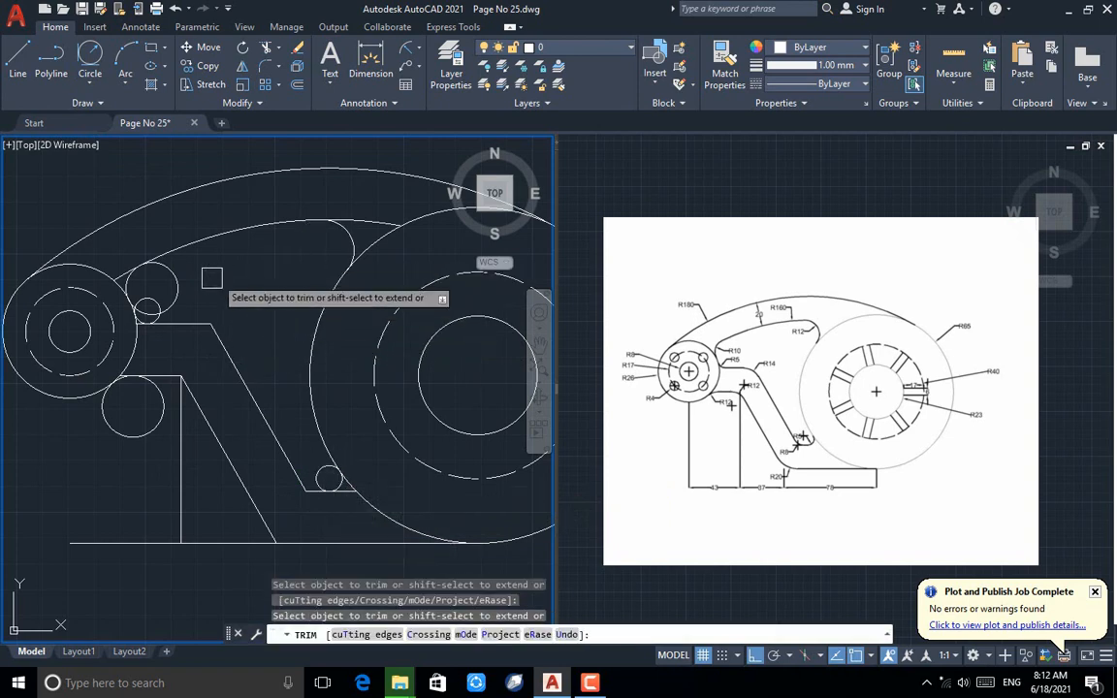
Trim the radius 10 and radius 5 circles beside the radius 26 circle to fillet arcs, and remove the overhanging arc and line ends
{"action": "scroll", "coordinate": [113, 303], "scroll_direction": "up", "scroll_amount": 4}
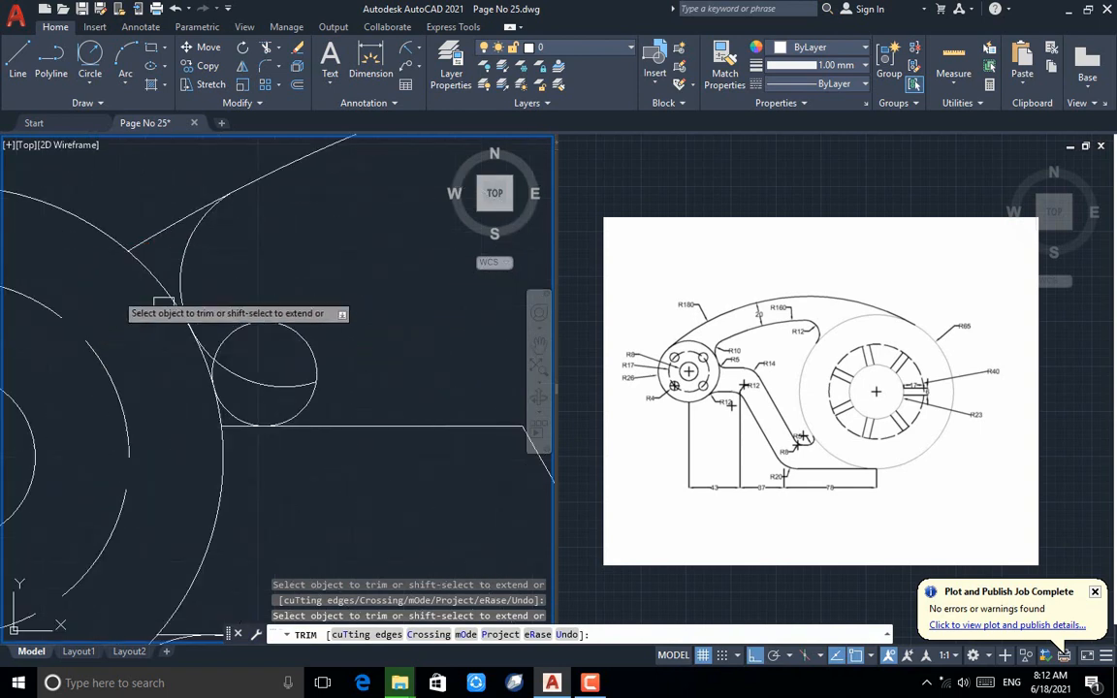
{"action": "left_click", "coordinate": [255, 332]}
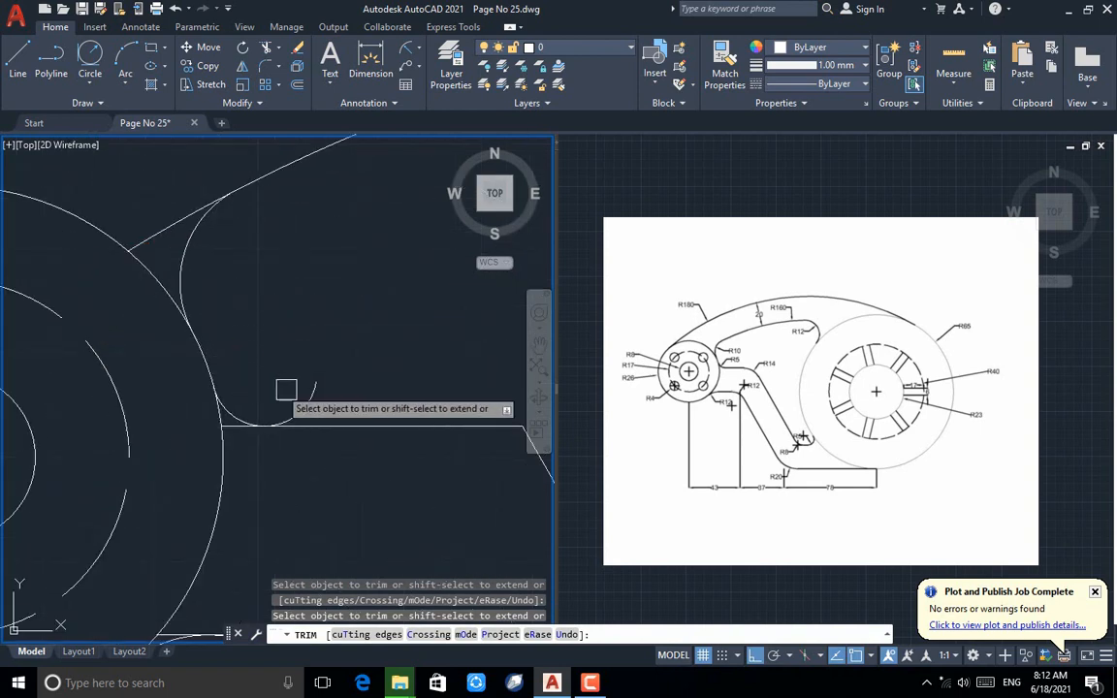
{"action": "left_click", "coordinate": [319, 391]}
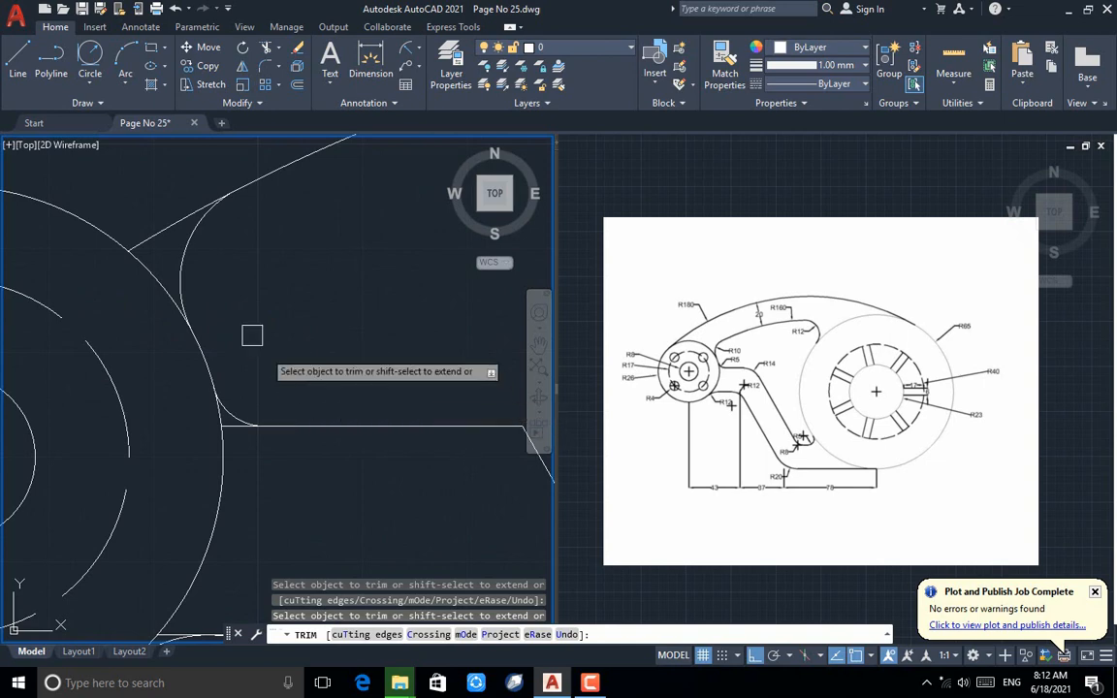
{"action": "left_click", "coordinate": [155, 236]}
{"action": "scroll", "coordinate": [233, 432], "scroll_direction": "up", "scroll_amount": 4}
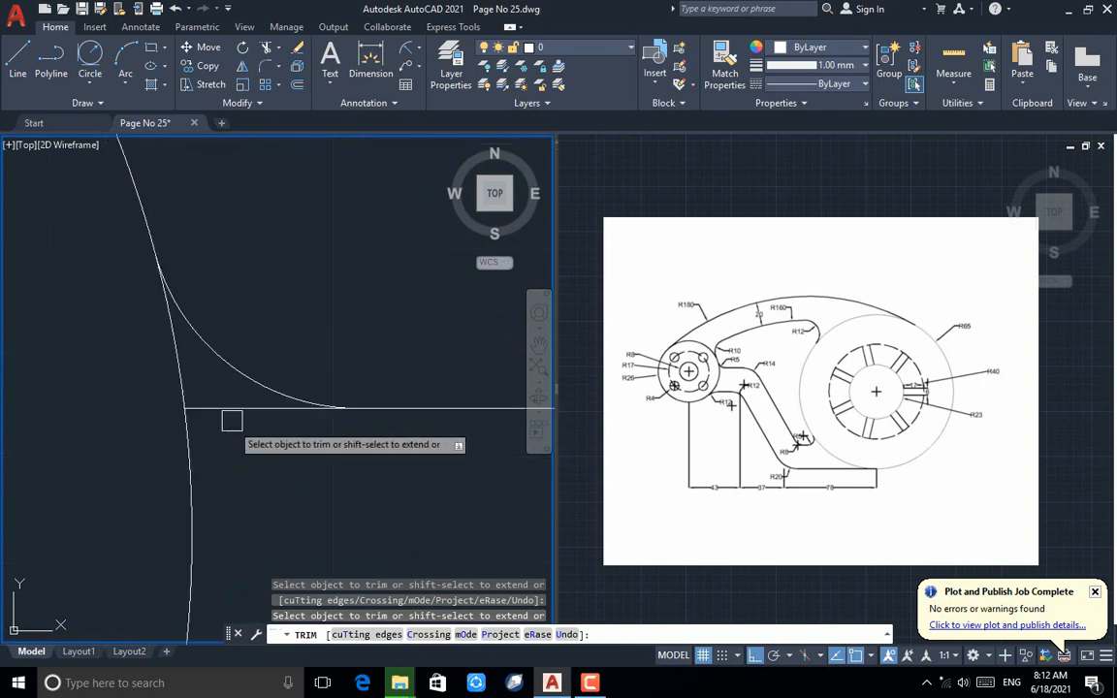
{"action": "left_click", "coordinate": [232, 412]}
Trim the lower radius 12 circle to a fillet arc and remove the horizontal line's stub at the radius 26 circle
{"action": "scroll", "coordinate": [138, 454], "scroll_direction": "down", "scroll_amount": 3}
{"action": "scroll", "coordinate": [134, 459], "scroll_direction": "down", "scroll_amount": 4}
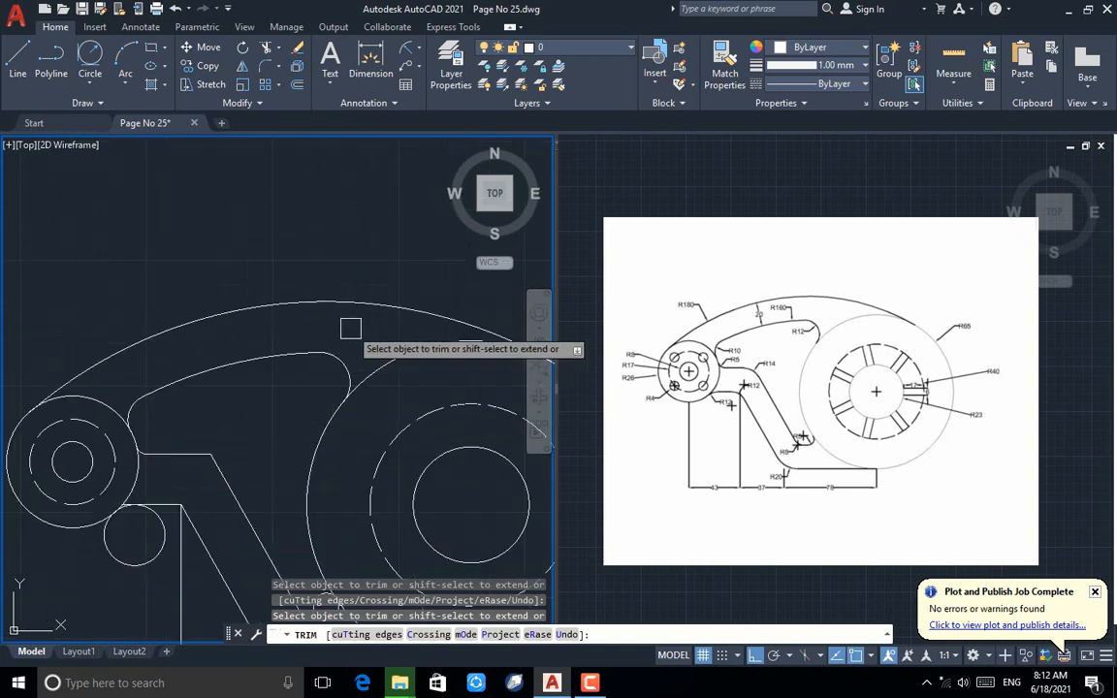
{"action": "scroll", "coordinate": [350, 330], "scroll_direction": "down", "scroll_amount": 3}
{"action": "scroll", "coordinate": [254, 431], "scroll_direction": "up", "scroll_amount": 3}
{"action": "scroll", "coordinate": [267, 407], "scroll_direction": "up", "scroll_amount": 3}
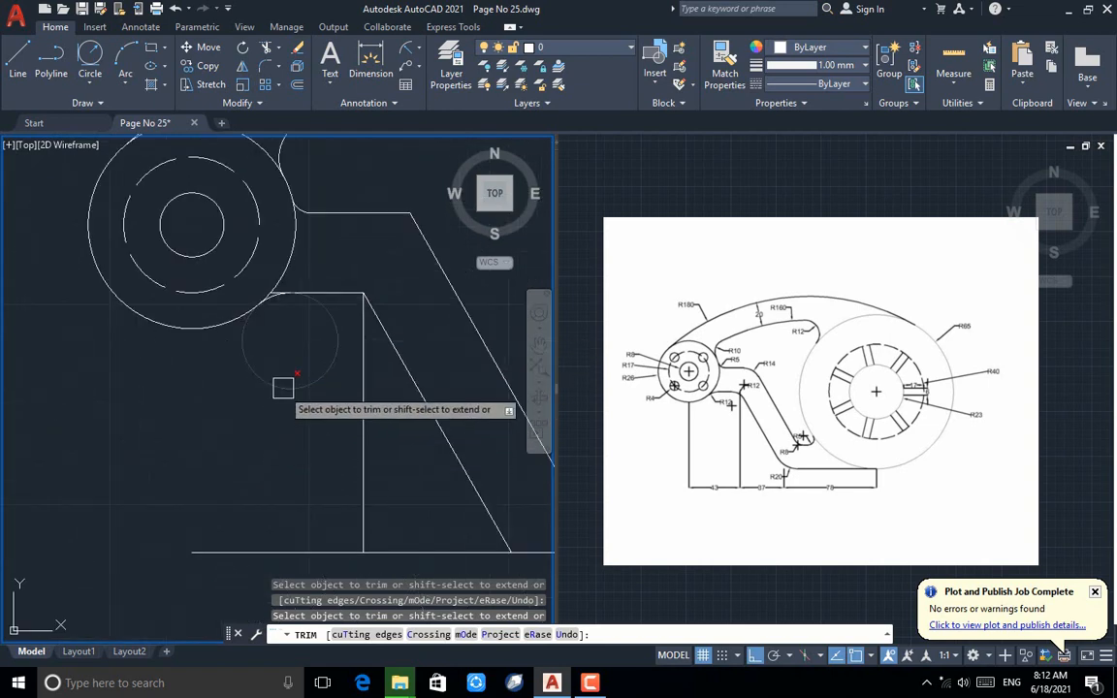
{"action": "scroll", "coordinate": [279, 282], "scroll_direction": "up", "scroll_amount": 4}
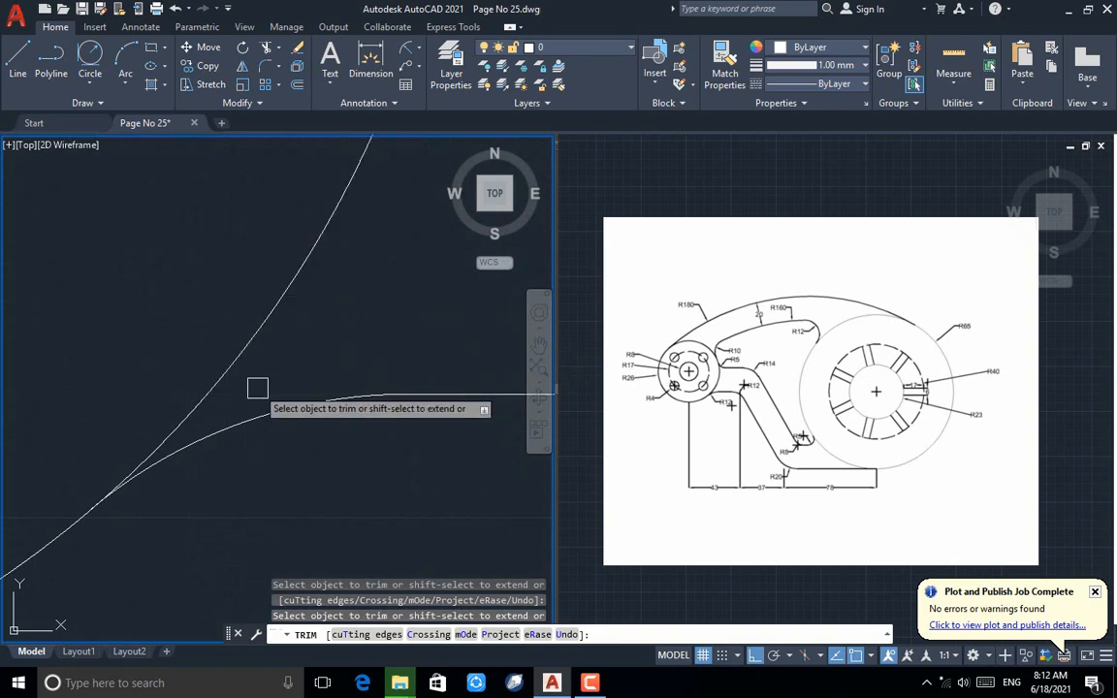
{"action": "scroll", "coordinate": [131, 346], "scroll_direction": "down", "scroll_amount": 5}
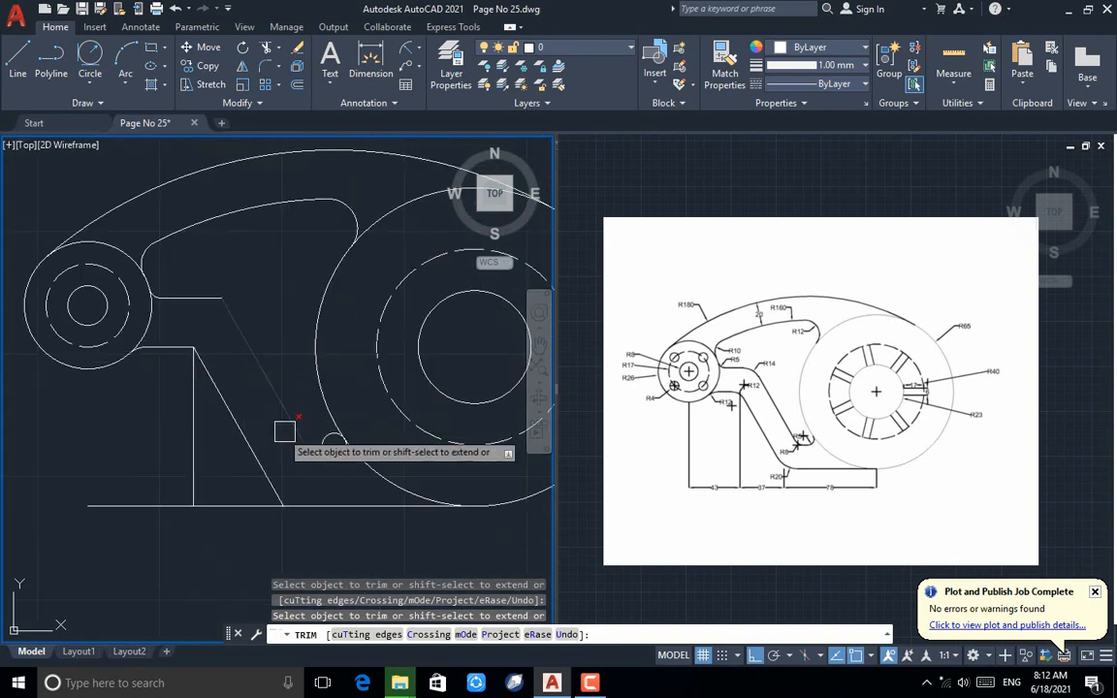
Trim the radius 5 circle at the arm's foot to a fillet arc and cut the segment's end beyond it
{"action": "scroll", "coordinate": [341, 453], "scroll_direction": "up", "scroll_amount": 7}
{"action": "left_click", "coordinate": [391, 485]}
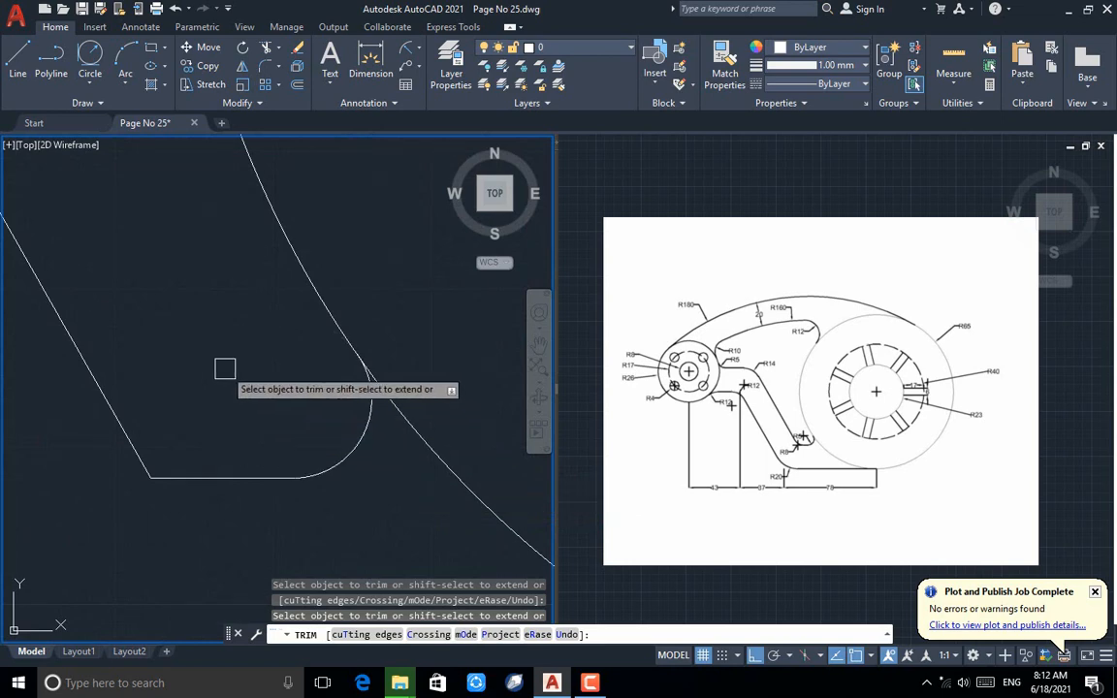
{"action": "key", "text": "Escape"}
Fillet the corner between the upper sloped line and the short horizontal segment at its foot with radius 8
{"action": "scroll", "coordinate": [213, 361], "scroll_direction": "down", "scroll_amount": 5}
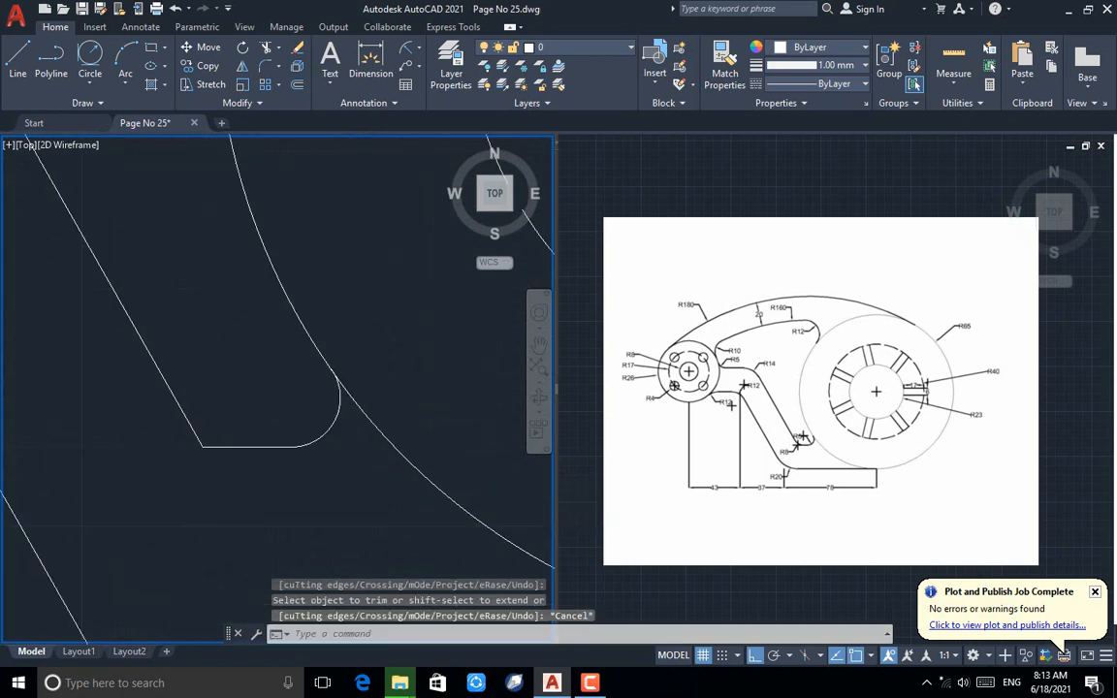
{"action": "left_click", "coordinate": [264, 70]}
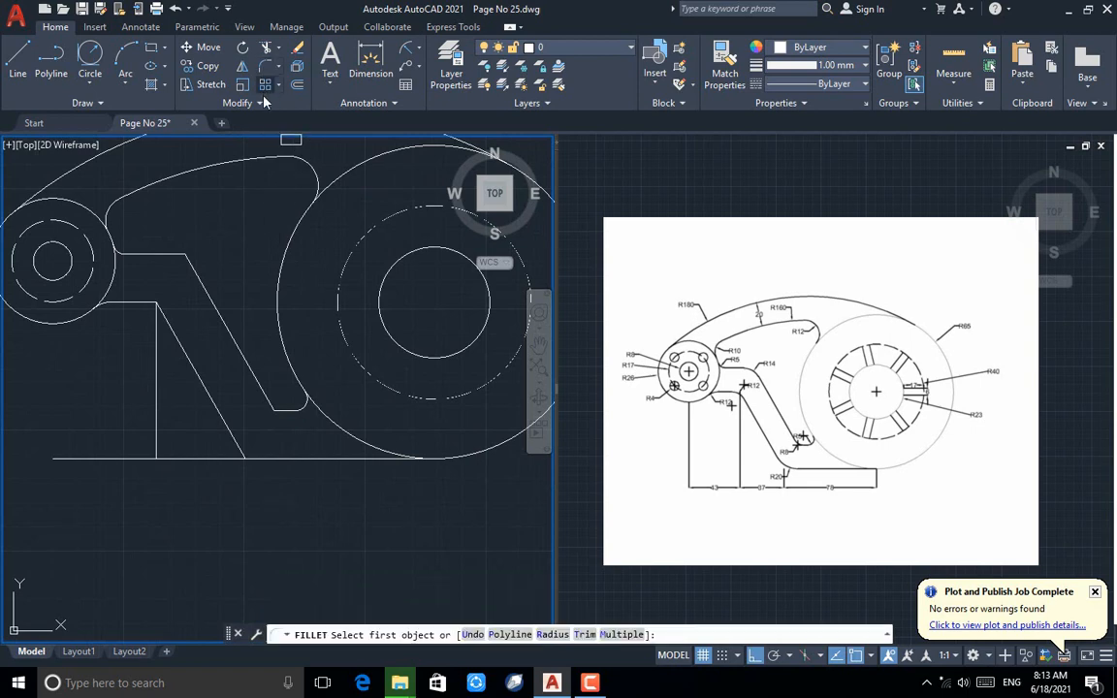
{"action": "left_click", "coordinate": [552, 635]}
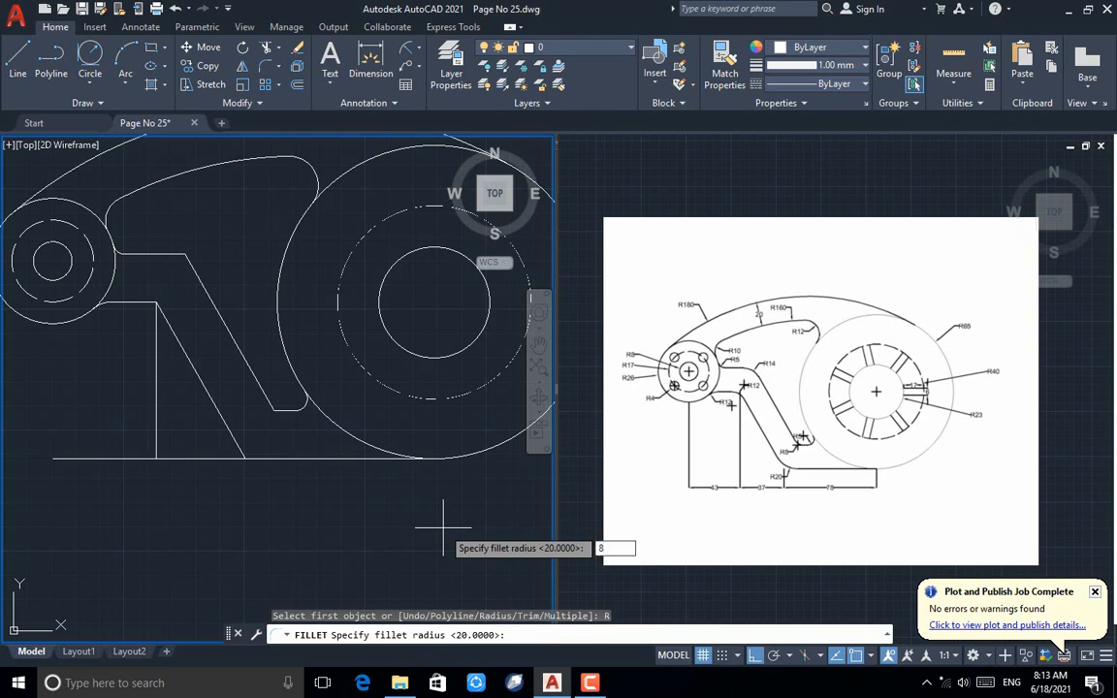
{"action": "type", "text": "8"}
{"action": "key", "text": "Return"}
{"action": "scroll", "coordinate": [238, 368], "scroll_direction": "up", "scroll_amount": 3}
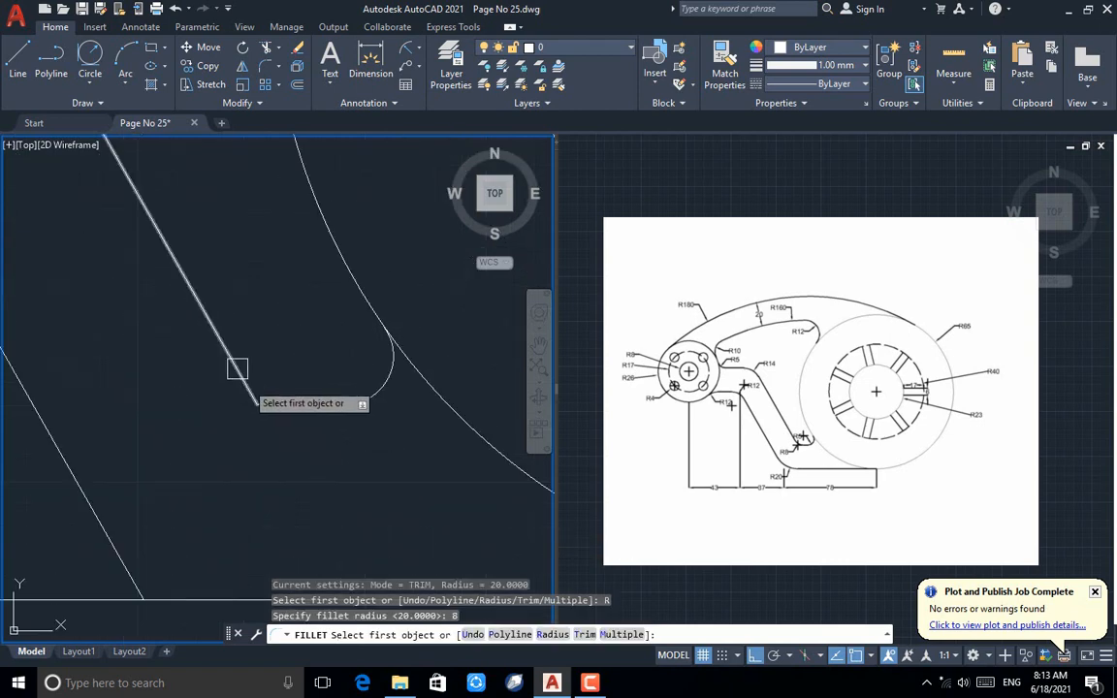
{"action": "left_click", "coordinate": [237, 369]}
{"action": "left_click", "coordinate": [281, 401]}
{"action": "scroll", "coordinate": [283, 403], "scroll_direction": "down", "scroll_amount": 2}
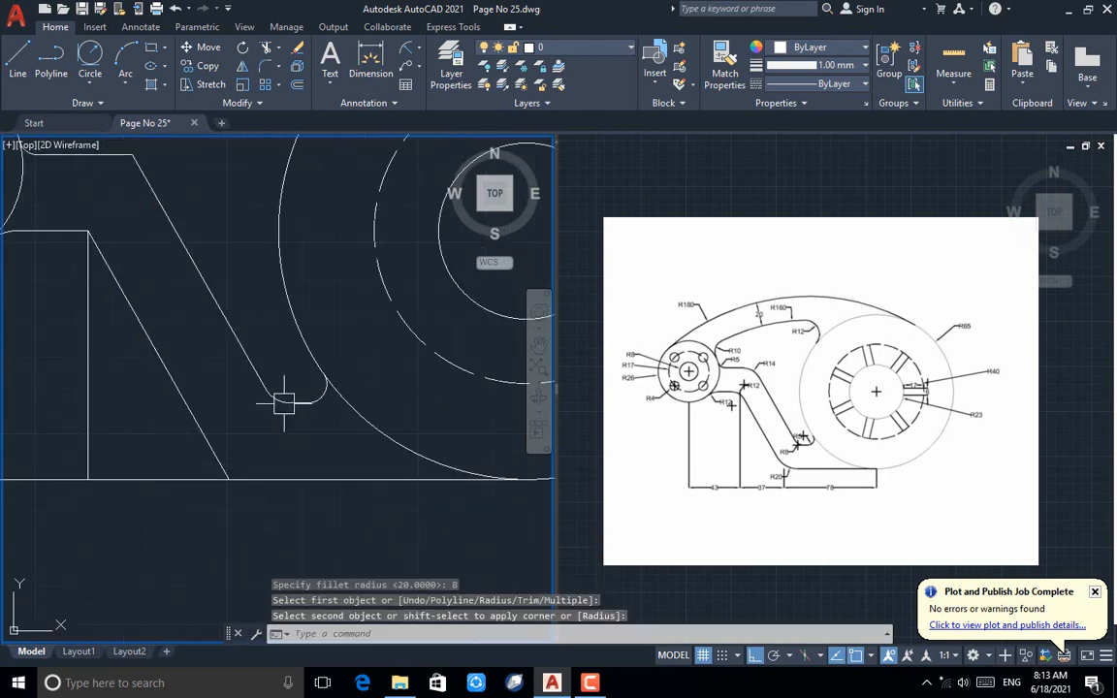
Fillet the corner between the lower horizontal line and the lower sloped line with radius 12
{"action": "scroll", "coordinate": [283, 403], "scroll_direction": "down", "scroll_amount": 2}
{"action": "key", "text": "Return"}
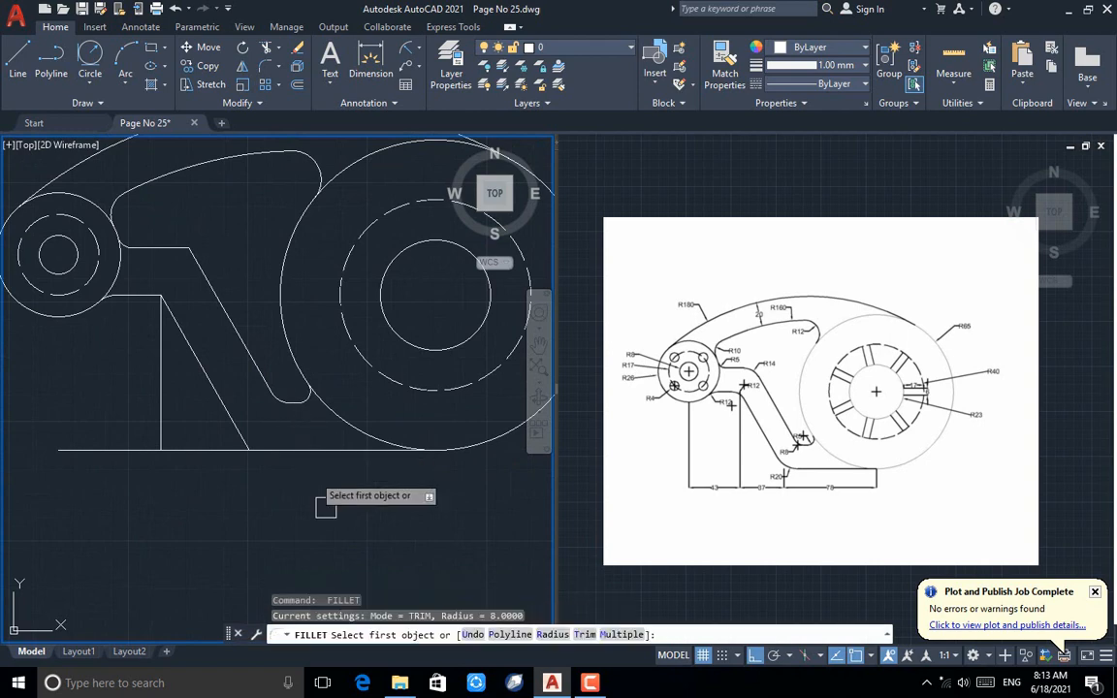
{"action": "left_click", "coordinate": [552, 635]}
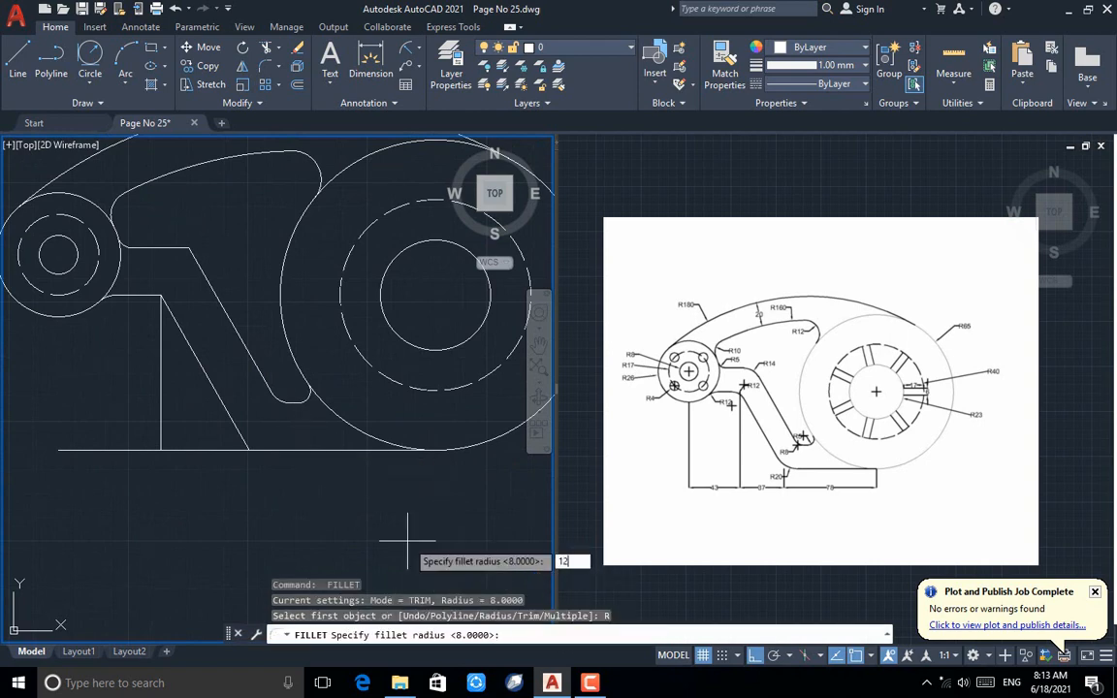
{"action": "type", "text": "12"}
{"action": "key", "text": "Return"}
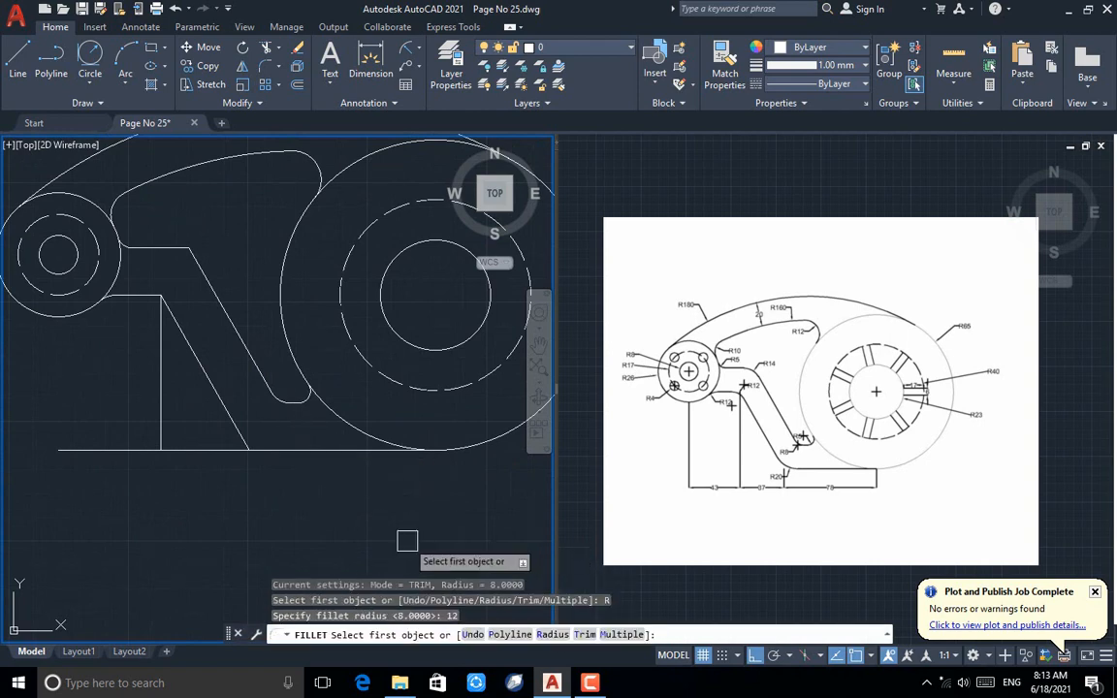
{"action": "left_click", "coordinate": [175, 316]}
{"action": "left_click", "coordinate": [150, 296]}
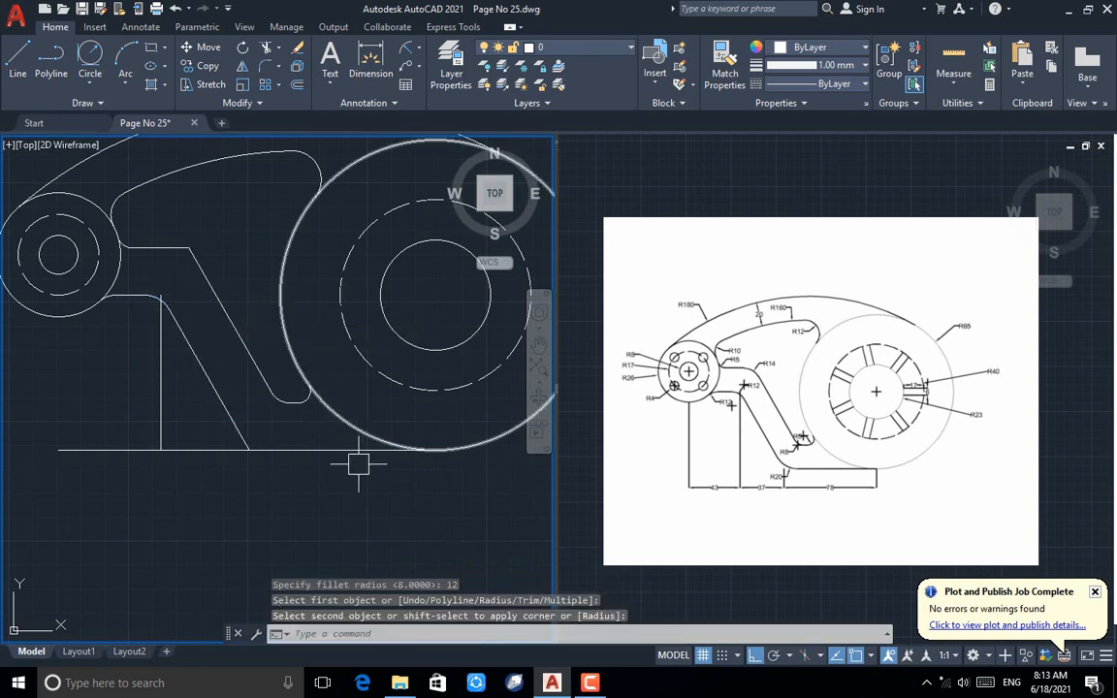
Fillet the corner between the upper horizontal line and the upper sloped line of the arm with radius 14
{"action": "key", "text": "Return"}
{"action": "left_click", "coordinate": [550, 635]}
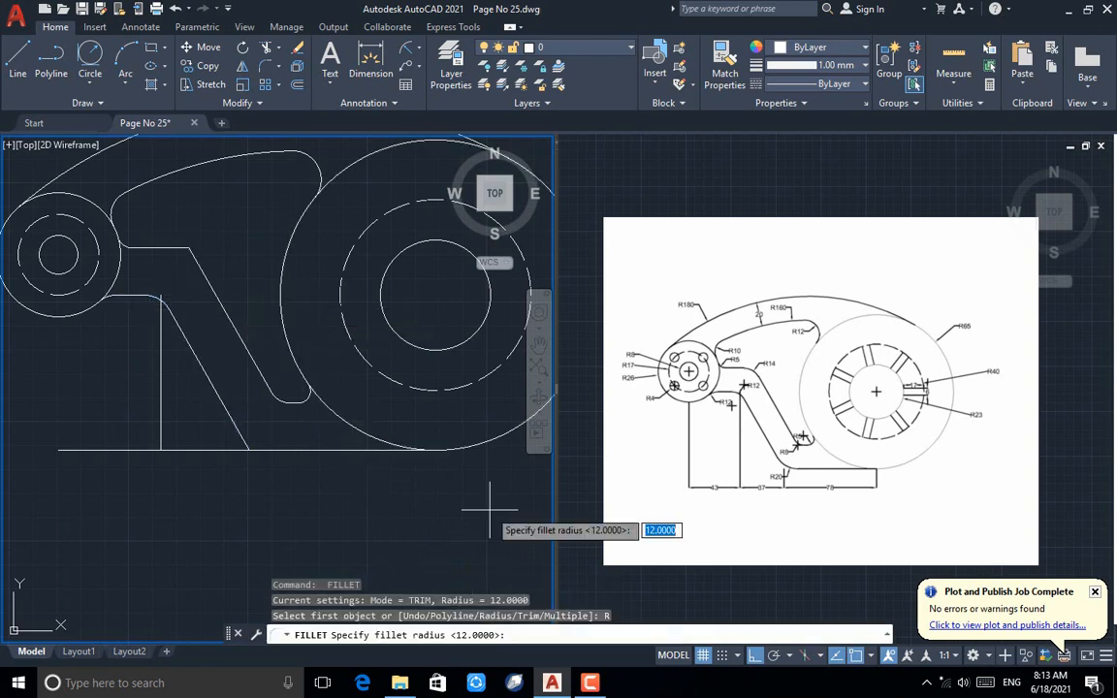
{"action": "type", "text": "14"}
{"action": "key", "text": "Return"}
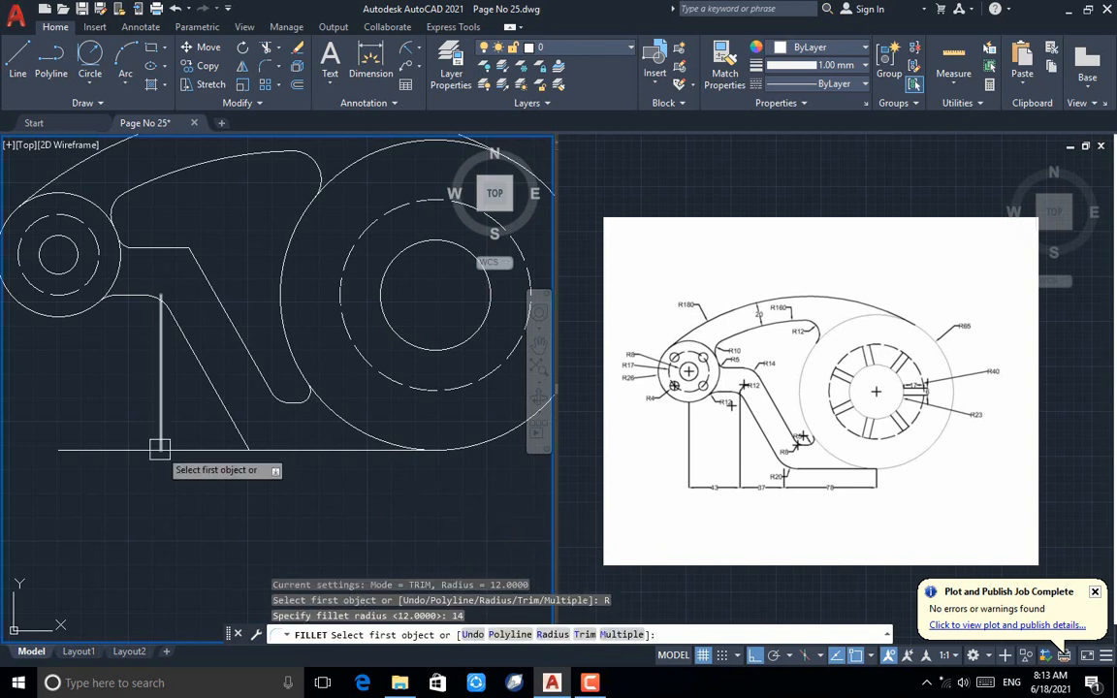
{"action": "left_click", "coordinate": [170, 244]}
{"action": "left_click", "coordinate": [203, 270]}
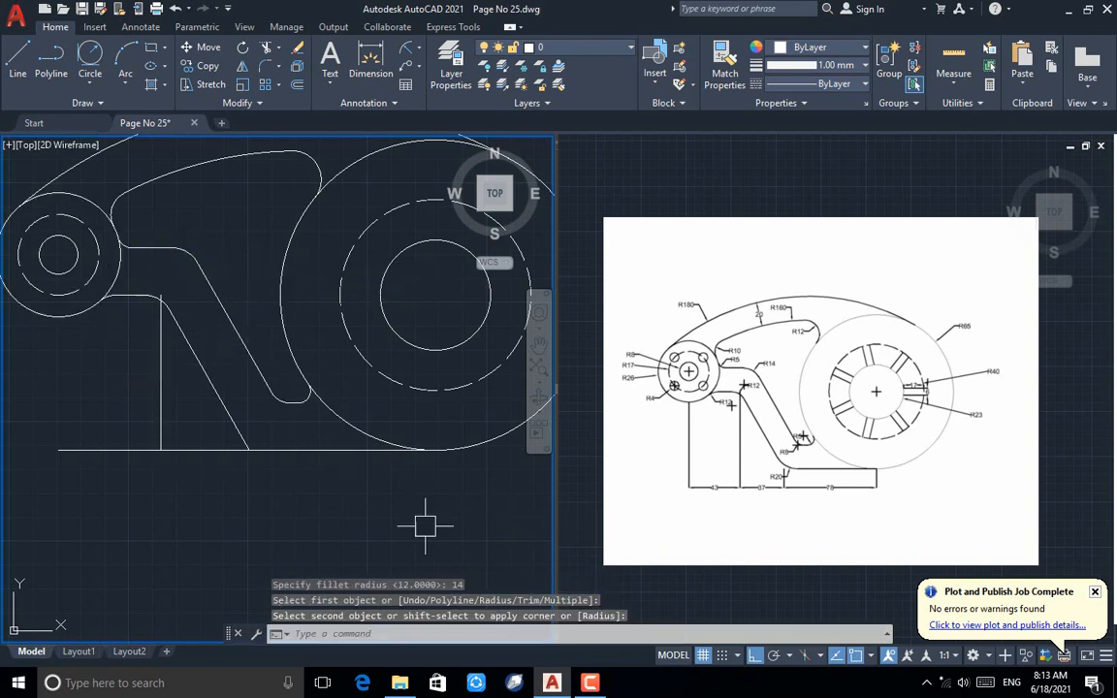
Fillet the corner between the lower sloped line and the horizontal base line with radius 20
{"action": "key", "text": "Return"}
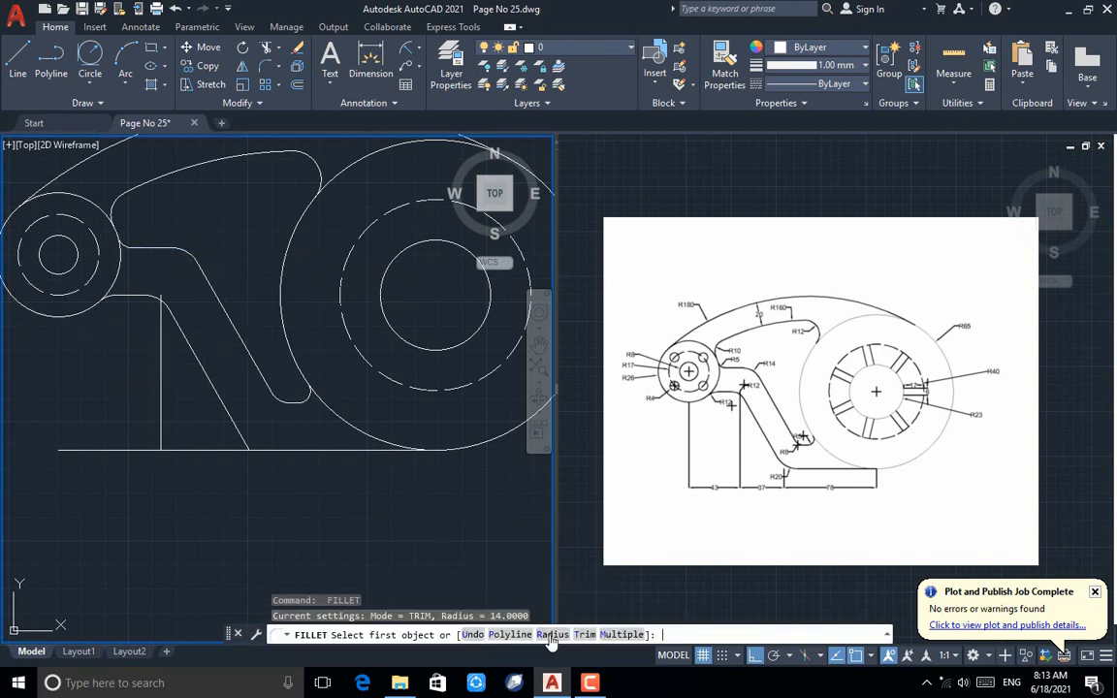
{"action": "left_click", "coordinate": [551, 635]}
{"action": "type", "text": "2"}
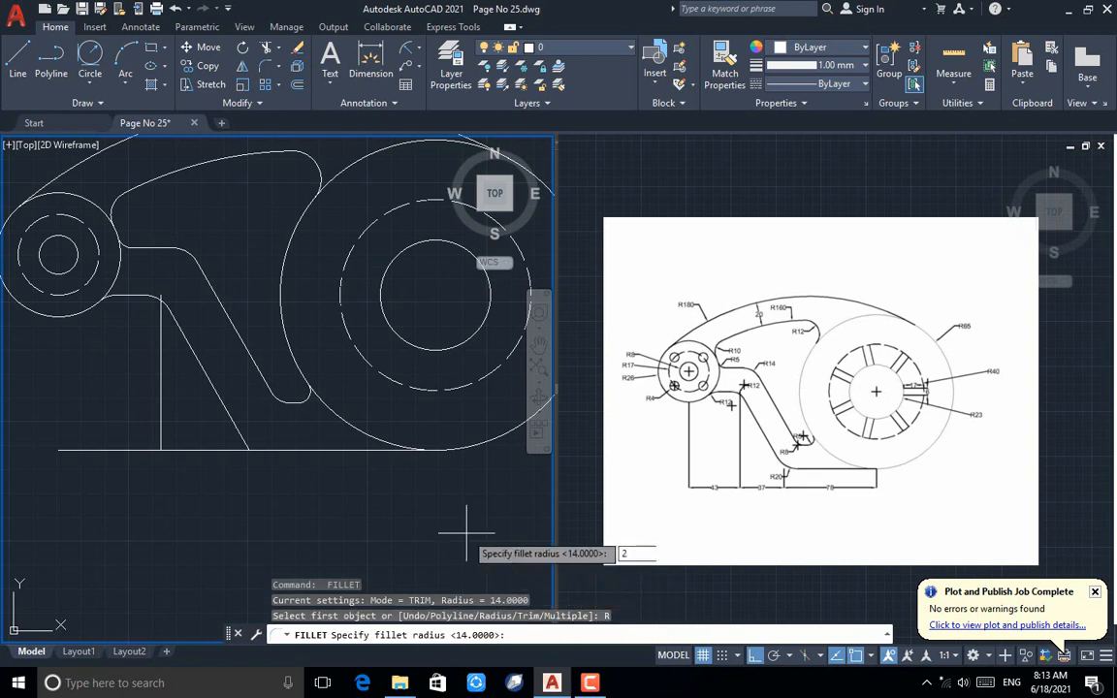
{"action": "type", "text": "0"}
{"action": "key", "text": "Return"}
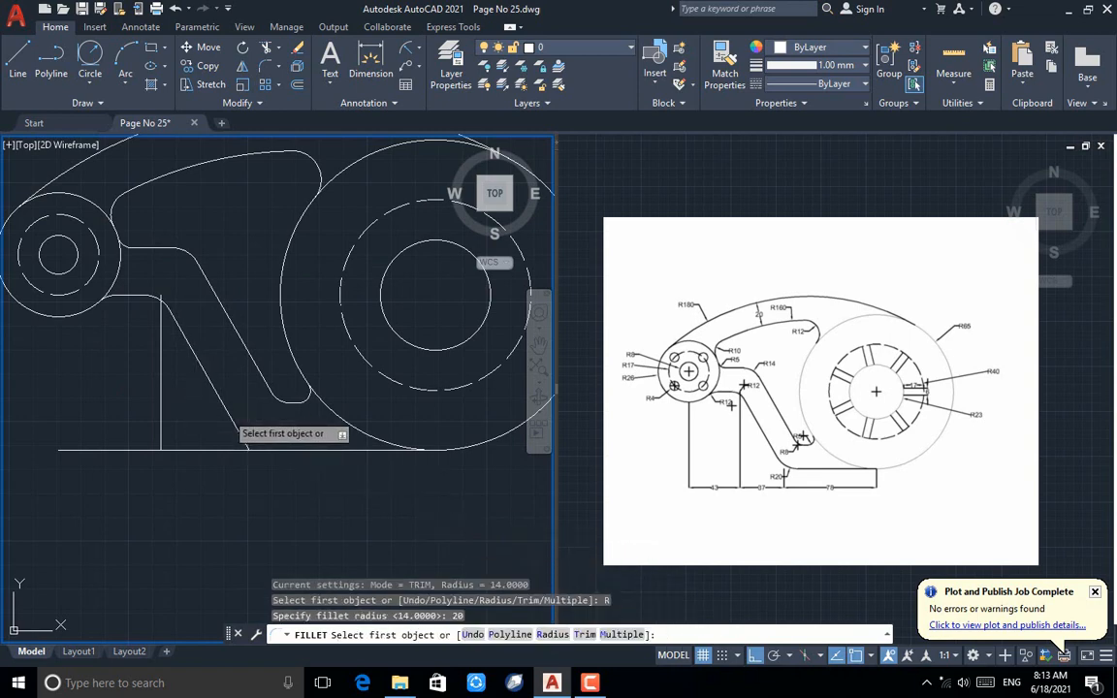
{"action": "left_click", "coordinate": [230, 412]}
{"action": "key", "text": "Escape"}
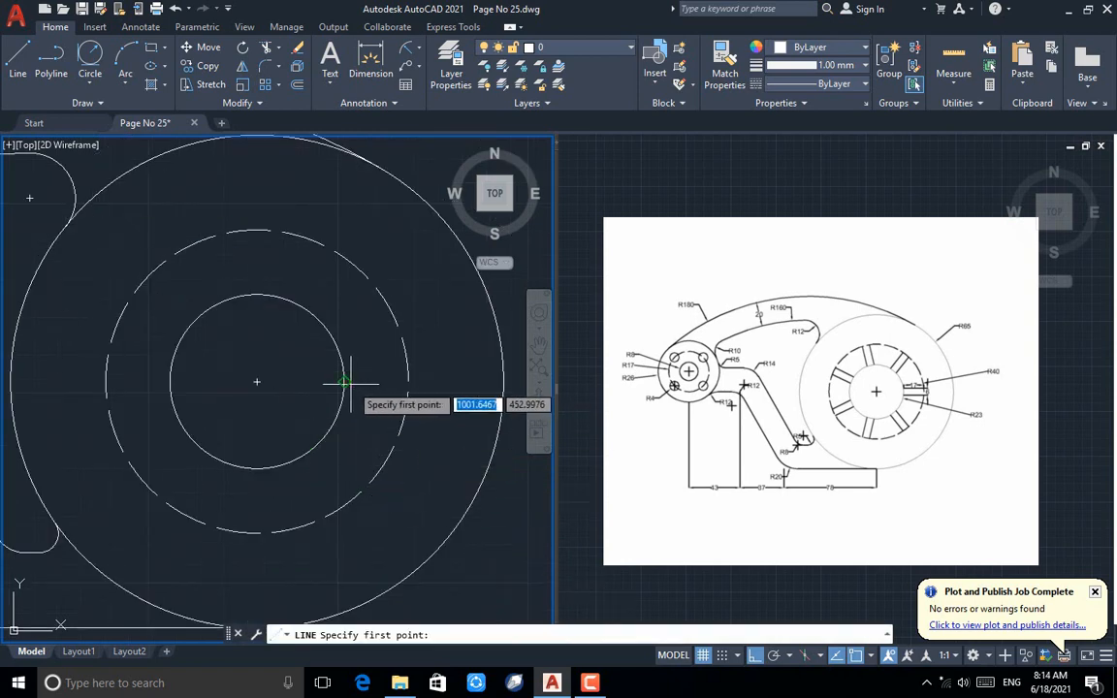
Draw a horizontal line from the large hub's inner circle to its dashed circle at their right quadrants
{"action": "left_click", "coordinate": [344, 382]}
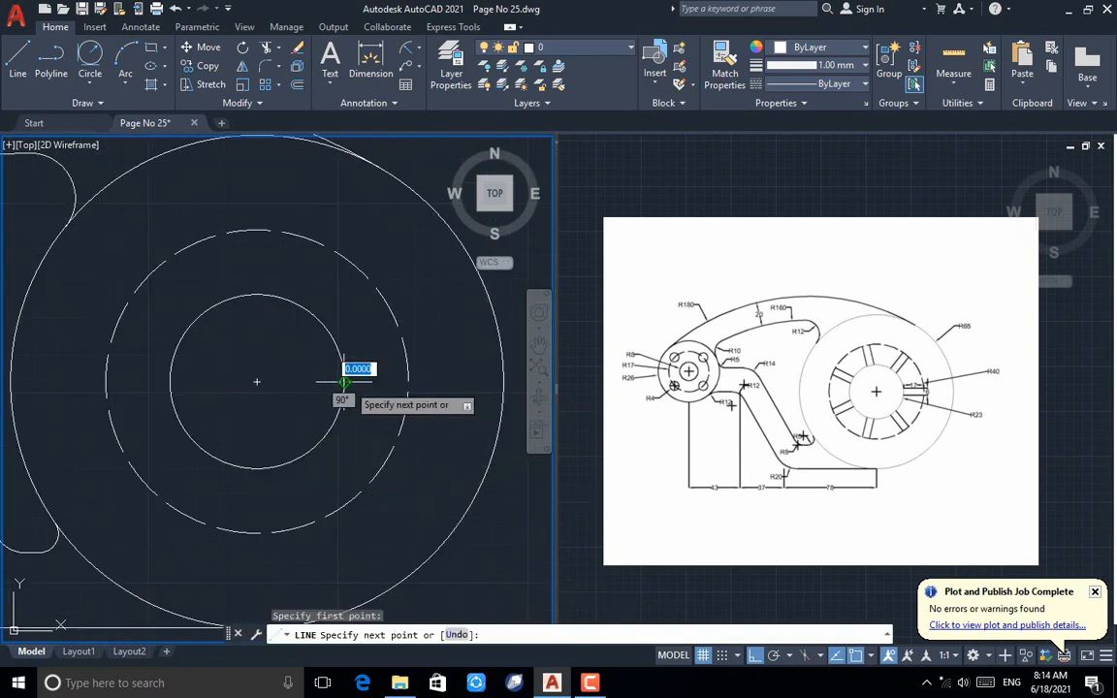
{"action": "left_click", "coordinate": [408, 382]}
{"action": "key", "text": "Return"}
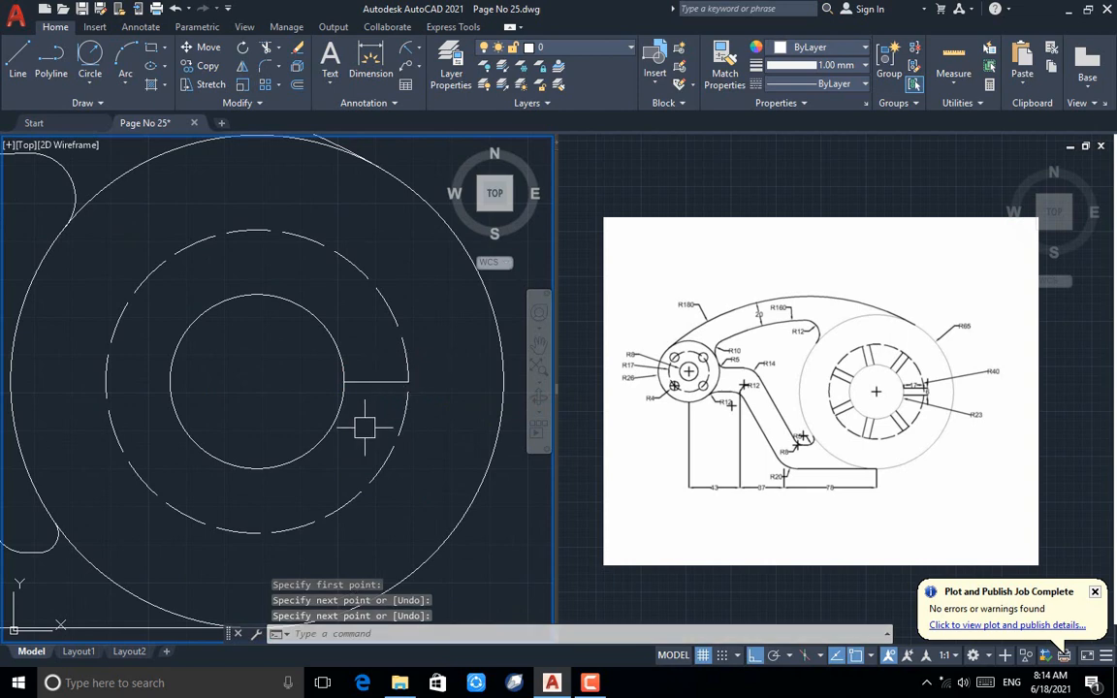
Offset the short horizontal spoke line by 3 to both sides and erase the middle line
{"action": "type", "text": "o"}
{"action": "key", "text": "Return"}
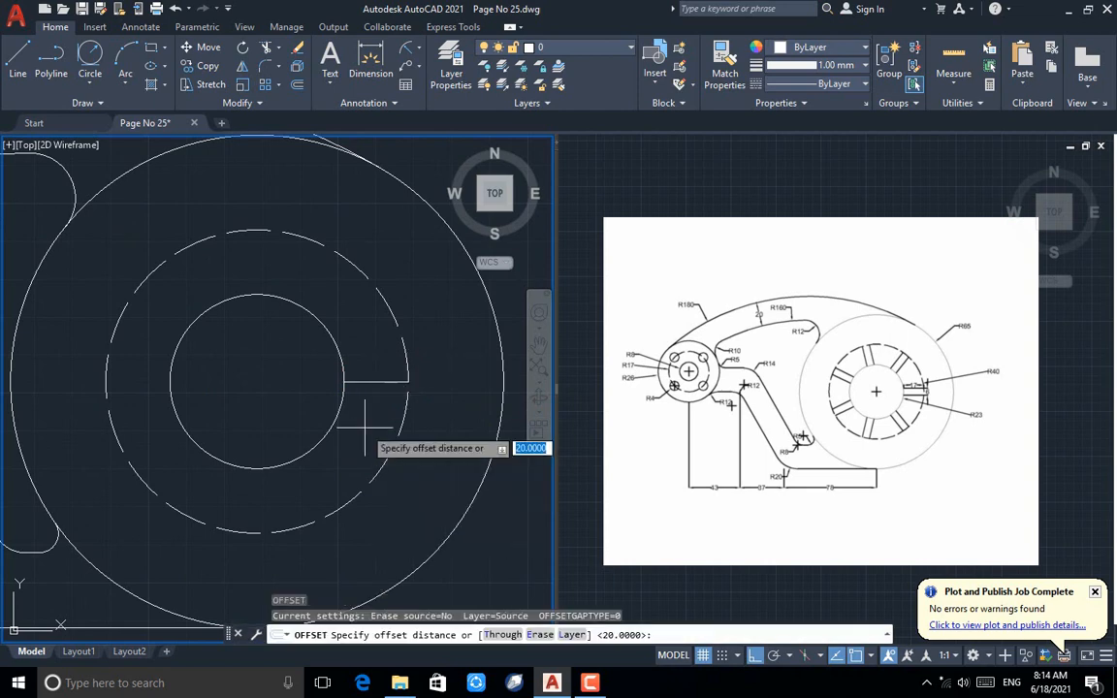
{"action": "key", "text": "Return"}
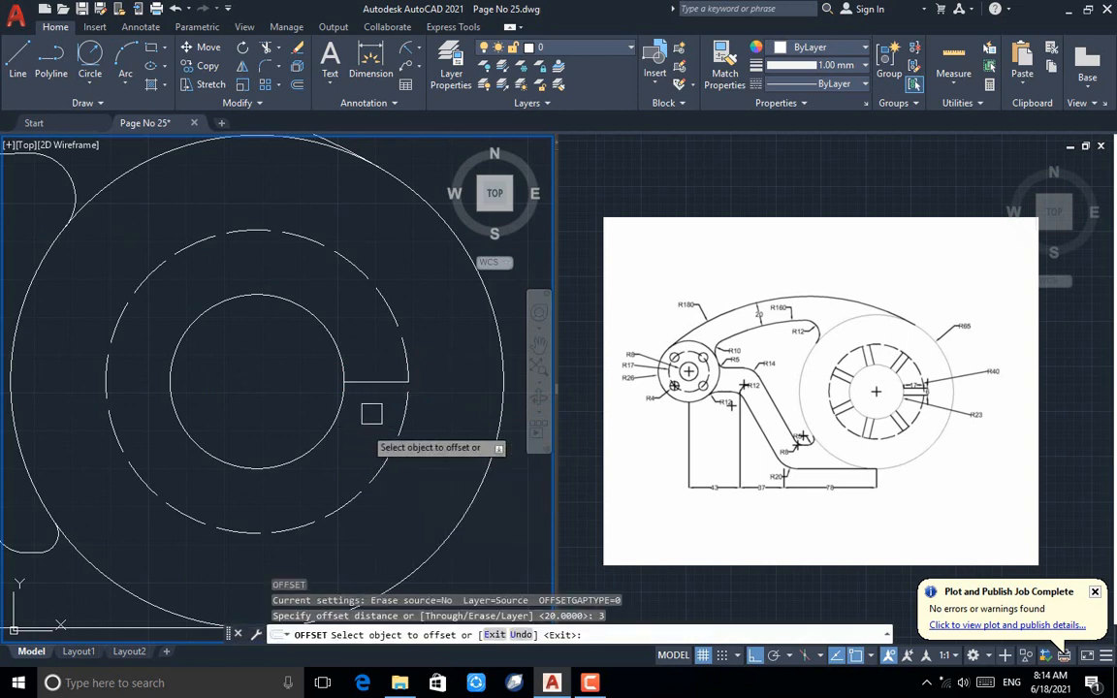
{"action": "left_click", "coordinate": [373, 381]}
{"action": "left_click", "coordinate": [368, 368]}
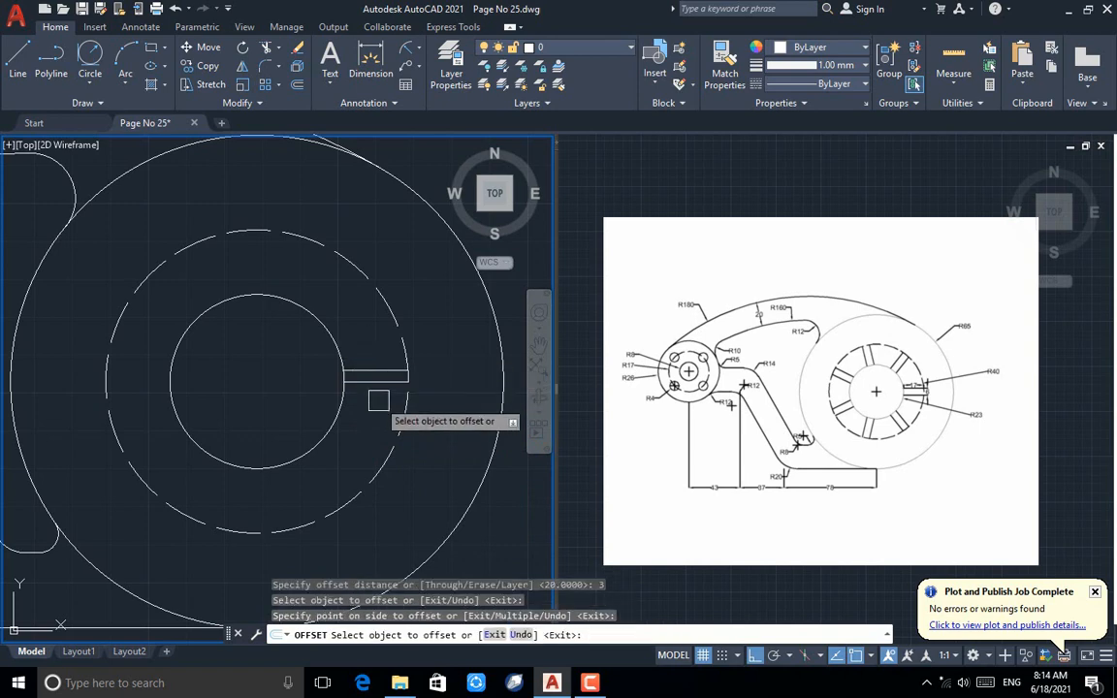
{"action": "left_click", "coordinate": [377, 383]}
{"action": "left_click", "coordinate": [372, 423]}
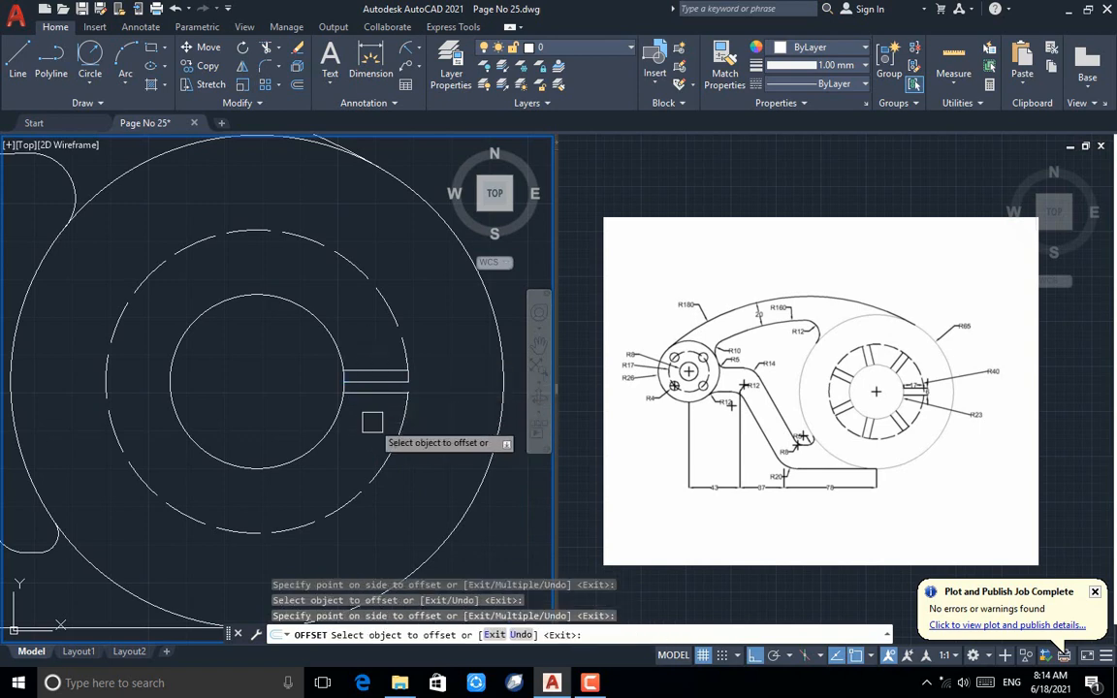
{"action": "key", "text": "Escape"}
{"action": "left_click", "coordinate": [376, 382]}
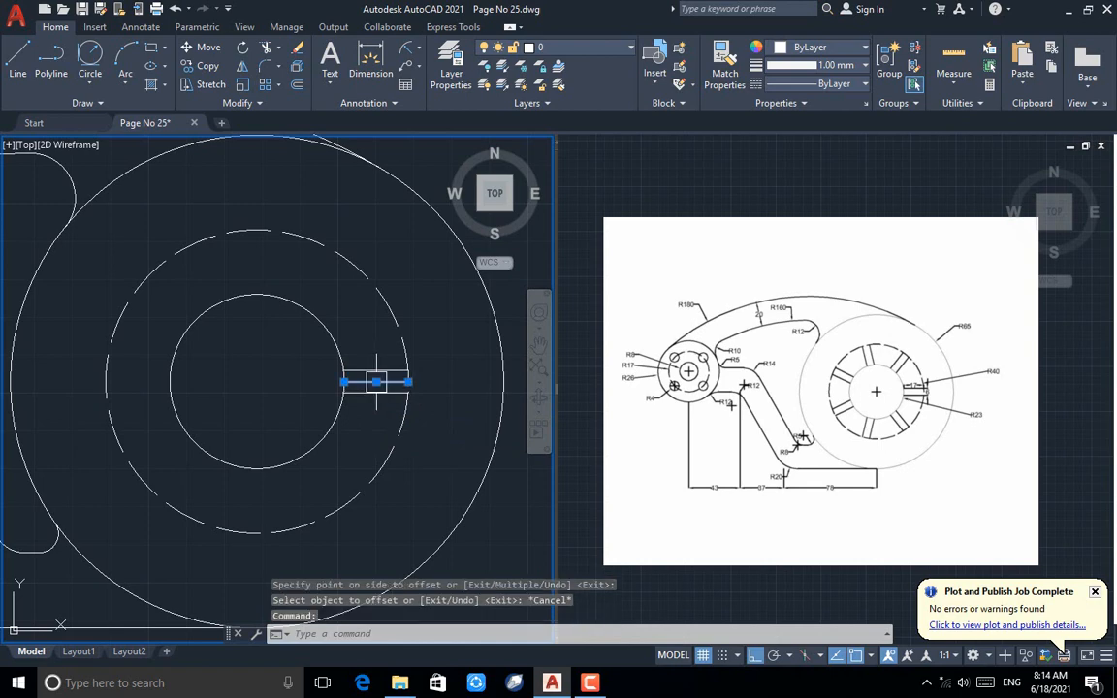
{"action": "key", "text": "Delete"}
Create a polar array of the two parallel spoke lines around the large hub's centre with 7 items over 360 degrees
{"action": "left_click", "coordinate": [380, 347]}
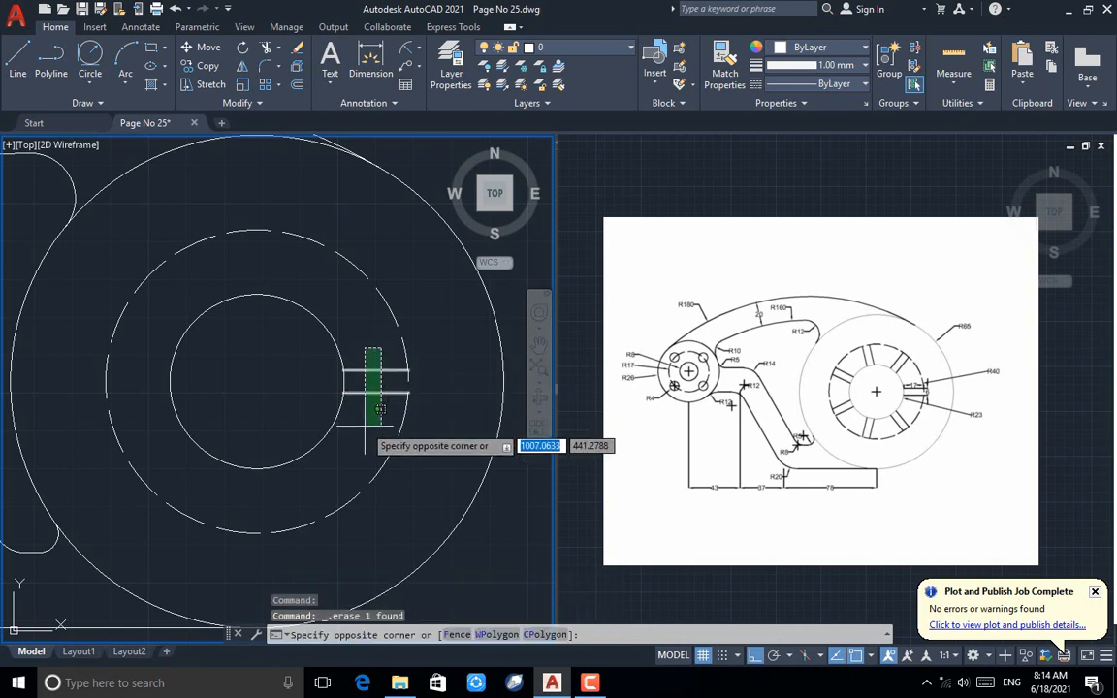
{"action": "left_click", "coordinate": [365, 426]}
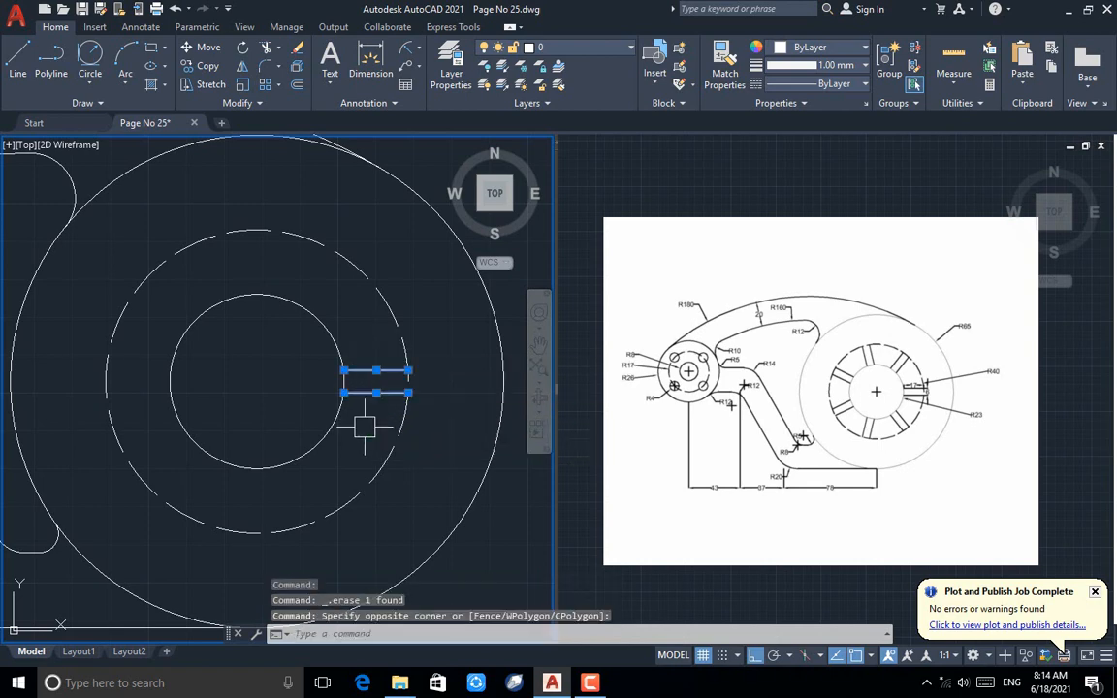
{"action": "left_click", "coordinate": [275, 84]}
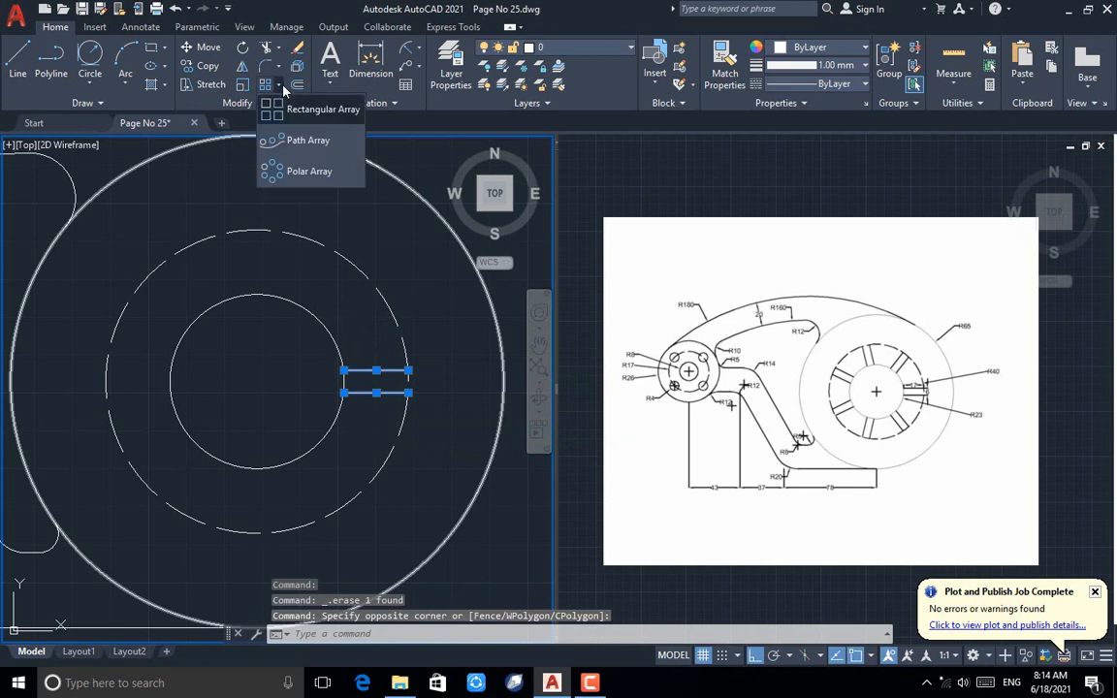
{"action": "left_click", "coordinate": [284, 174]}
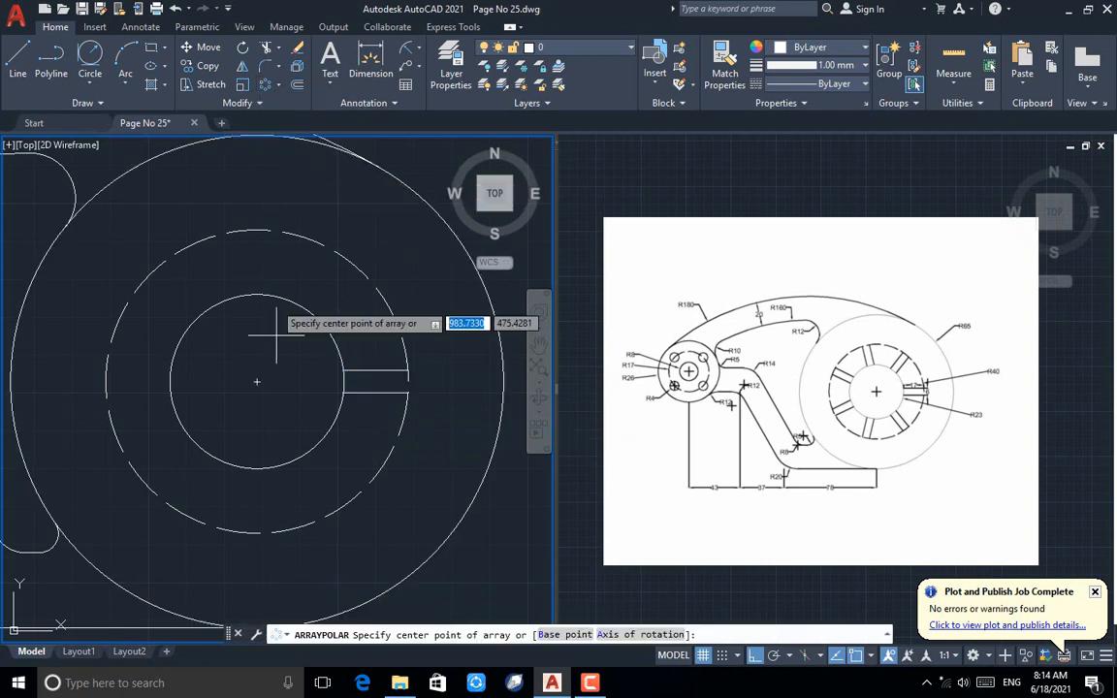
{"action": "left_click", "coordinate": [257, 382]}
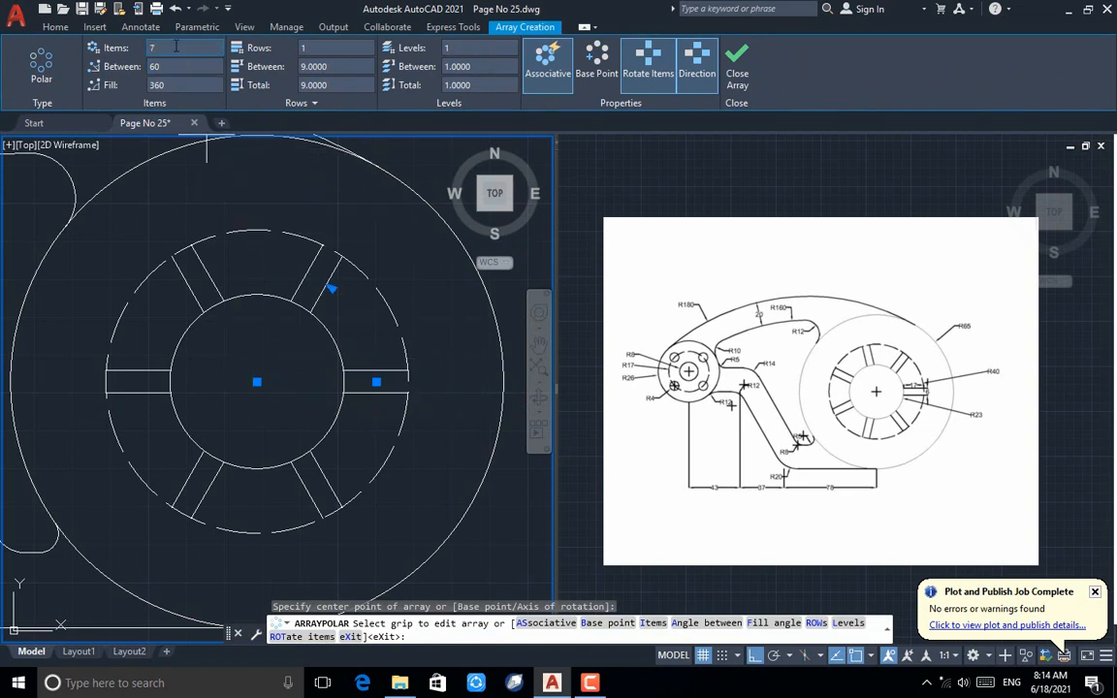
{"action": "key", "text": "Return"}
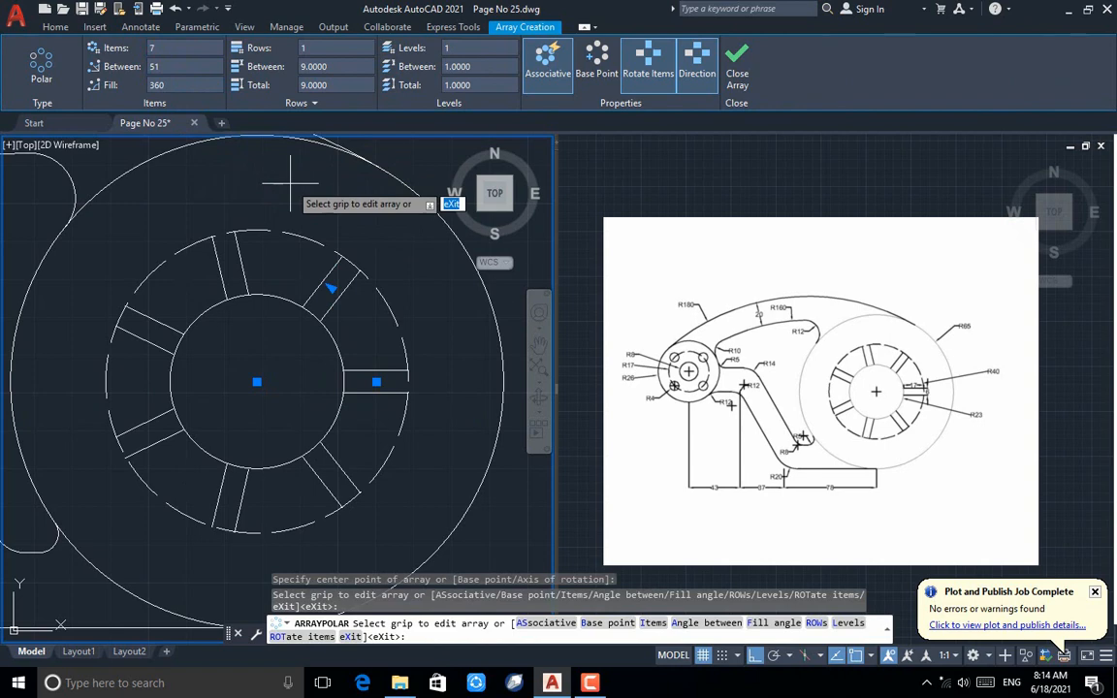
{"action": "key", "text": "Escape"}
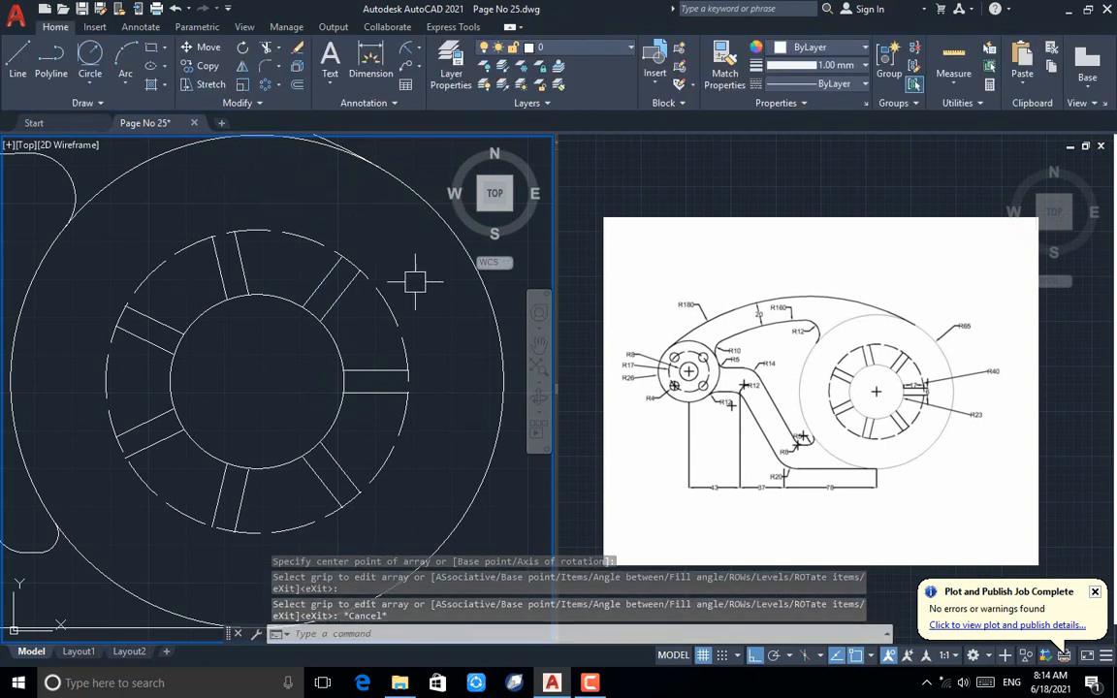
Draw a radius 4 circle centred on the right side of the small hub's dashed circle
{"action": "scroll", "coordinate": [395, 290], "scroll_direction": "down", "scroll_amount": 2}
{"action": "scroll", "coordinate": [394, 291], "scroll_direction": "down", "scroll_amount": 2}
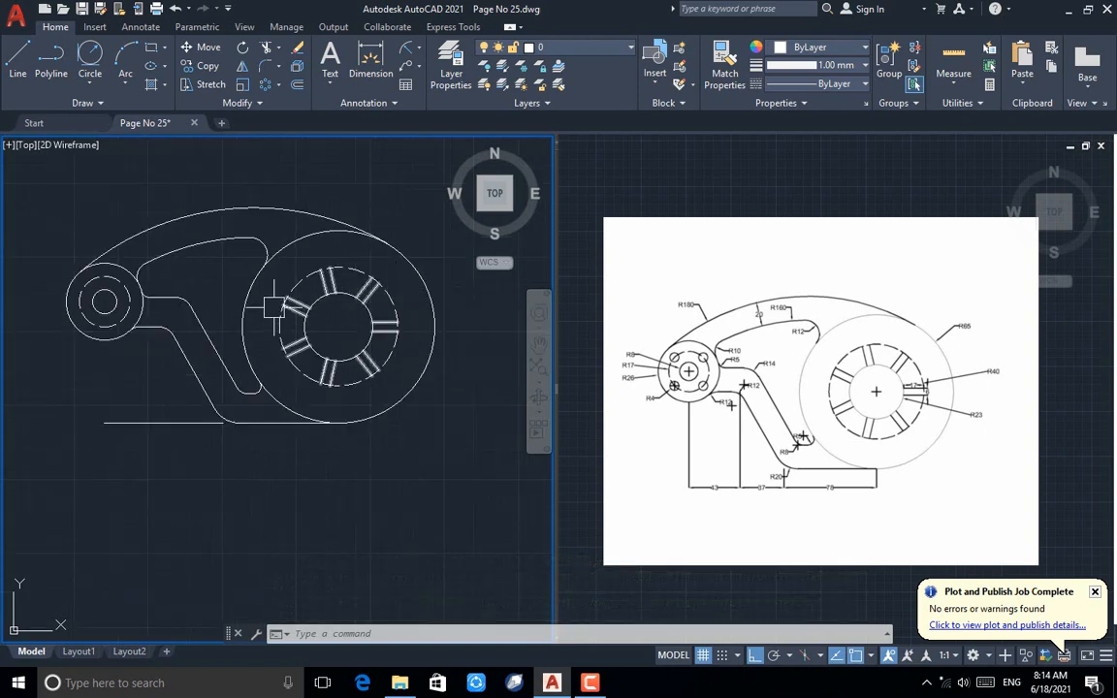
{"action": "scroll", "coordinate": [102, 258], "scroll_direction": "up", "scroll_amount": 3}
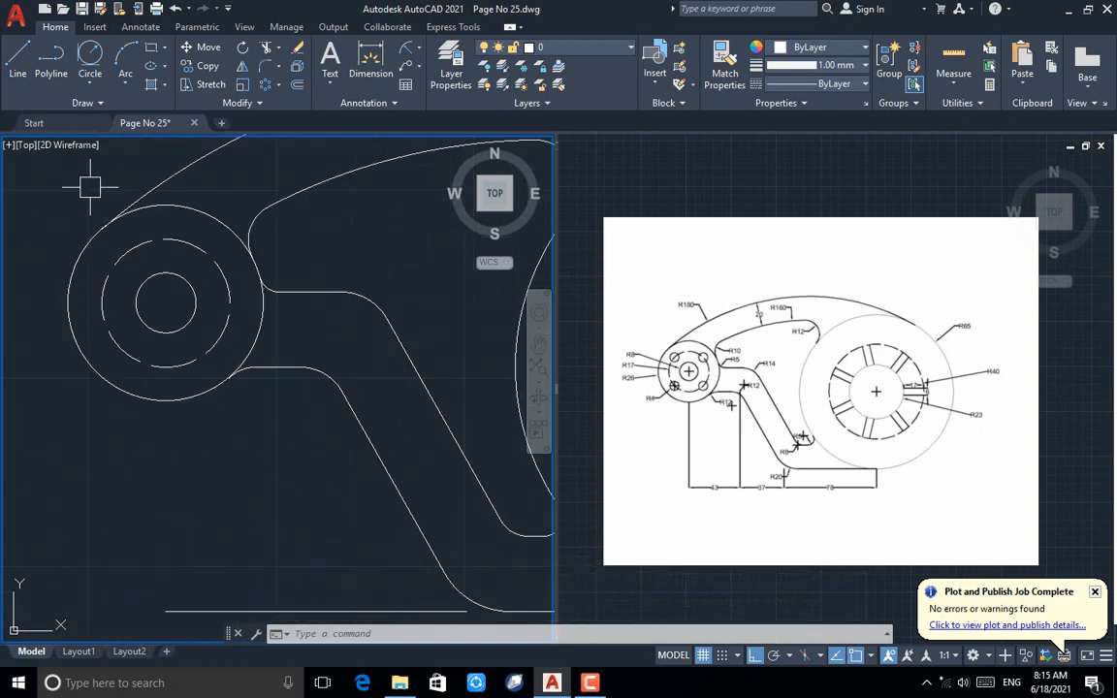
{"action": "key", "text": "Return"}
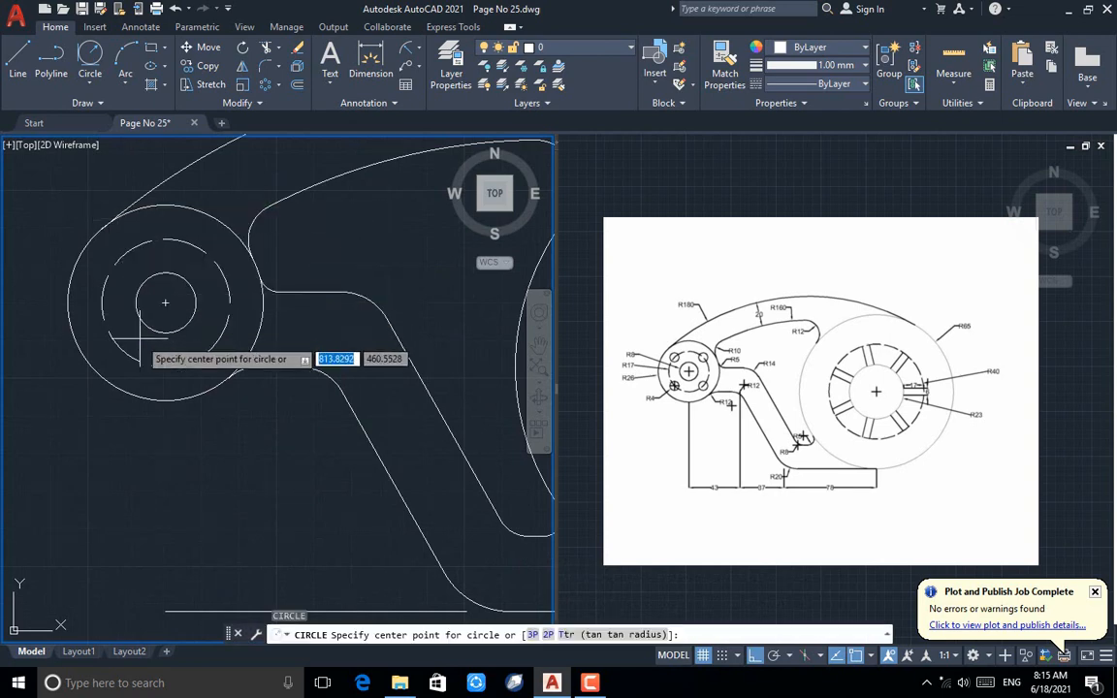
{"action": "left_click", "coordinate": [229, 308]}
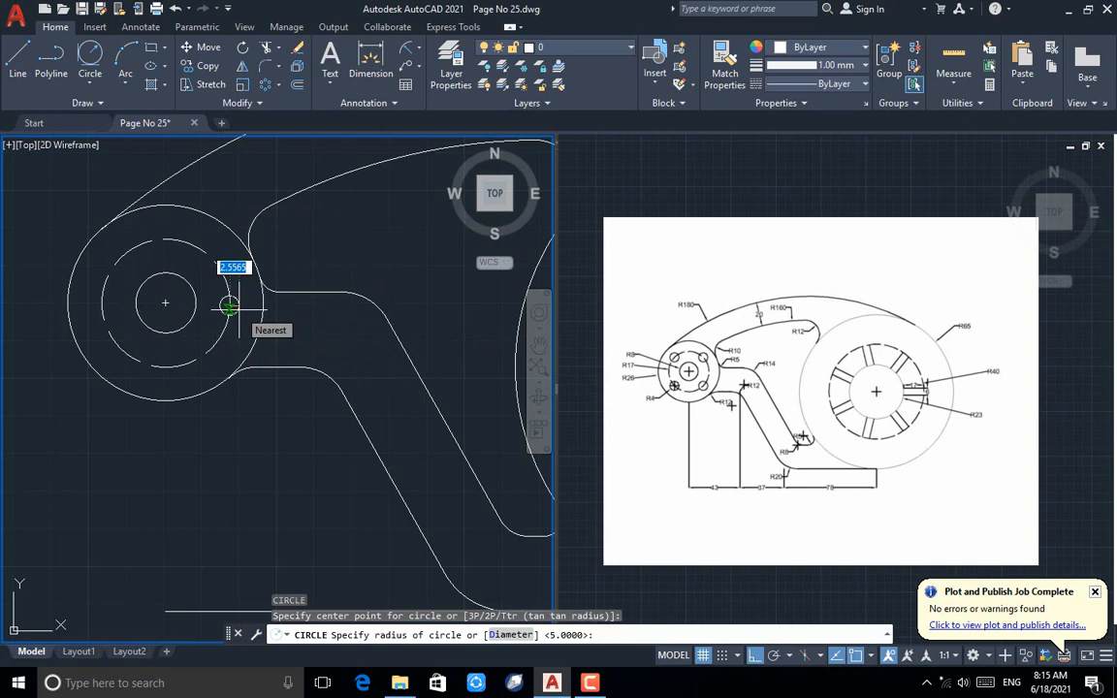
{"action": "key", "text": "Return"}
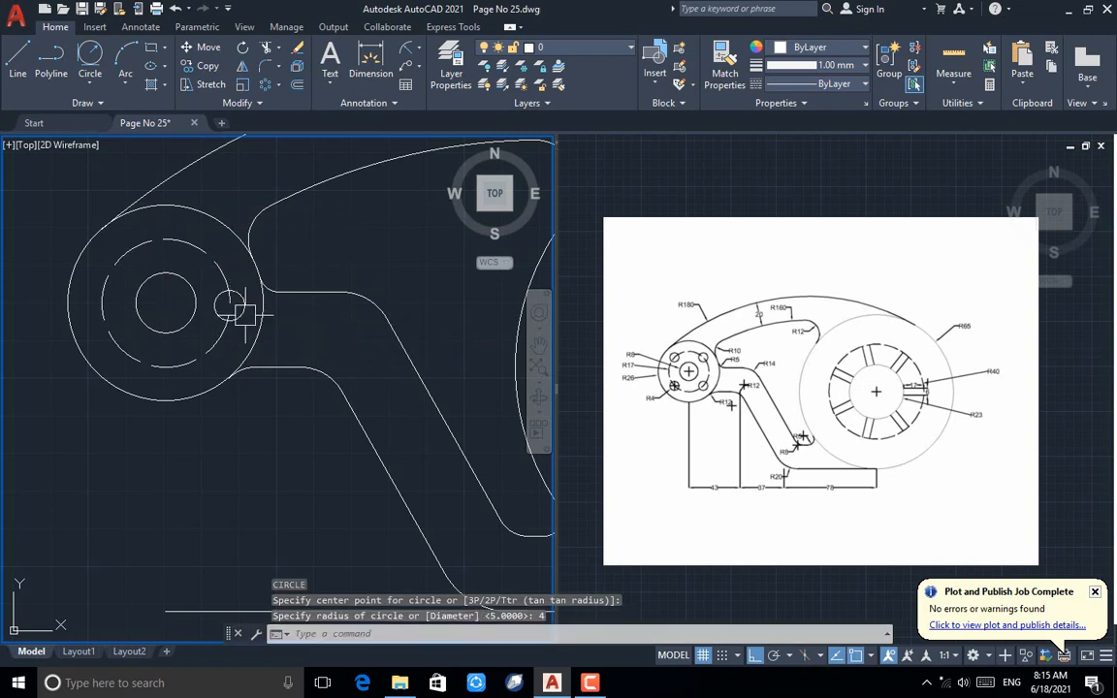
Create a polar array of the radius 4 circle around the small hub's centre with 4 items over 360 degrees
{"action": "left_click", "coordinate": [244, 312]}
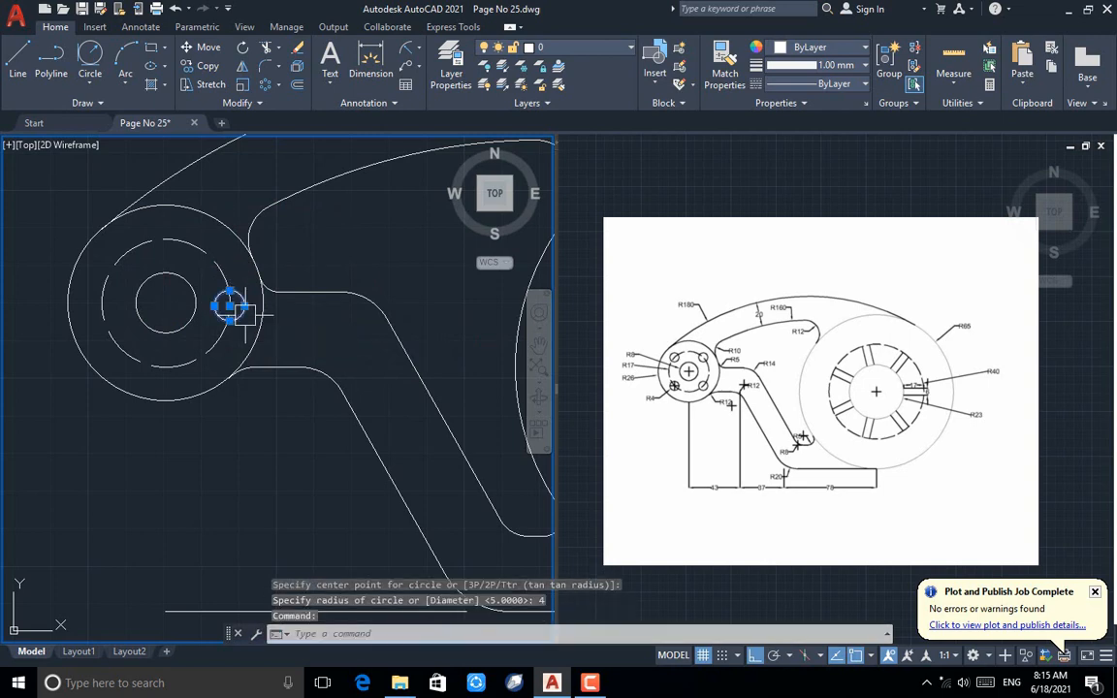
{"action": "left_click", "coordinate": [279, 84]}
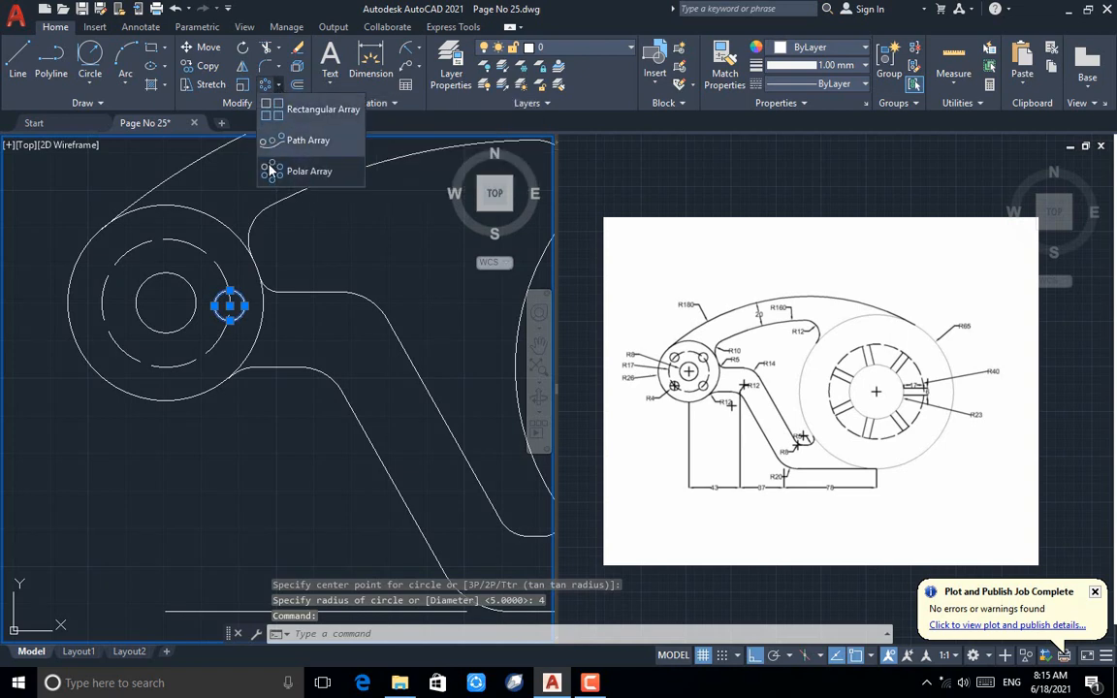
{"action": "left_click", "coordinate": [273, 171]}
{"action": "left_click", "coordinate": [165, 304]}
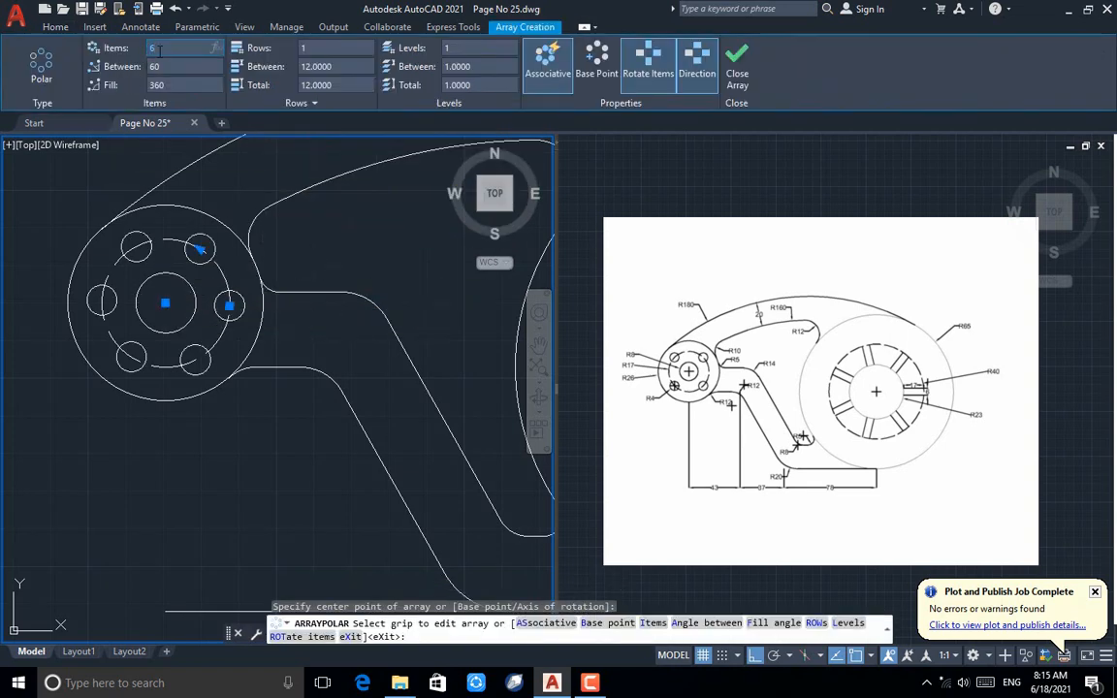
{"action": "left_click", "coordinate": [160, 49]}
{"action": "type", "text": "4"}
{"action": "key", "text": "Return"}
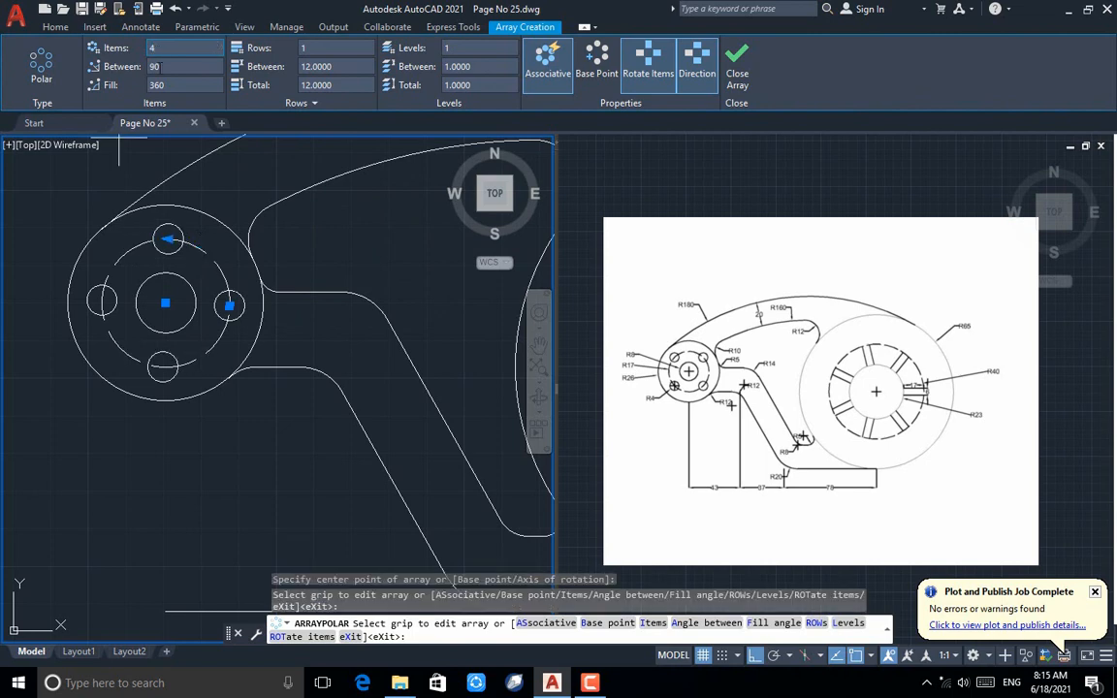
{"action": "key", "text": "Escape"}
{"action": "key", "text": "Escape"}
Rotate the array of four small circles by 45 degrees about the small hub's centre
{"action": "left_click", "coordinate": [243, 47]}
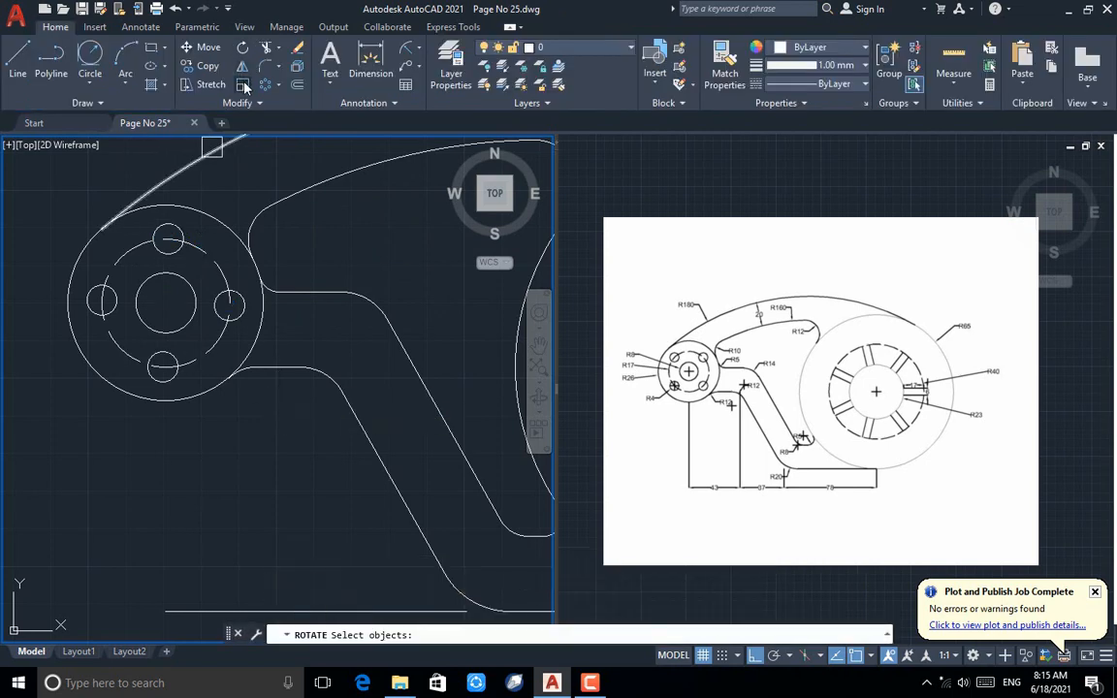
{"action": "left_click", "coordinate": [230, 302]}
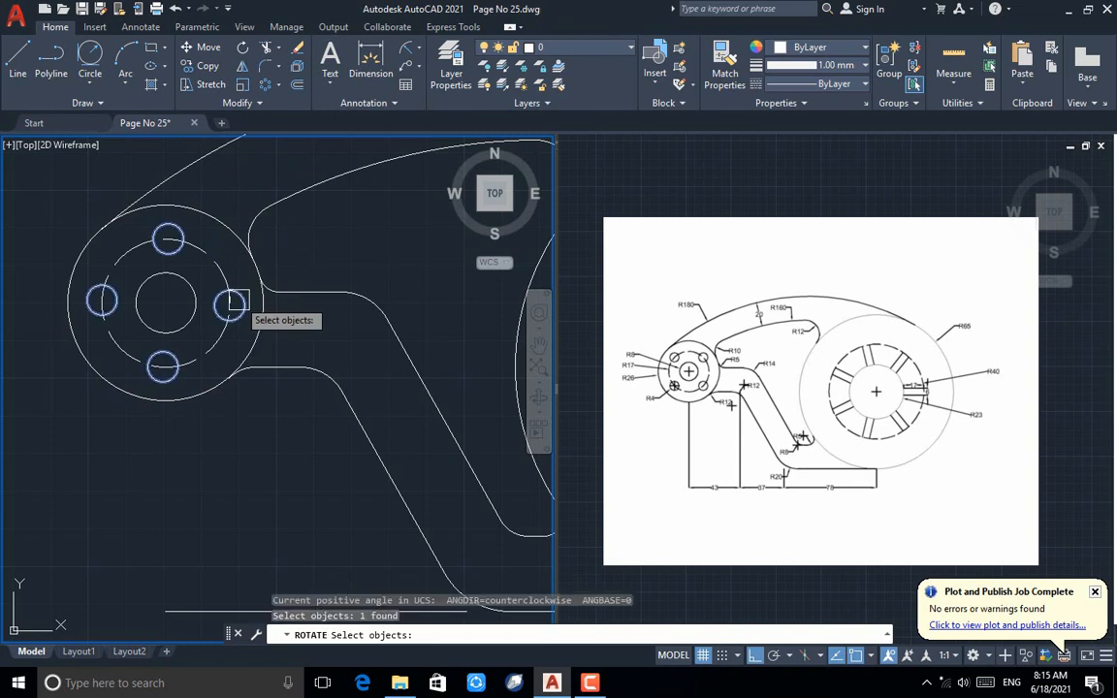
{"action": "key", "text": "Return"}
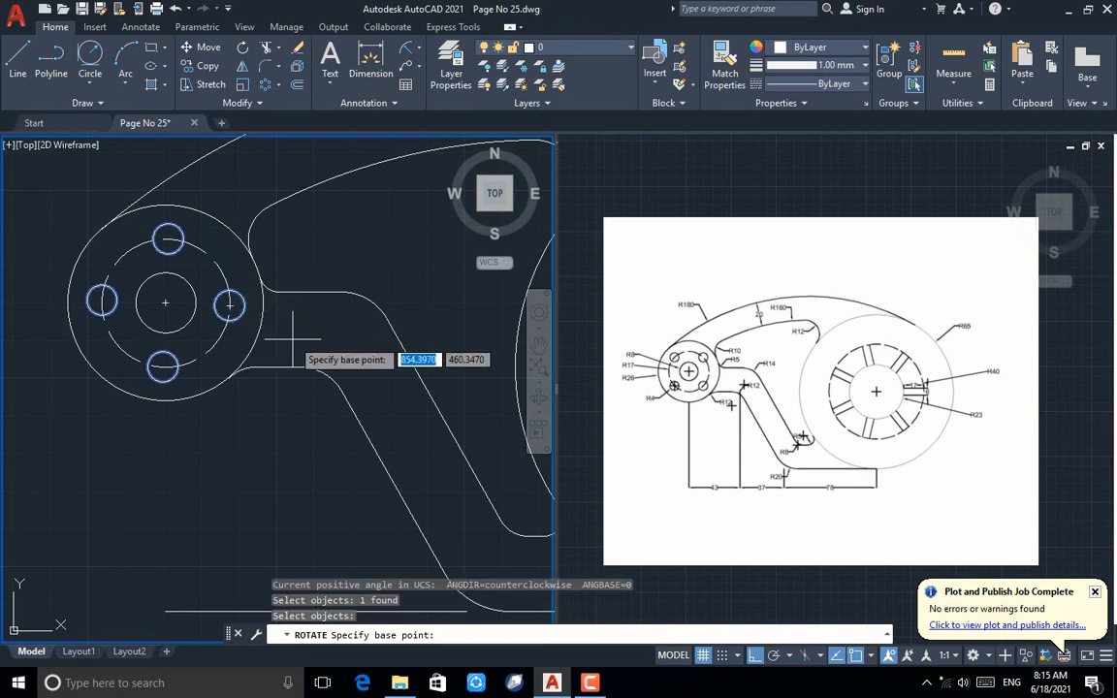
{"action": "left_click", "coordinate": [165, 303]}
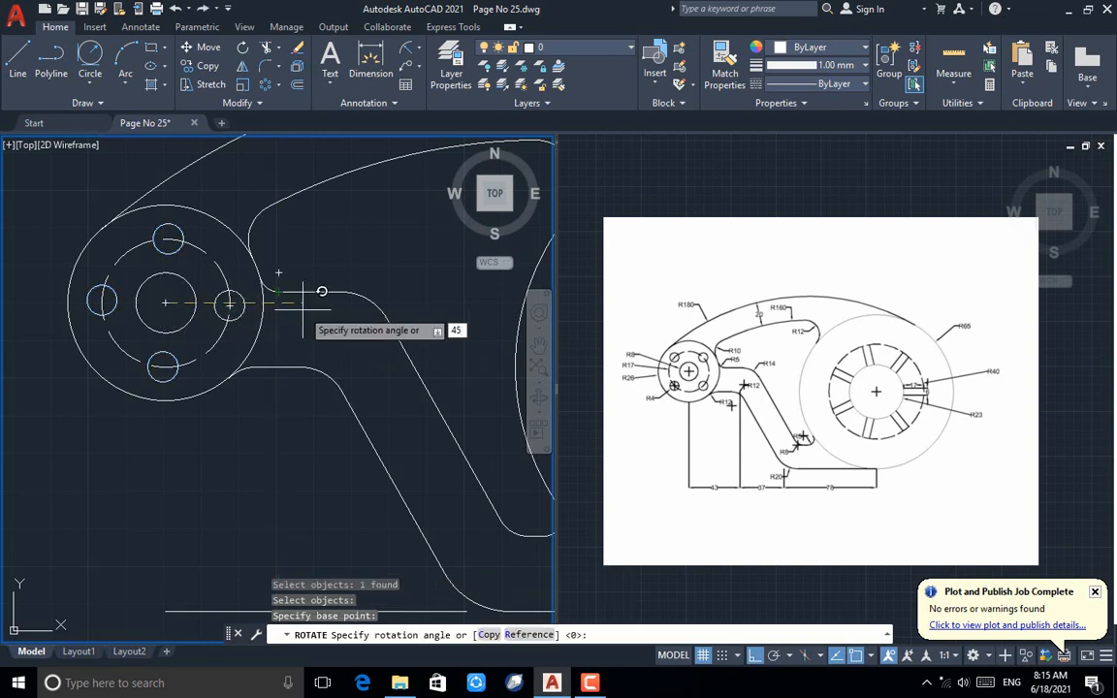
{"action": "type", "text": "45"}
{"action": "key", "text": "Return"}
{"action": "scroll", "coordinate": [112, 274], "scroll_direction": "up", "scroll_amount": 2}
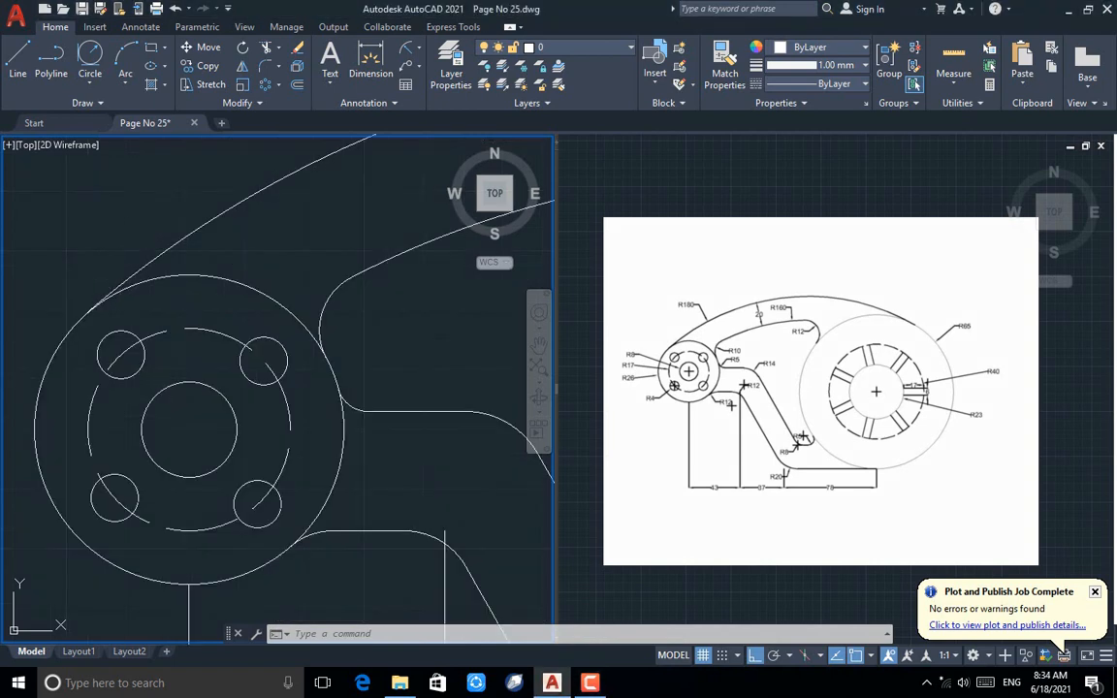
Add a horizontal linear dimension below the base line from the large hub's lowest point to the corner at the sloped arm's foot
{"action": "scroll", "coordinate": [67, 172], "scroll_direction": "down", "scroll_amount": 2}
{"action": "type", "text": "dim"}
{"action": "key", "text": "Return"}
{"action": "scroll", "coordinate": [126, 198], "scroll_direction": "down", "scroll_amount": 3}
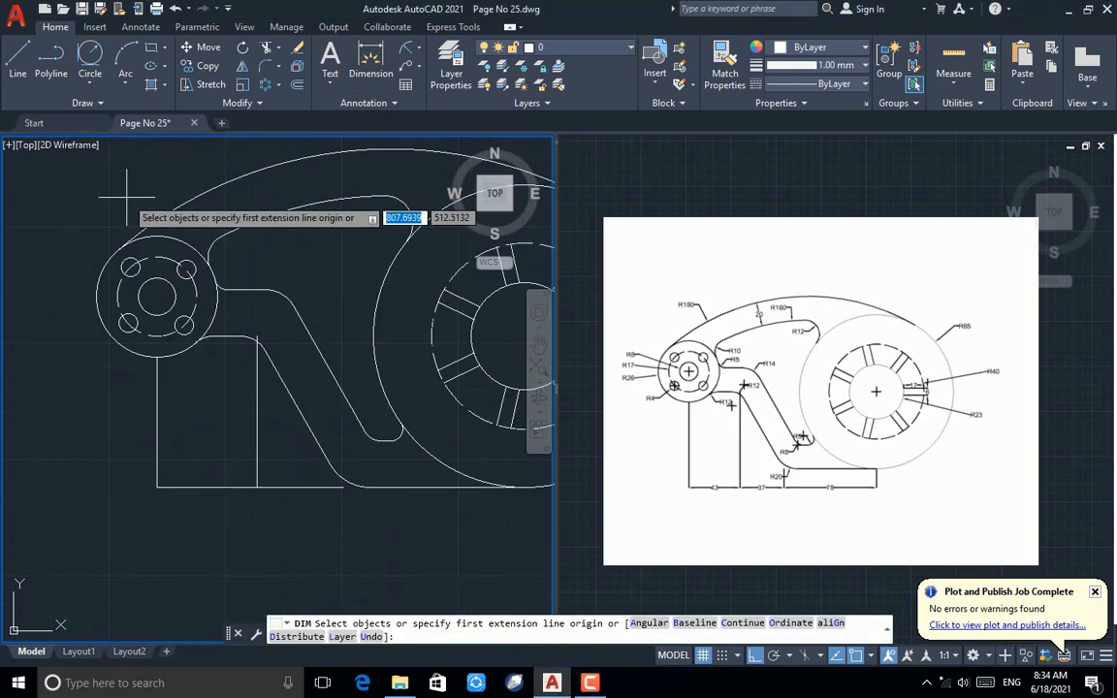
{"action": "scroll", "coordinate": [68, 224], "scroll_direction": "down", "scroll_amount": 3}
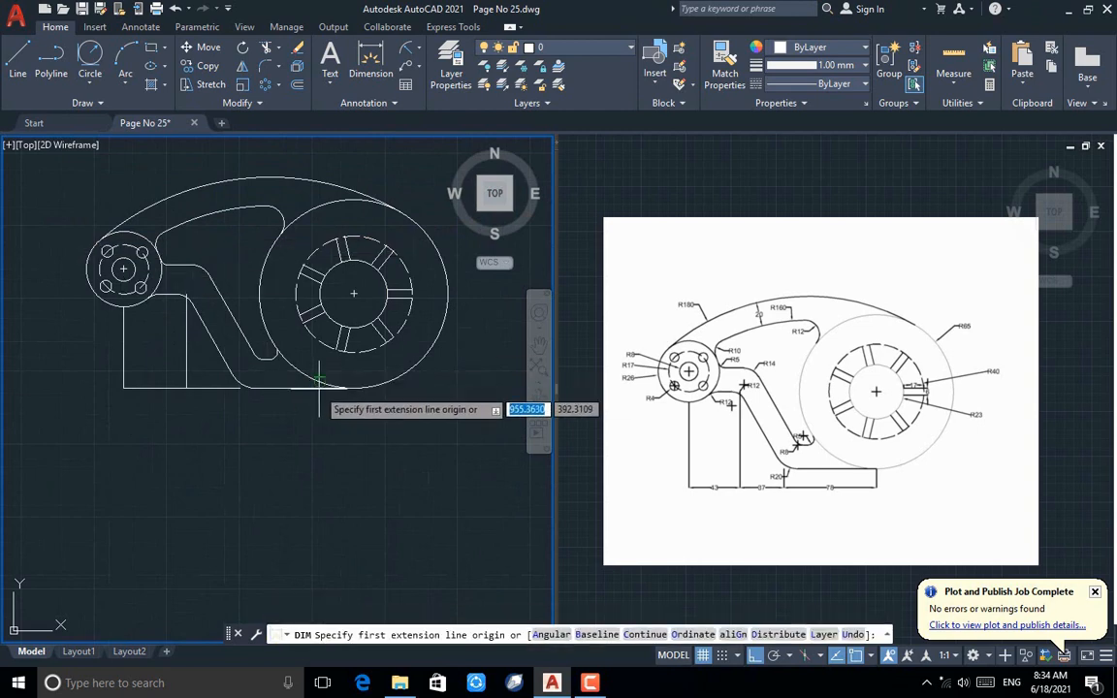
{"action": "scroll", "coordinate": [319, 386], "scroll_direction": "up", "scroll_amount": 4}
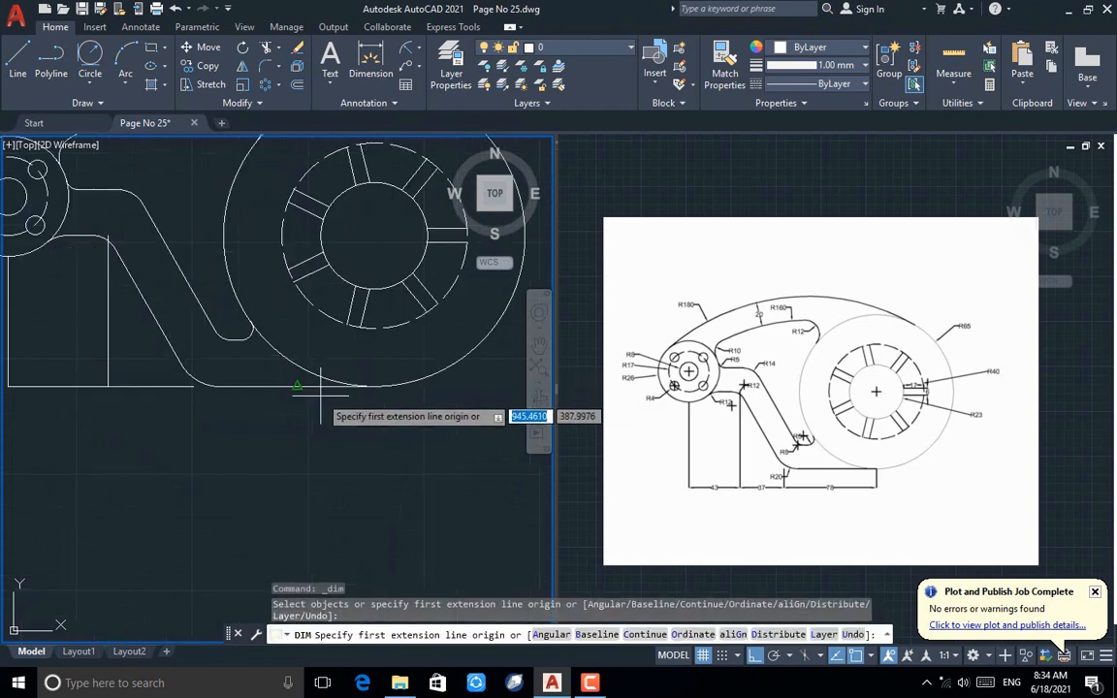
{"action": "left_click", "coordinate": [406, 382]}
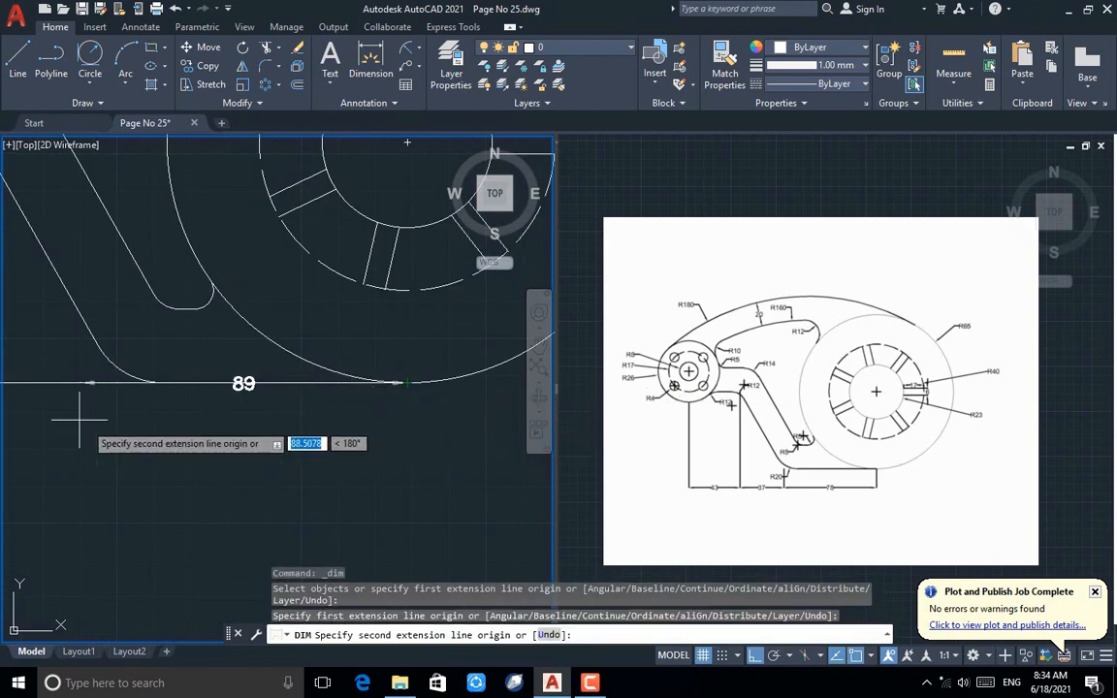
{"action": "left_click", "coordinate": [118, 382]}
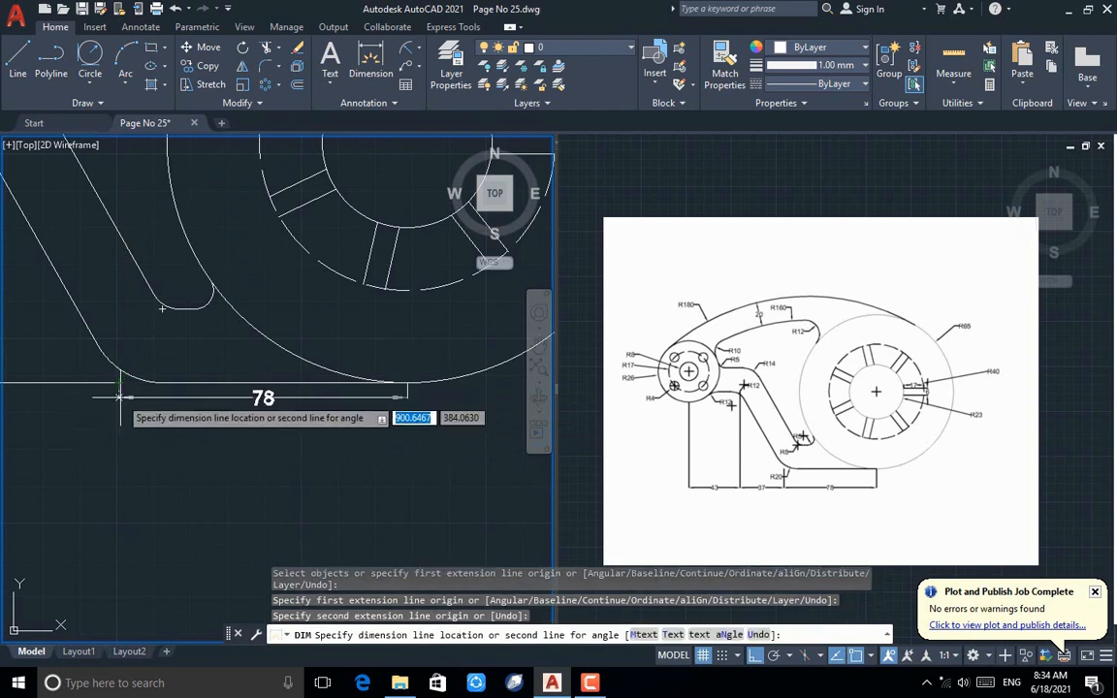
{"action": "left_click", "coordinate": [126, 419]}
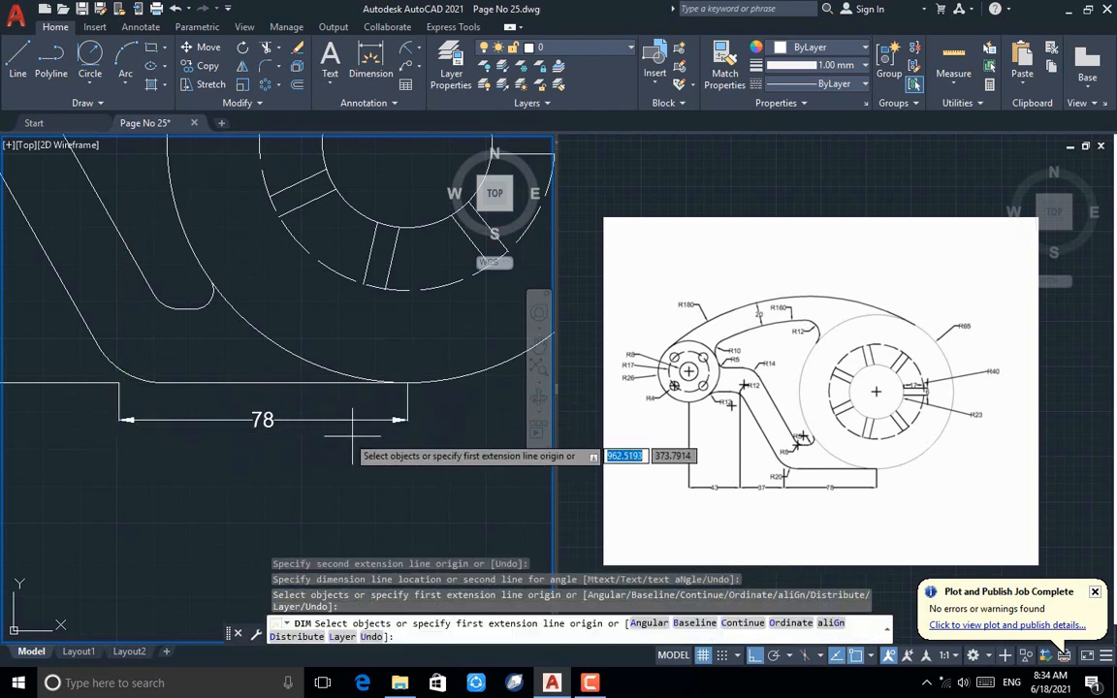
Dimension the horizontal distance from the middle vertical line to the corner at the sloped arm's foot, in line with the existing dimension
{"action": "scroll", "coordinate": [344, 444], "scroll_direction": "down", "scroll_amount": 5}
{"action": "scroll", "coordinate": [188, 416], "scroll_direction": "up", "scroll_amount": 2}
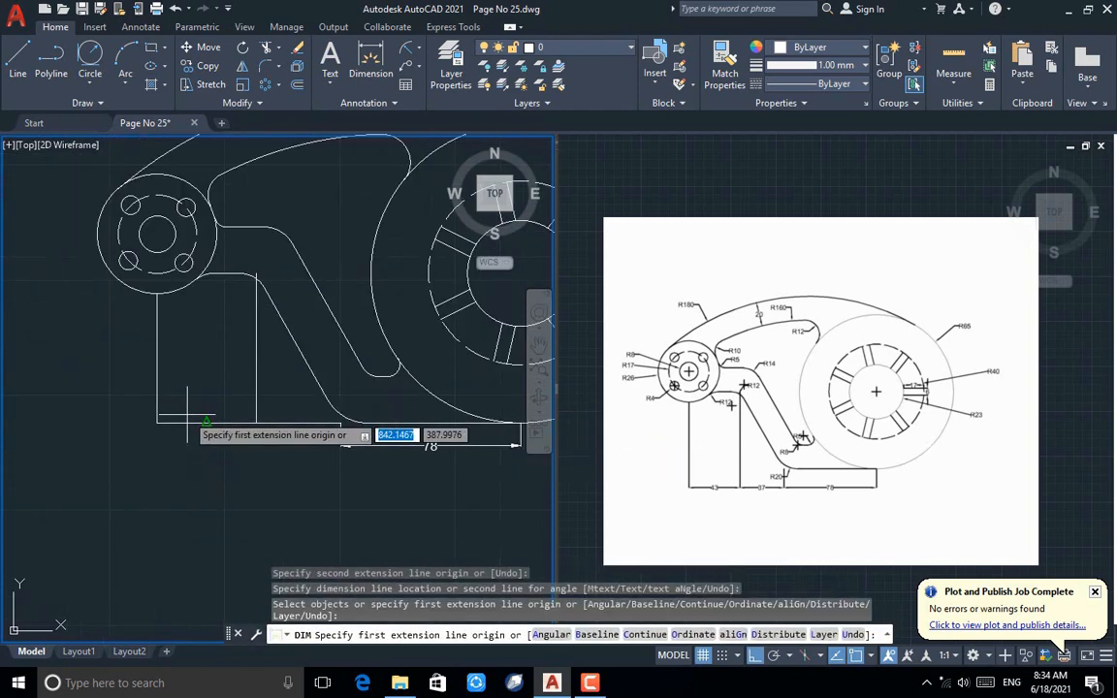
{"action": "left_click", "coordinate": [256, 422]}
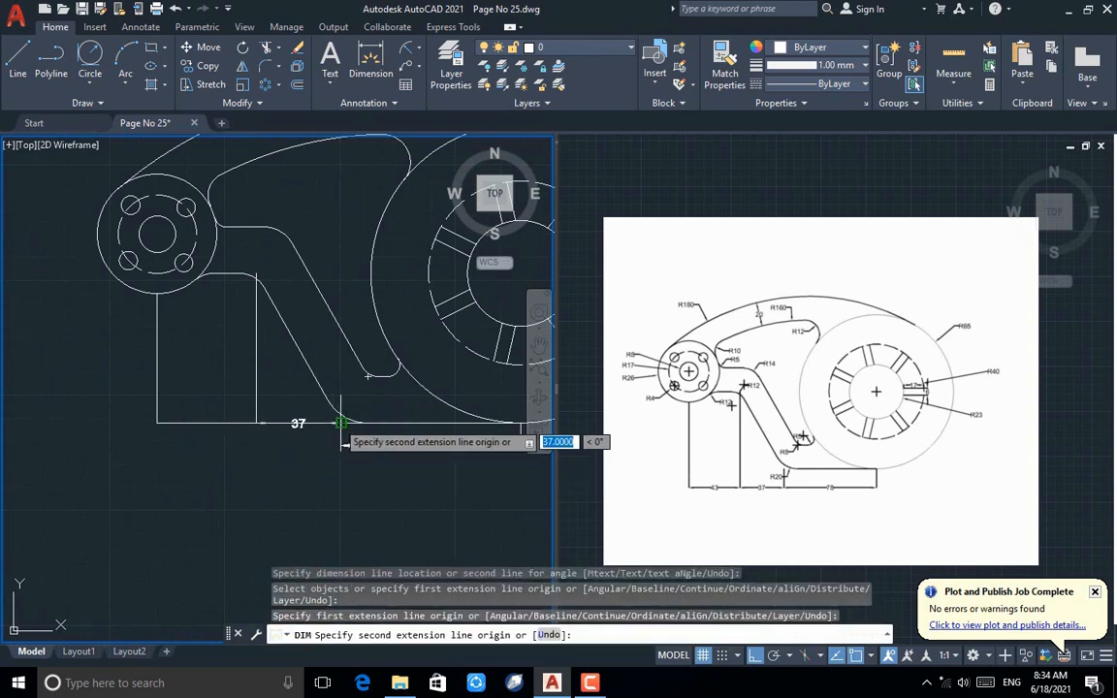
{"action": "left_click", "coordinate": [340, 424]}
{"action": "left_click", "coordinate": [340, 443]}
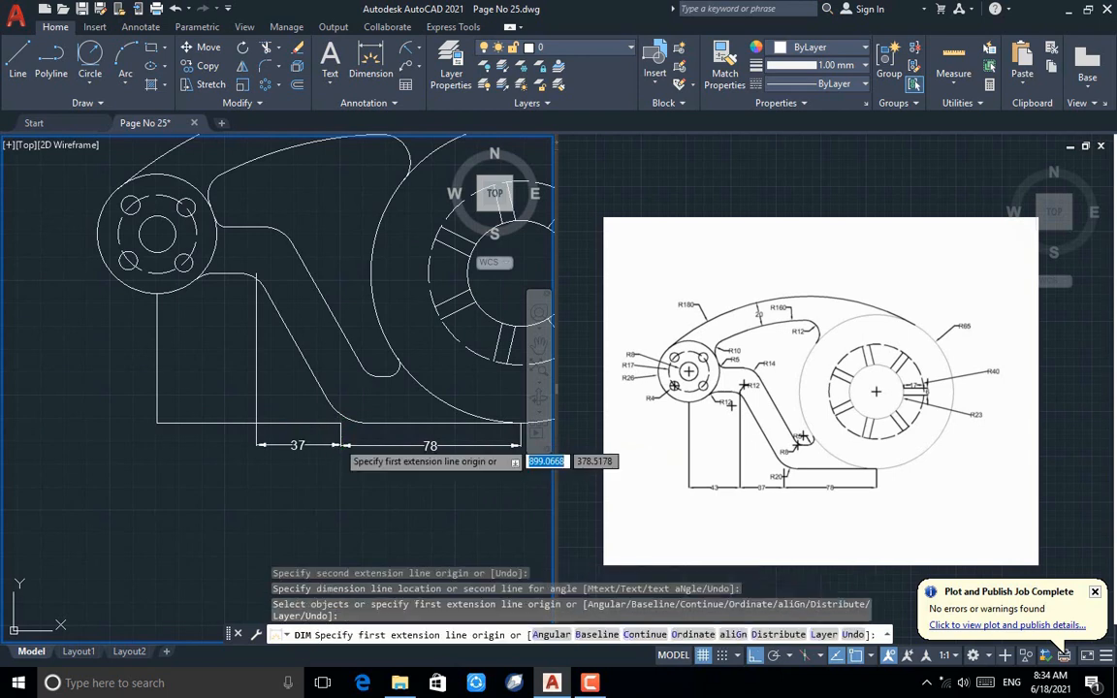
Dimension the horizontal distance between the middle vertical line and the small hub's vertical centre line, aligned with the neighbouring dimension
{"action": "scroll", "coordinate": [221, 442], "scroll_direction": "up", "scroll_amount": 3}
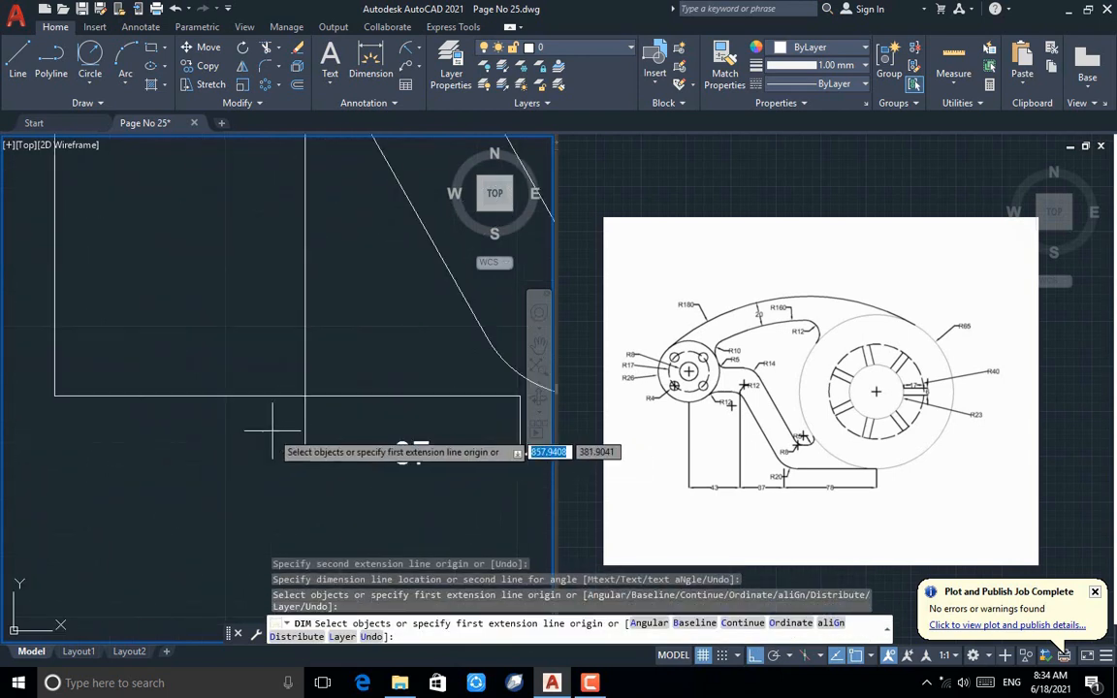
{"action": "key", "text": "Return"}
{"action": "left_click", "coordinate": [305, 396]}
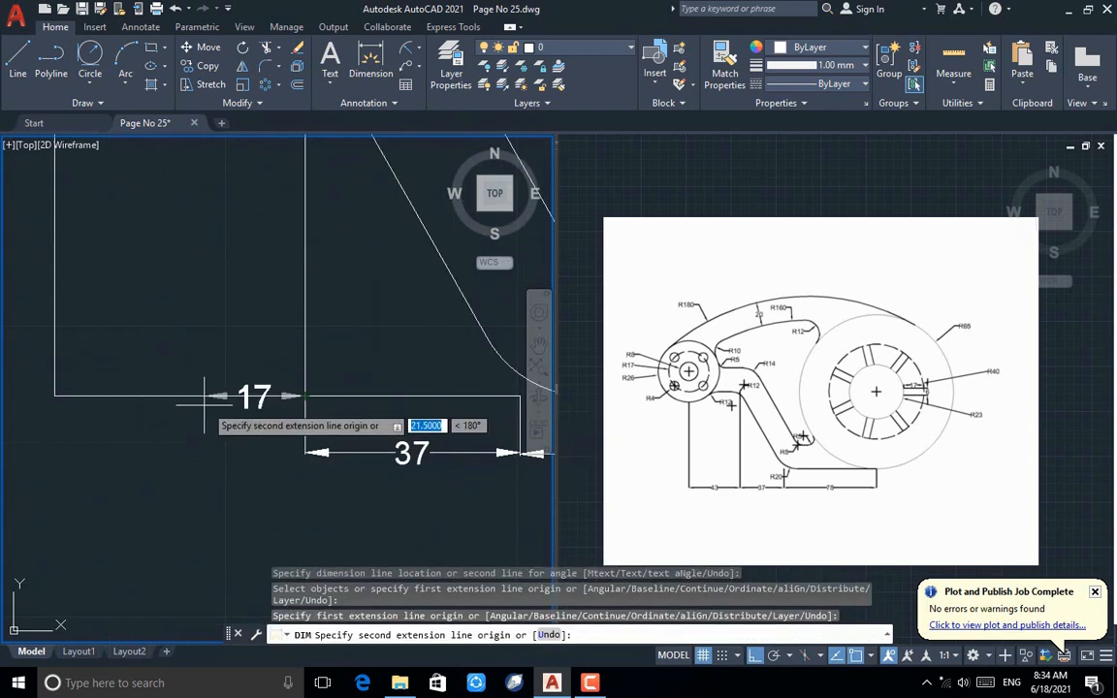
{"action": "left_click", "coordinate": [55, 395]}
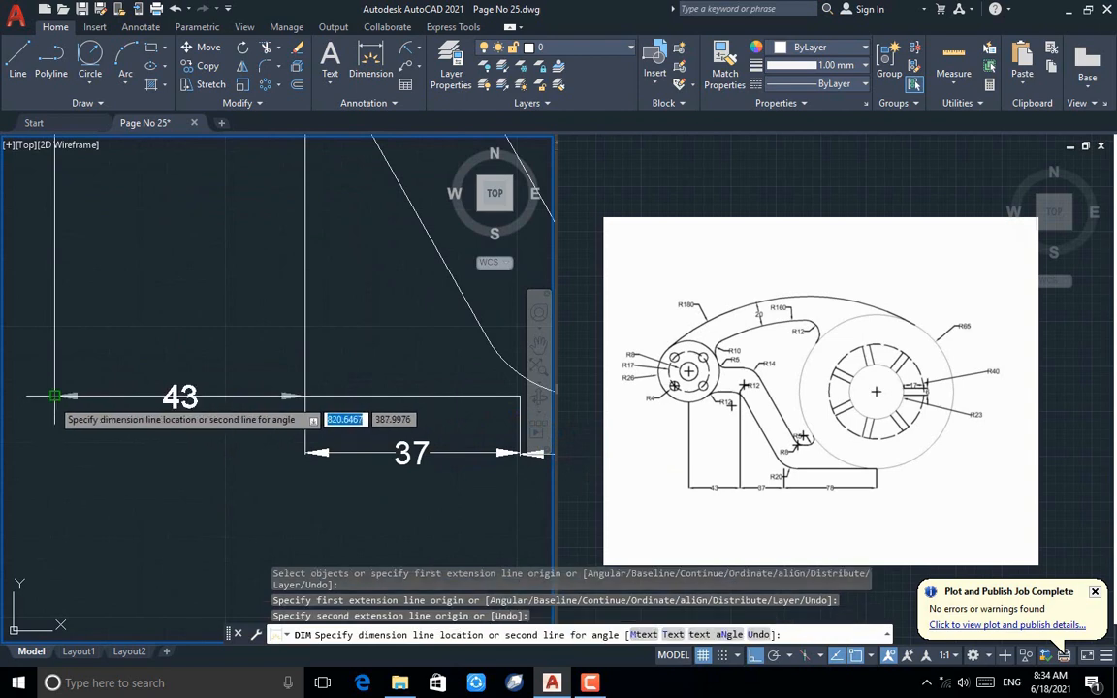
{"action": "left_click", "coordinate": [55, 451]}
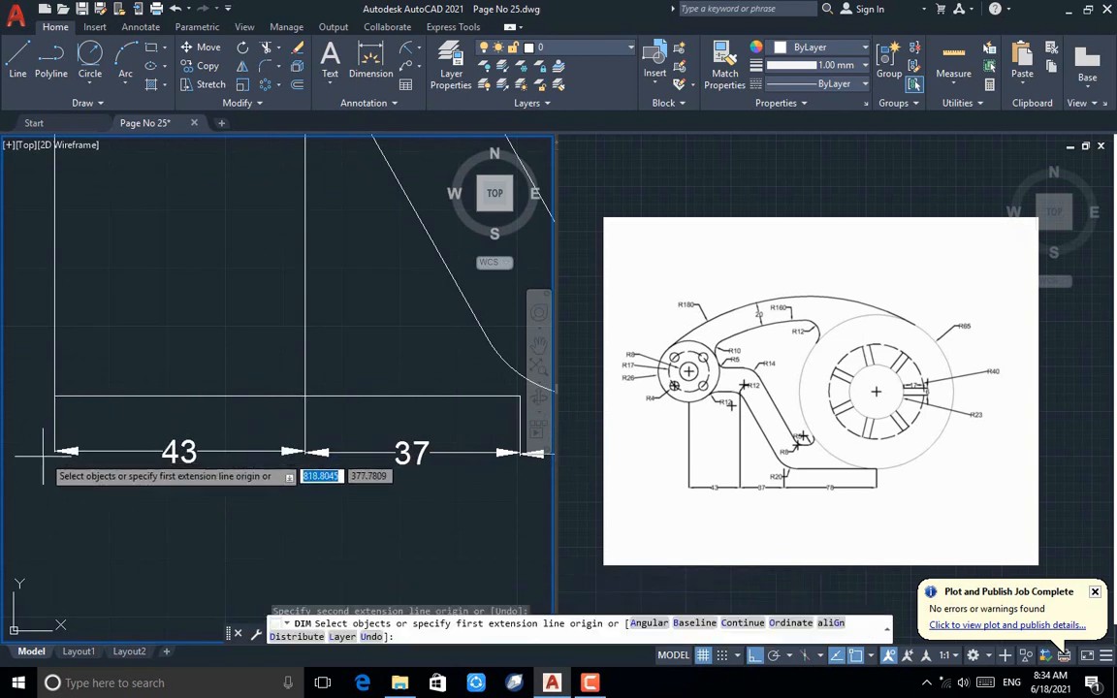
Dimension the length of the upper line of the large hub's horizontal spoke, placing the dimension just above it
{"action": "scroll", "coordinate": [44, 475], "scroll_direction": "down", "scroll_amount": 4}
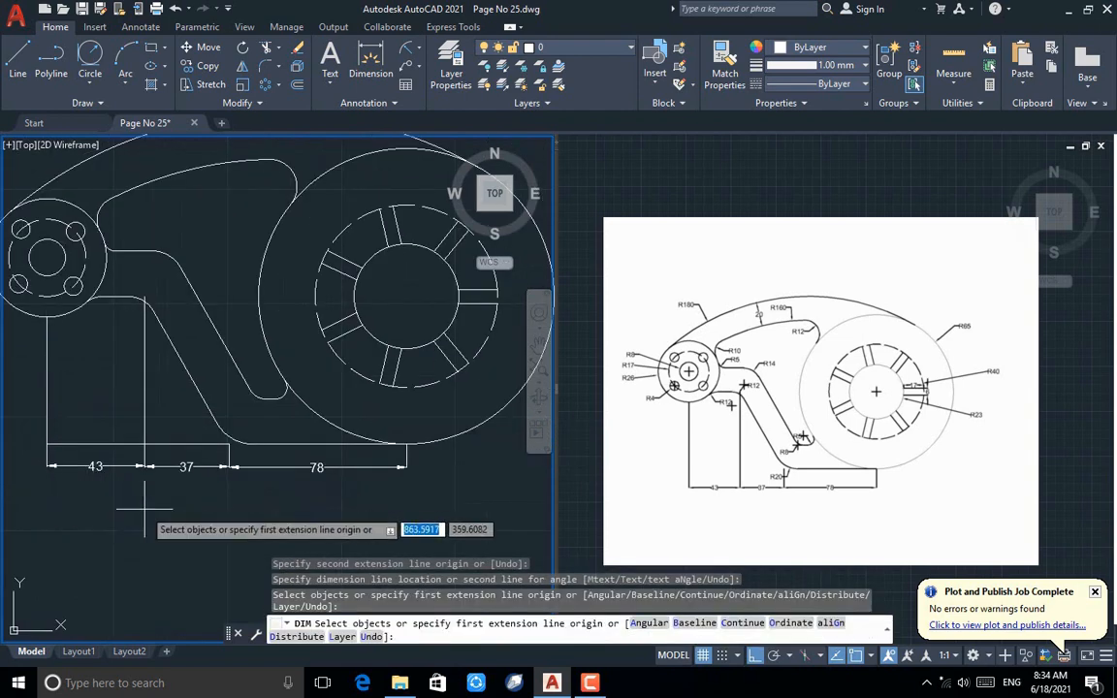
{"action": "scroll", "coordinate": [144, 490], "scroll_direction": "down", "scroll_amount": 3}
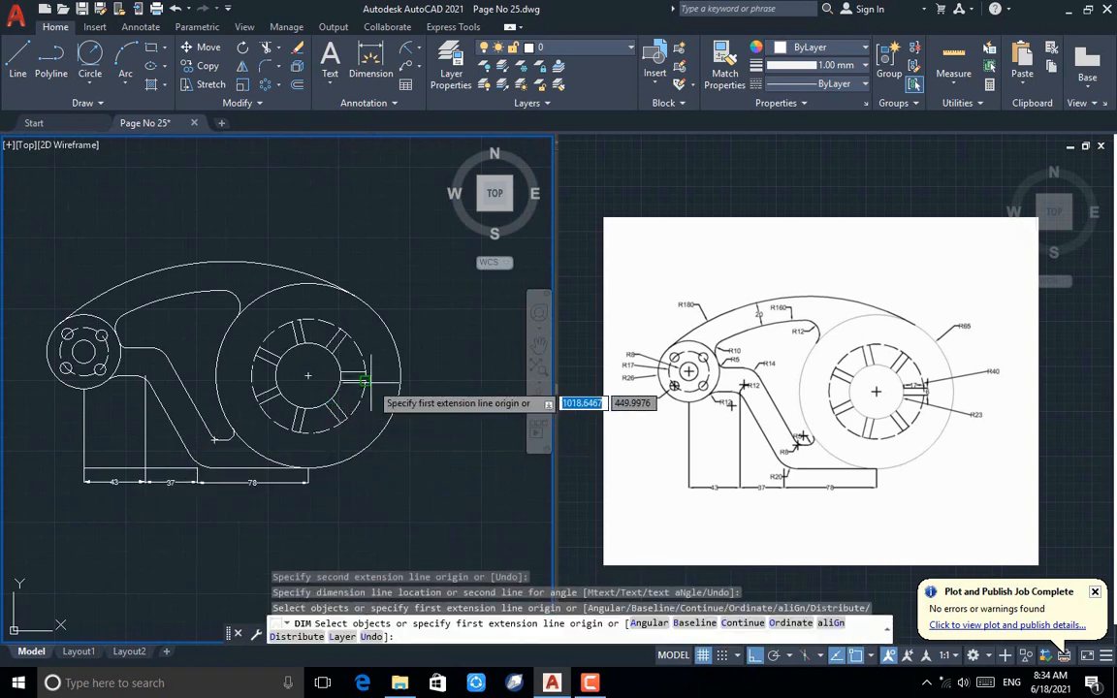
{"action": "scroll", "coordinate": [366, 387], "scroll_direction": "up", "scroll_amount": 6}
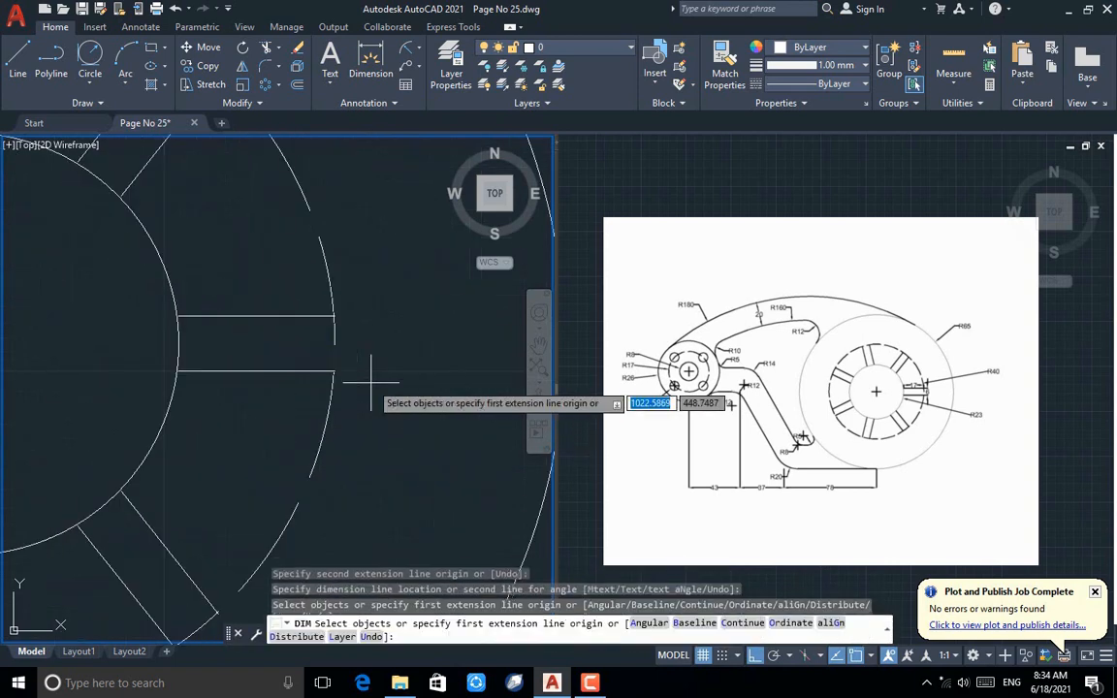
{"action": "left_click", "coordinate": [178, 316]}
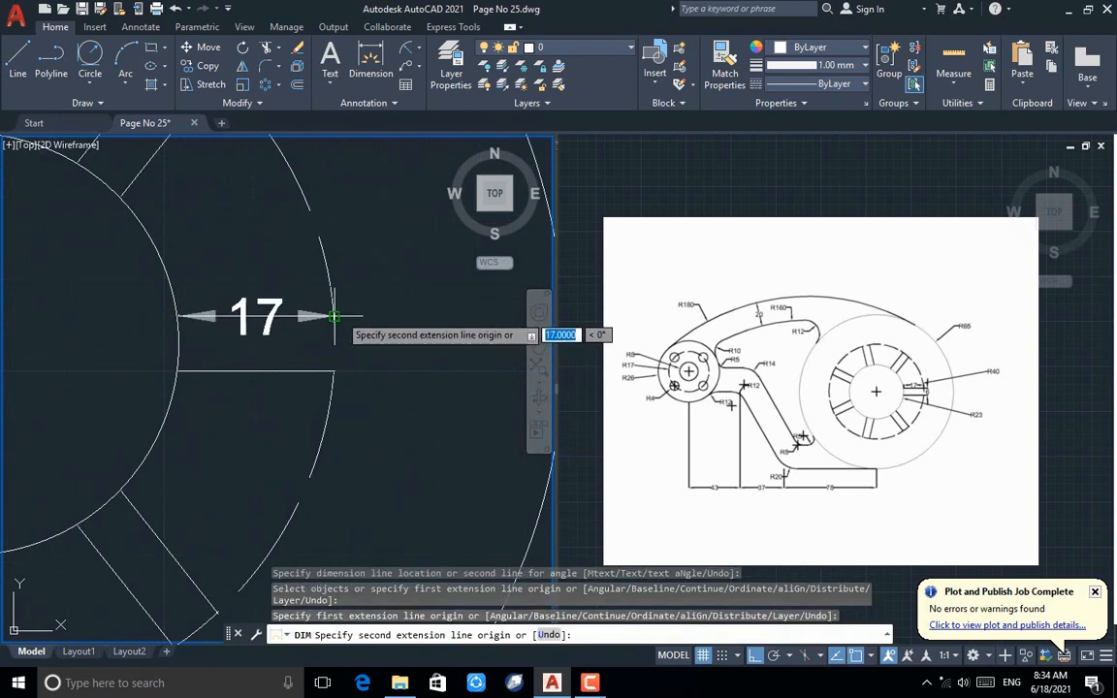
{"action": "left_click", "coordinate": [334, 316]}
{"action": "left_click", "coordinate": [334, 288]}
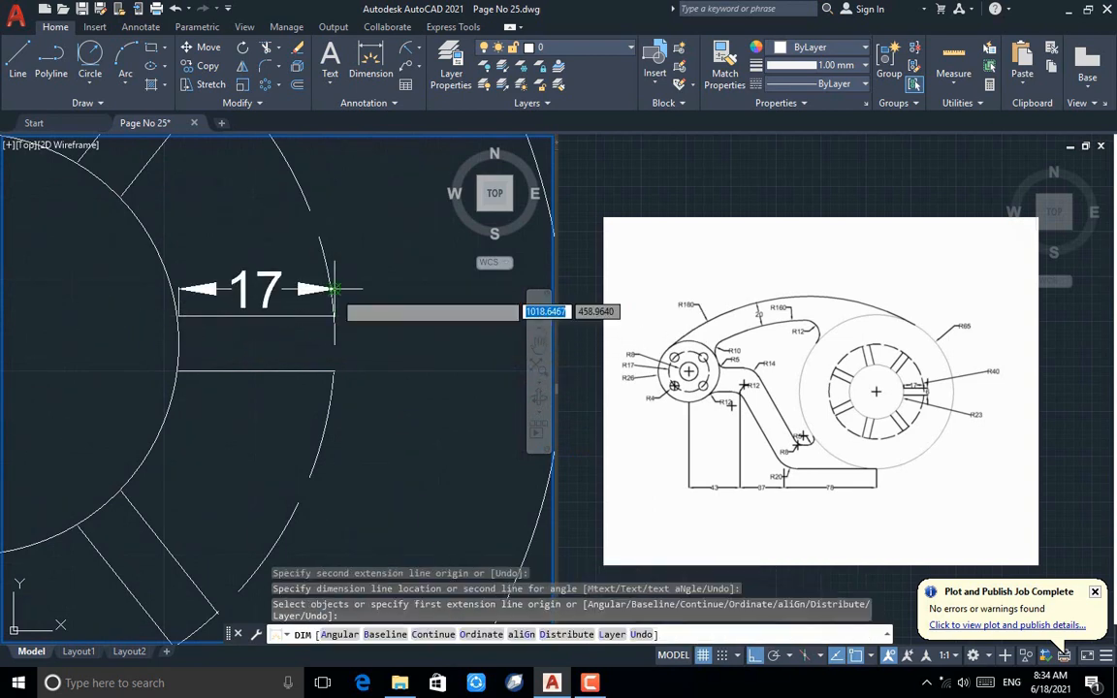
Add a vertical dimension for the width between the two parallel lines of the horizontal spoke, just outside the dashed circle
{"action": "left_click", "coordinate": [333, 316]}
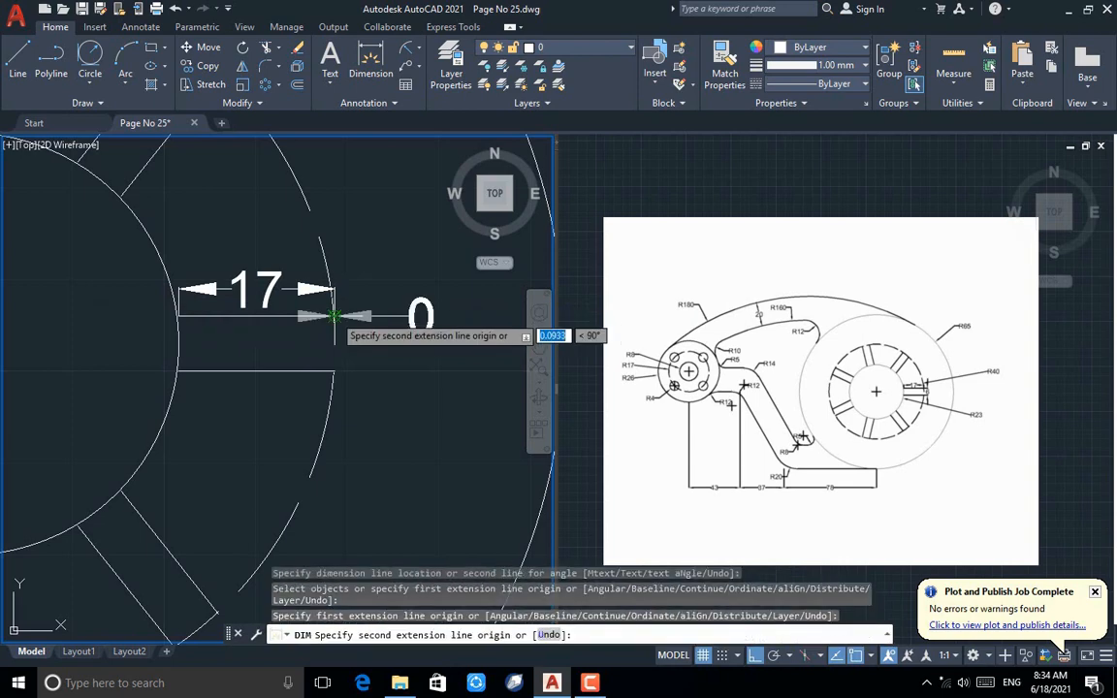
{"action": "left_click", "coordinate": [334, 371]}
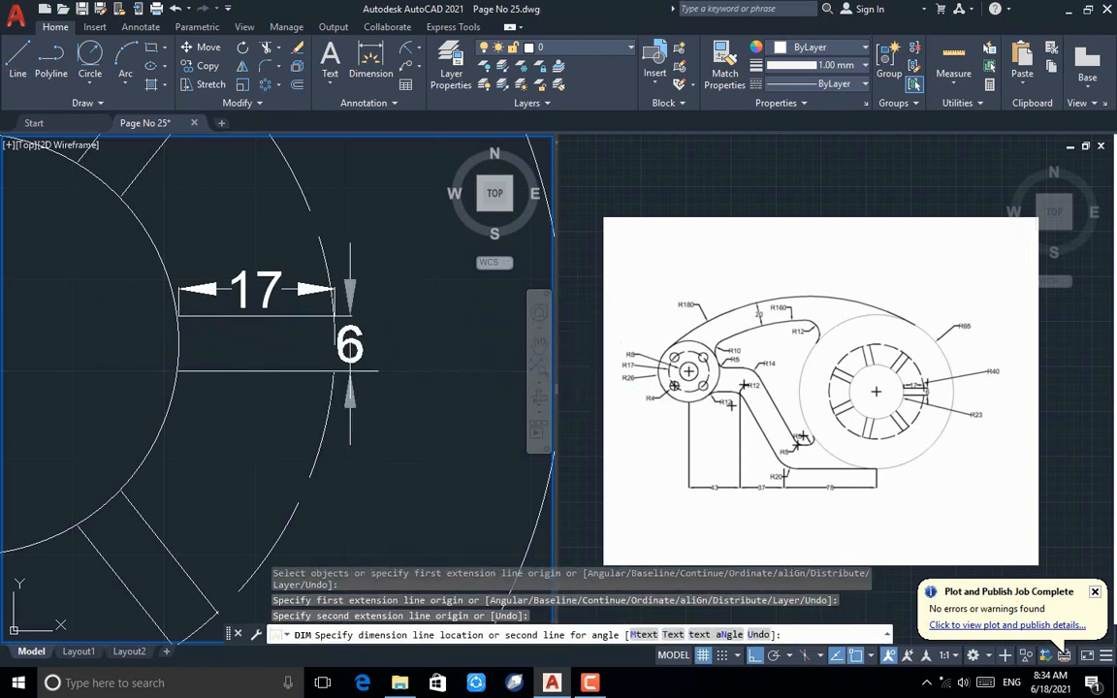
{"action": "left_click", "coordinate": [368, 344]}
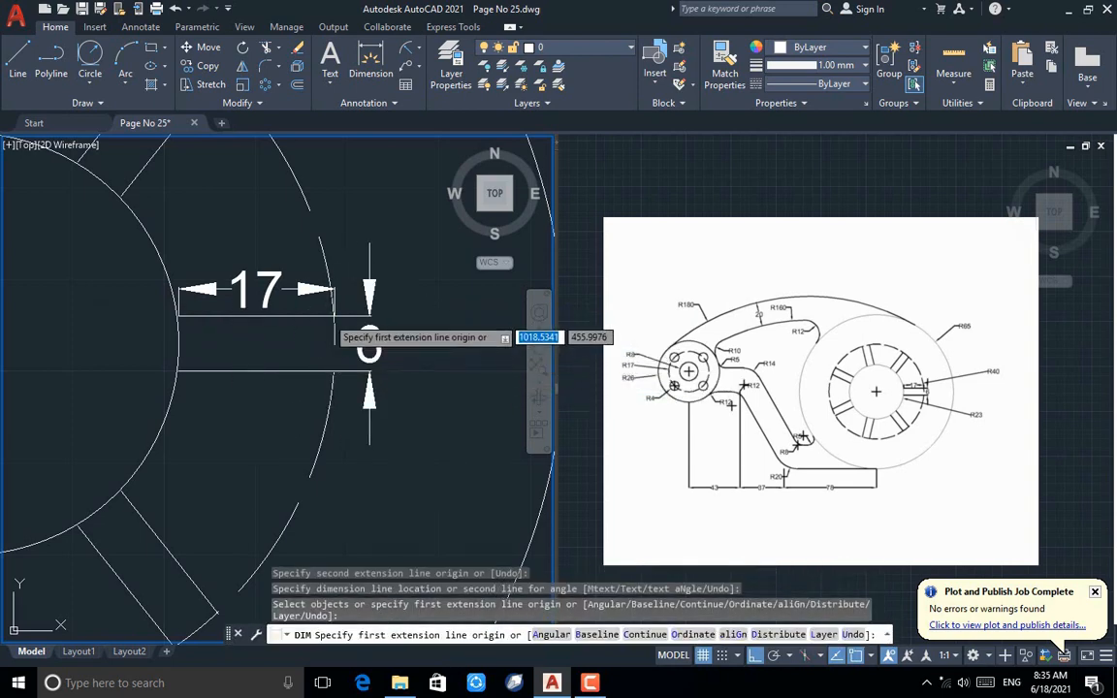
Add radius dimensions to the large hub's dashed circle and its inner circle, placing both texts outside the outer circle
{"action": "scroll", "coordinate": [334, 314], "scroll_direction": "down", "scroll_amount": 2}
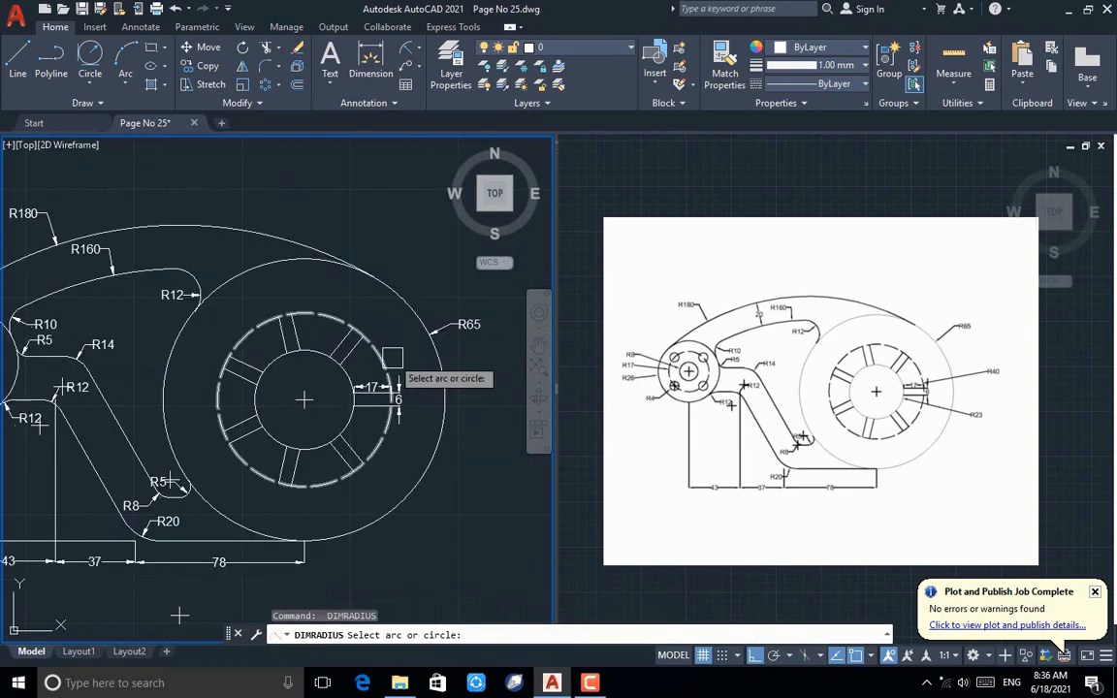
{"action": "left_click", "coordinate": [392, 358]}
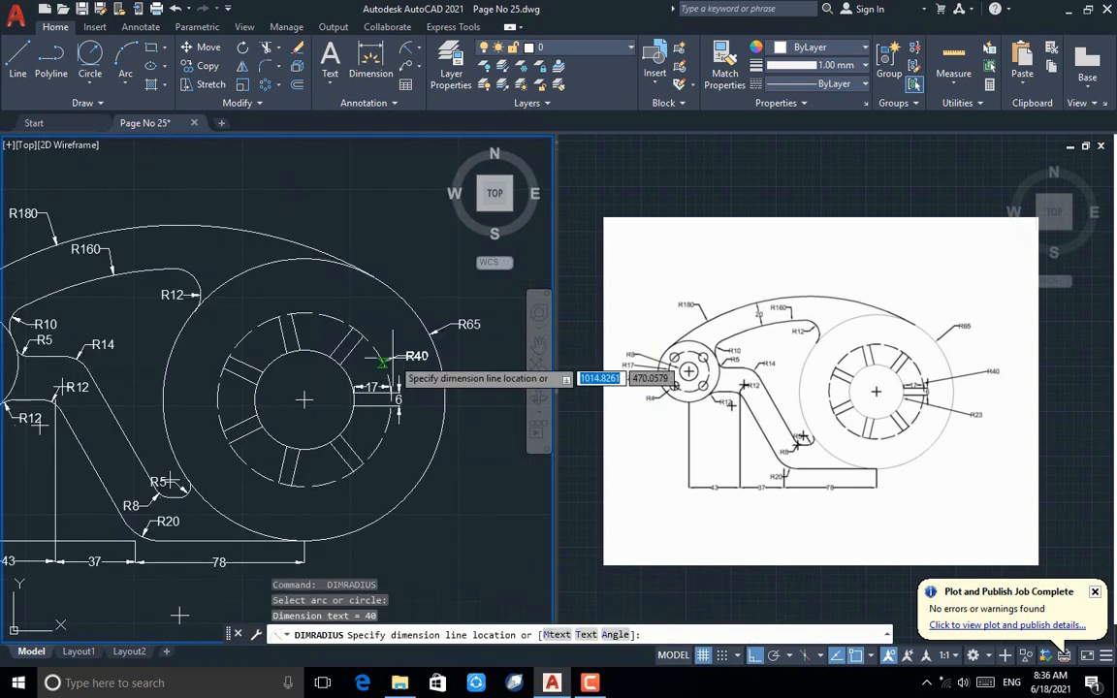
{"action": "left_click", "coordinate": [434, 299]}
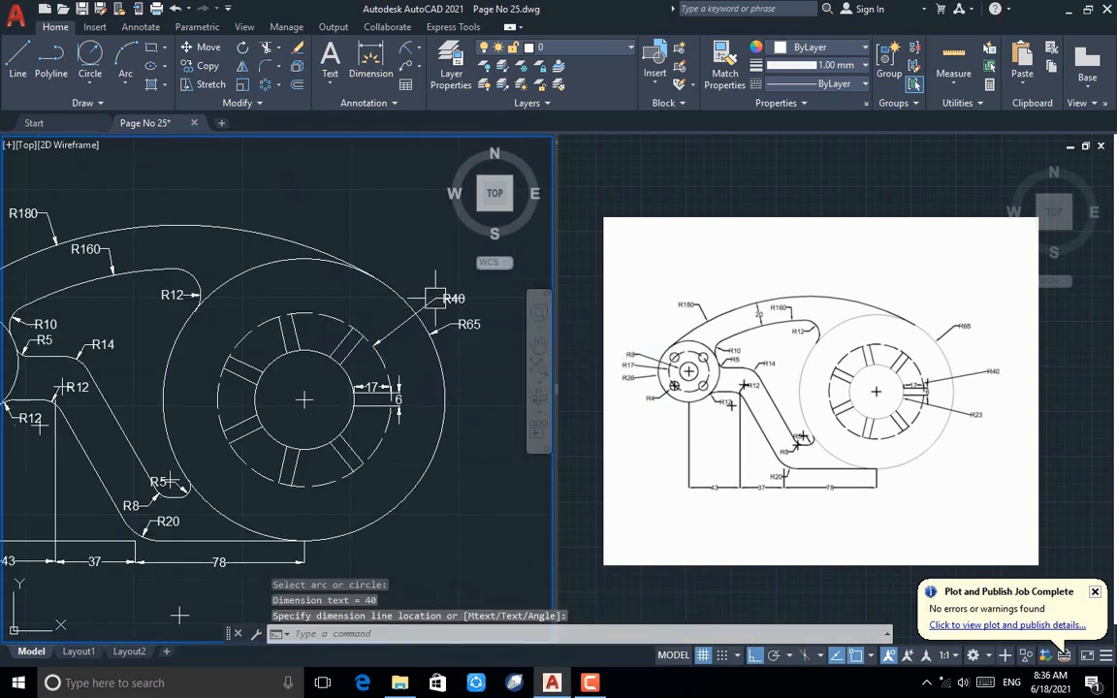
{"action": "key", "text": "Return"}
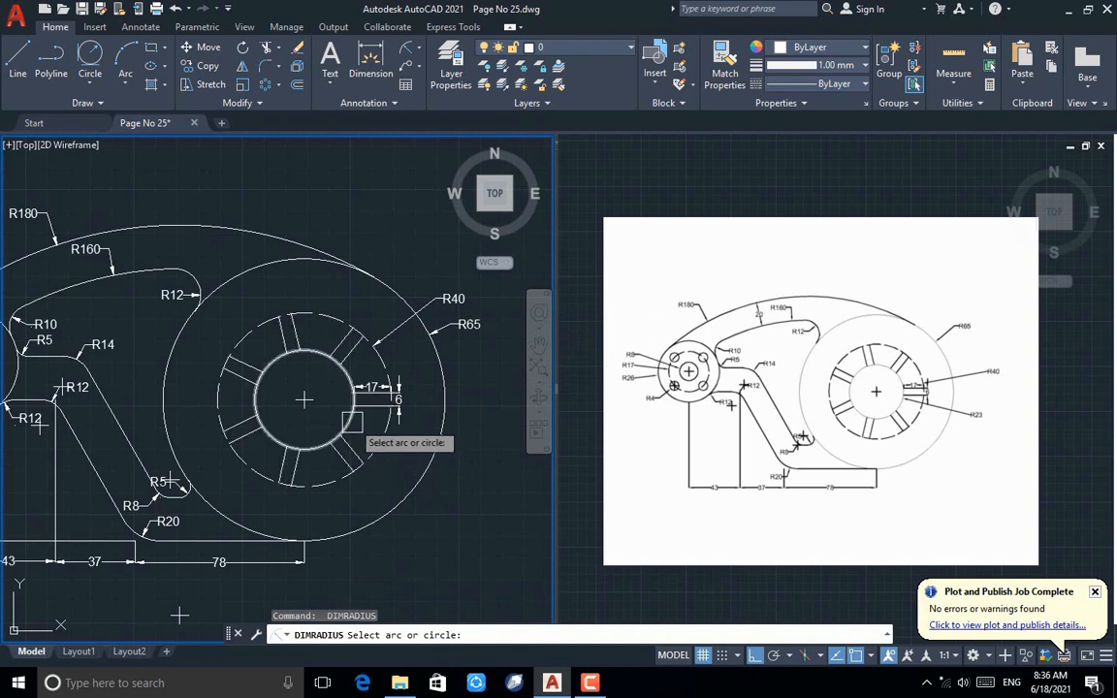
{"action": "left_click", "coordinate": [356, 433]}
{"action": "left_click", "coordinate": [470, 453]}
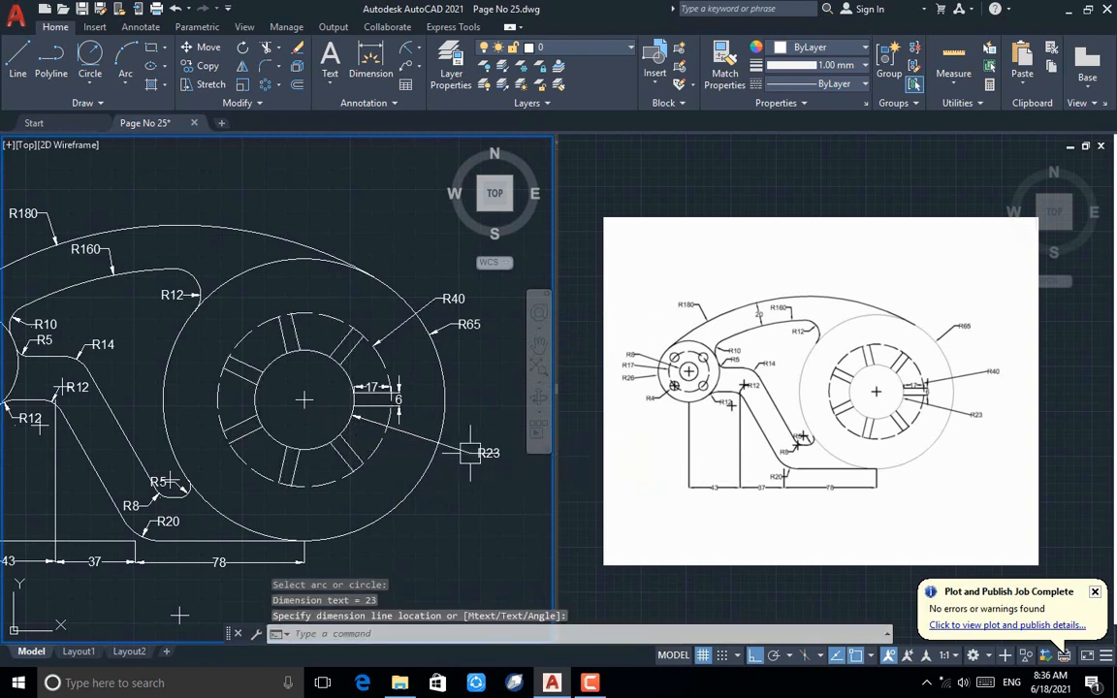
Add diameter dimensions to the large hub's dashed circle and its outer circle, beside their radius dimensions
{"action": "left_click", "coordinate": [371, 84]}
{"action": "left_click", "coordinate": [384, 205]}
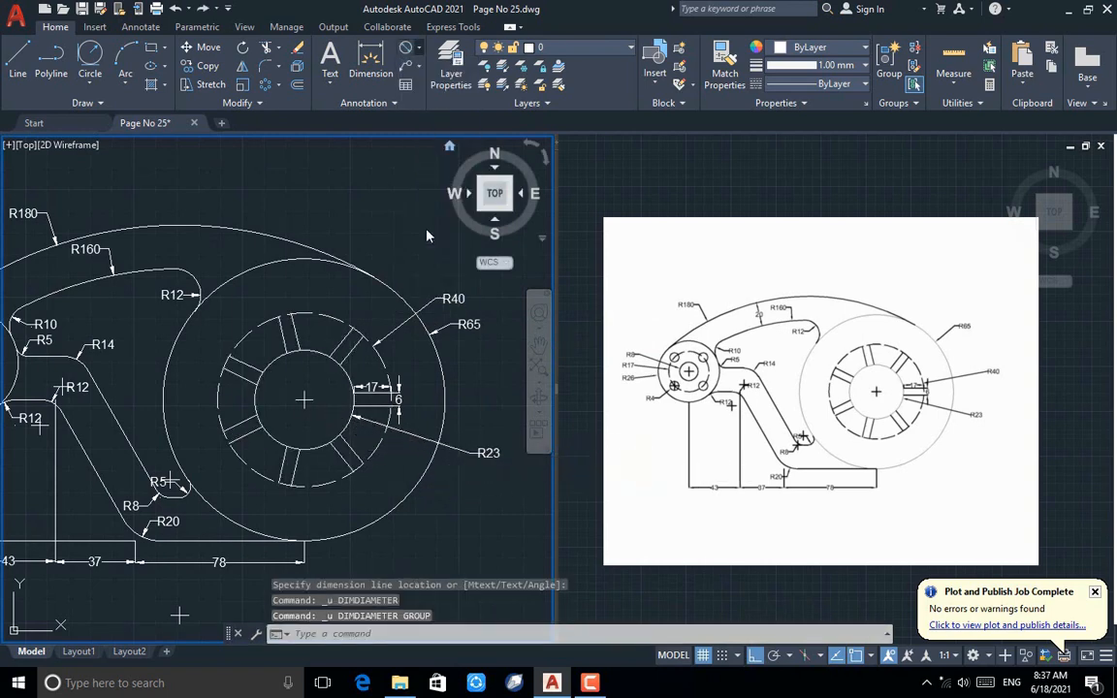
{"action": "left_click", "coordinate": [383, 371]}
{"action": "left_click", "coordinate": [427, 280]}
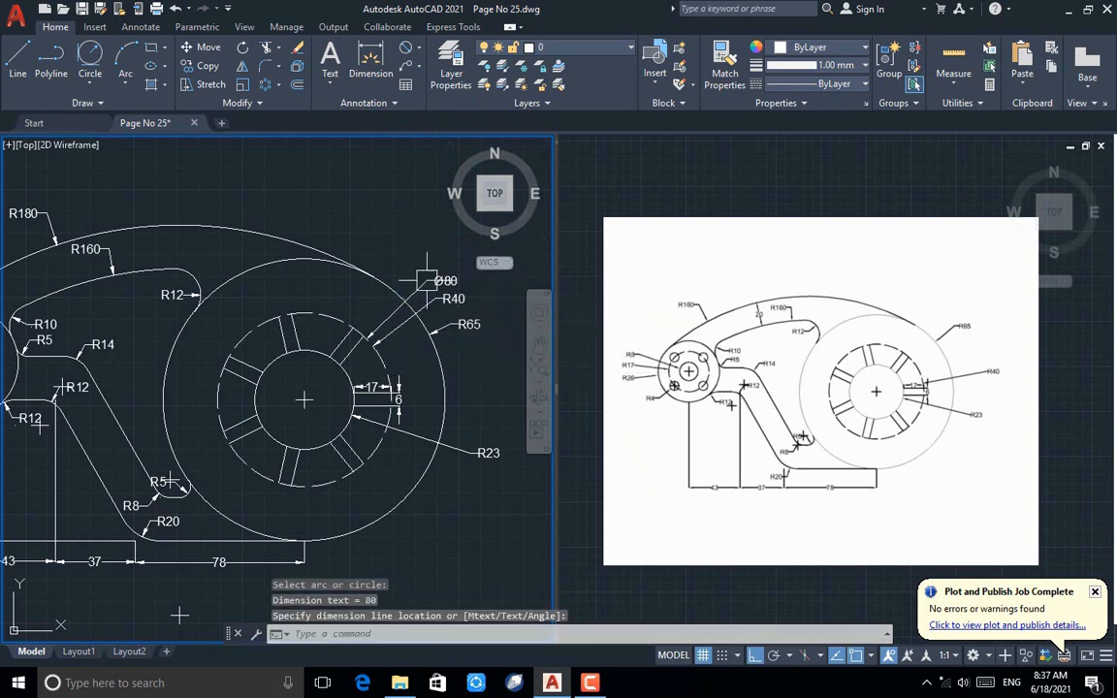
{"action": "key", "text": "Return"}
{"action": "left_click", "coordinate": [435, 339]}
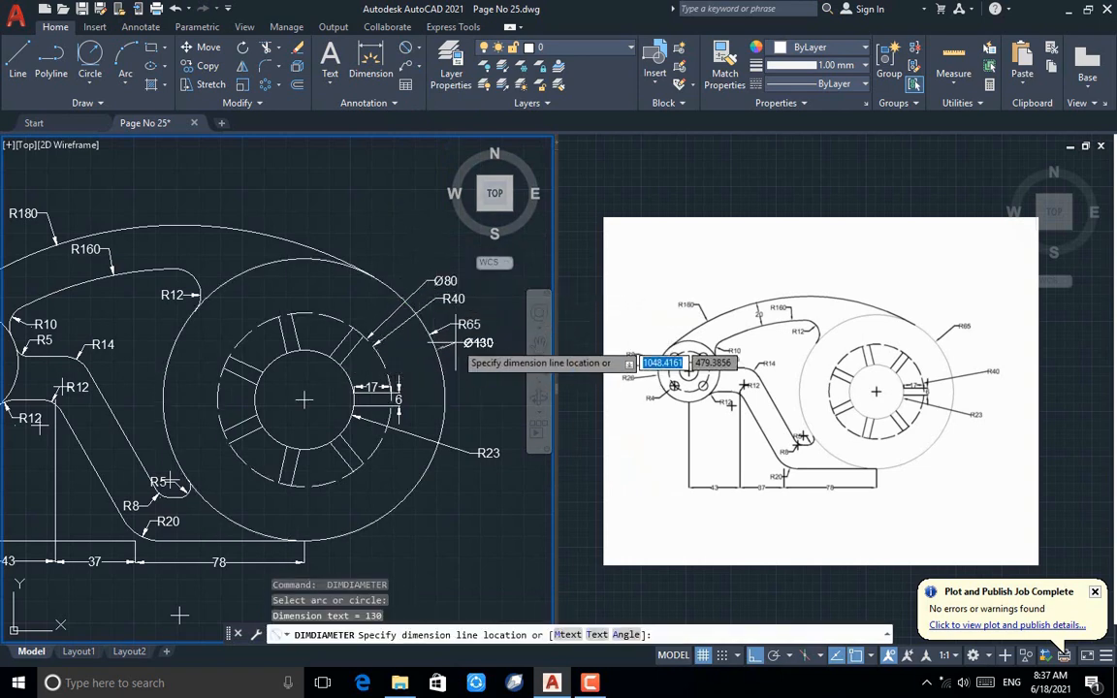
{"action": "left_click", "coordinate": [461, 349]}
Add a diameter dimension to the large hub's inner circle, placing its text below that circle's radius dimension
{"action": "key", "text": "Return"}
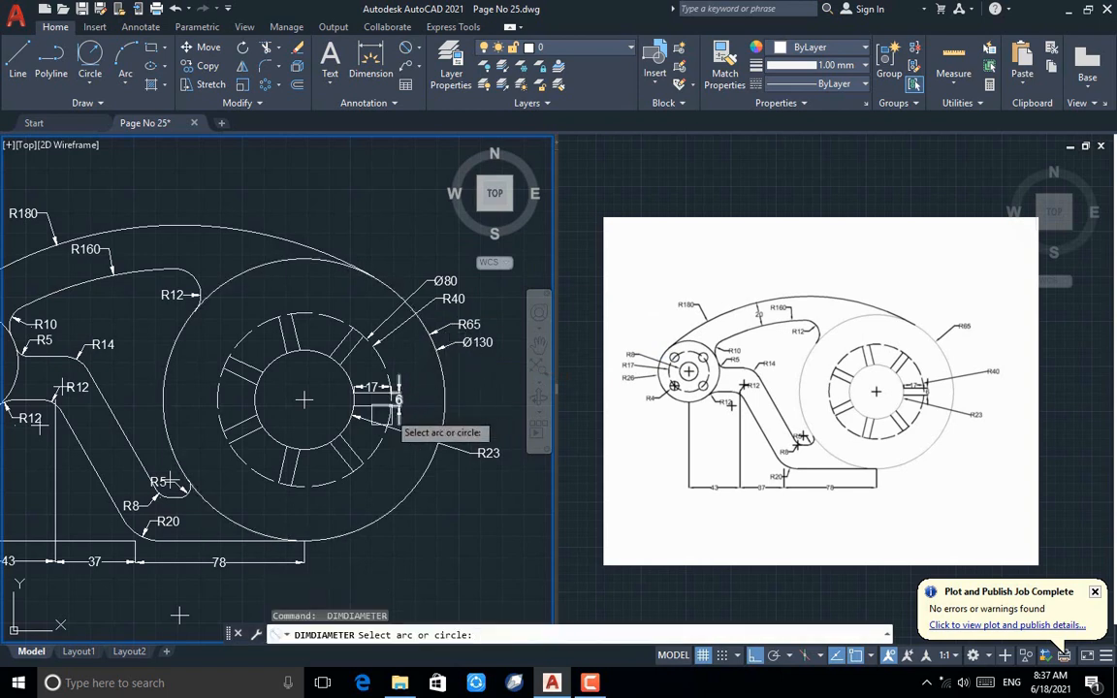
{"action": "scroll", "coordinate": [338, 429], "scroll_direction": "up", "scroll_amount": 2}
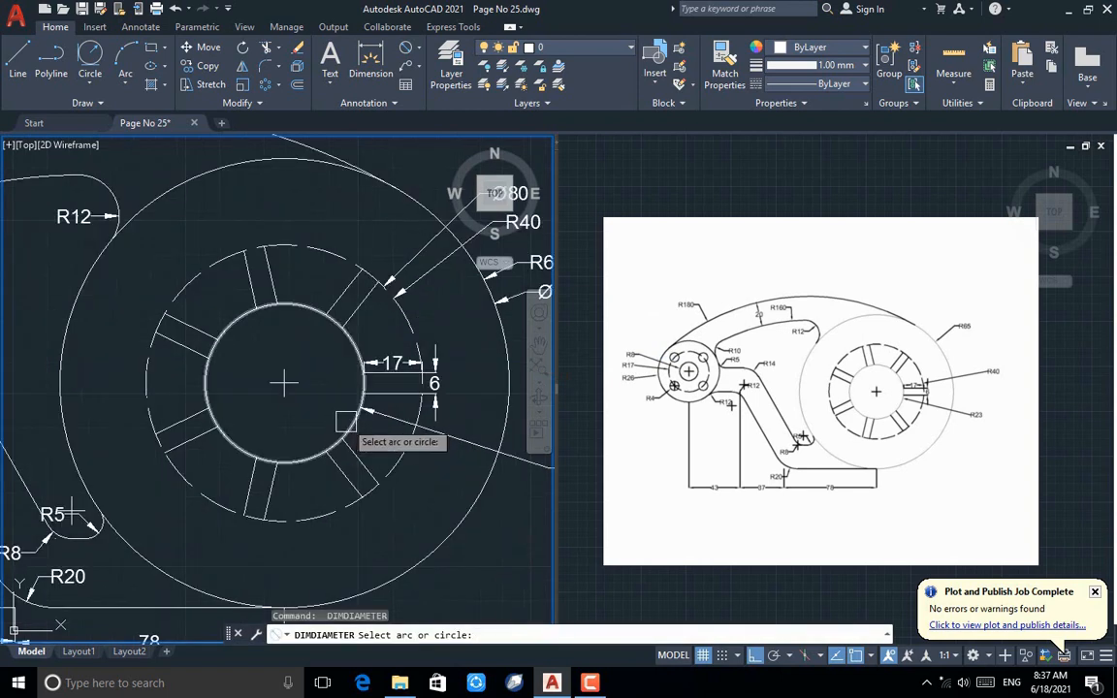
{"action": "left_click", "coordinate": [338, 430]}
{"action": "scroll", "coordinate": [330, 428], "scroll_direction": "down", "scroll_amount": 2}
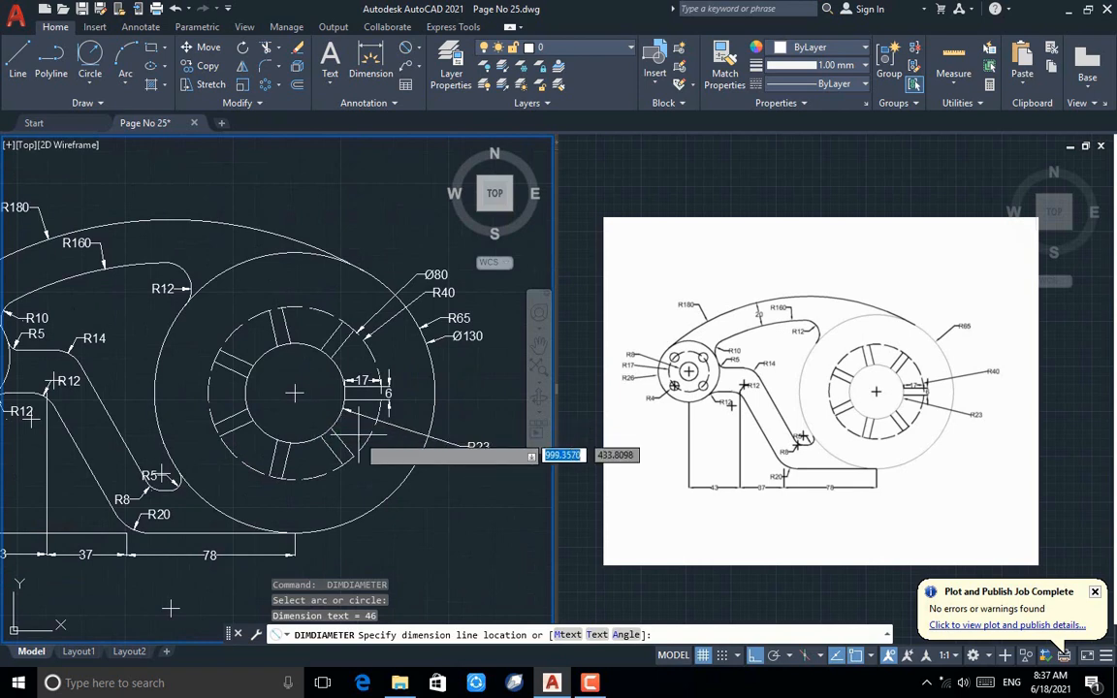
{"action": "left_click", "coordinate": [458, 466]}
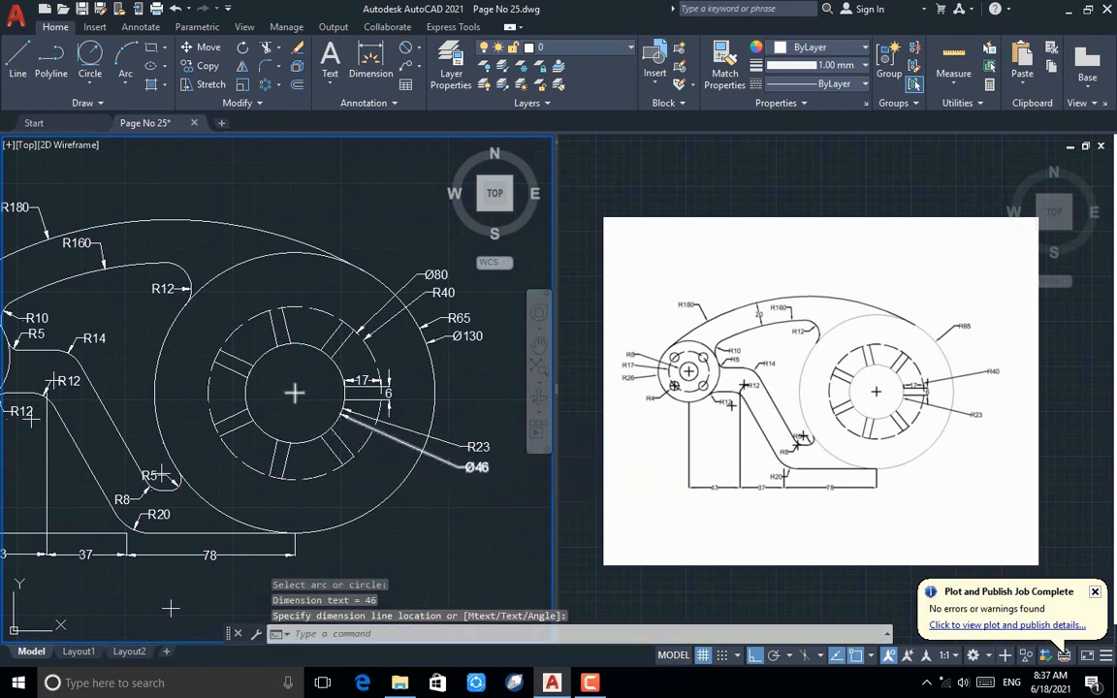
{"action": "key", "text": "Escape"}
Add an aligned dimension between the R180 and R160 arcs, from the R180 arrow tip perpendicular to the inner arc
{"action": "scroll", "coordinate": [484, 407], "scroll_direction": "down", "scroll_amount": 2}
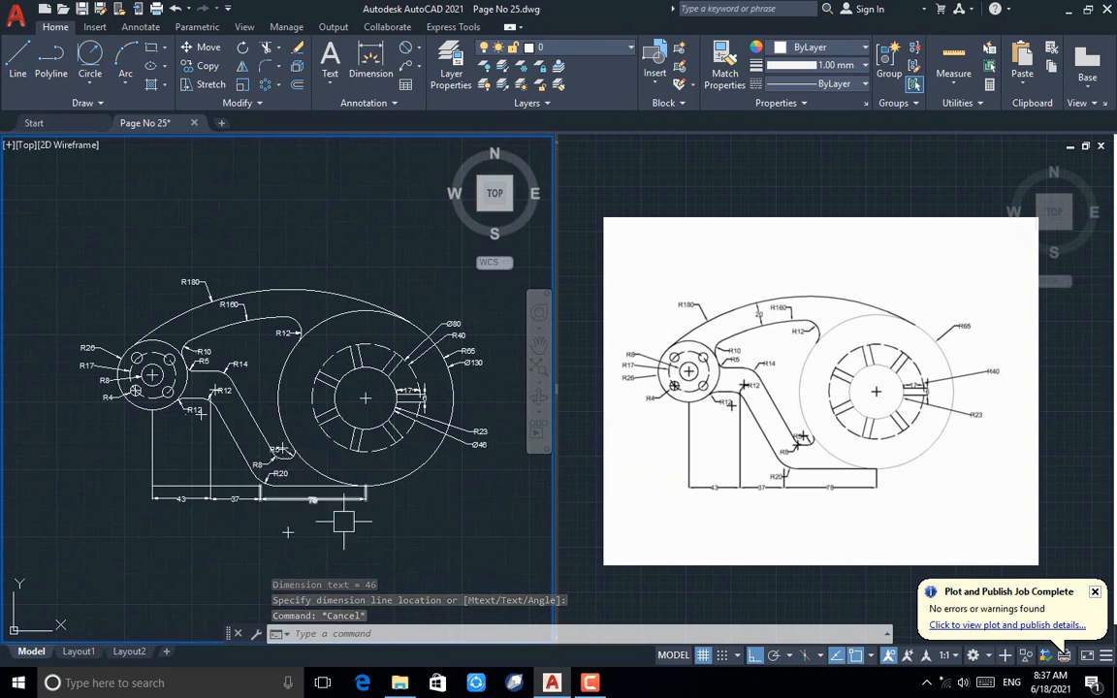
{"action": "left_click", "coordinate": [370, 62]}
{"action": "scroll", "coordinate": [218, 302], "scroll_direction": "up", "scroll_amount": 4}
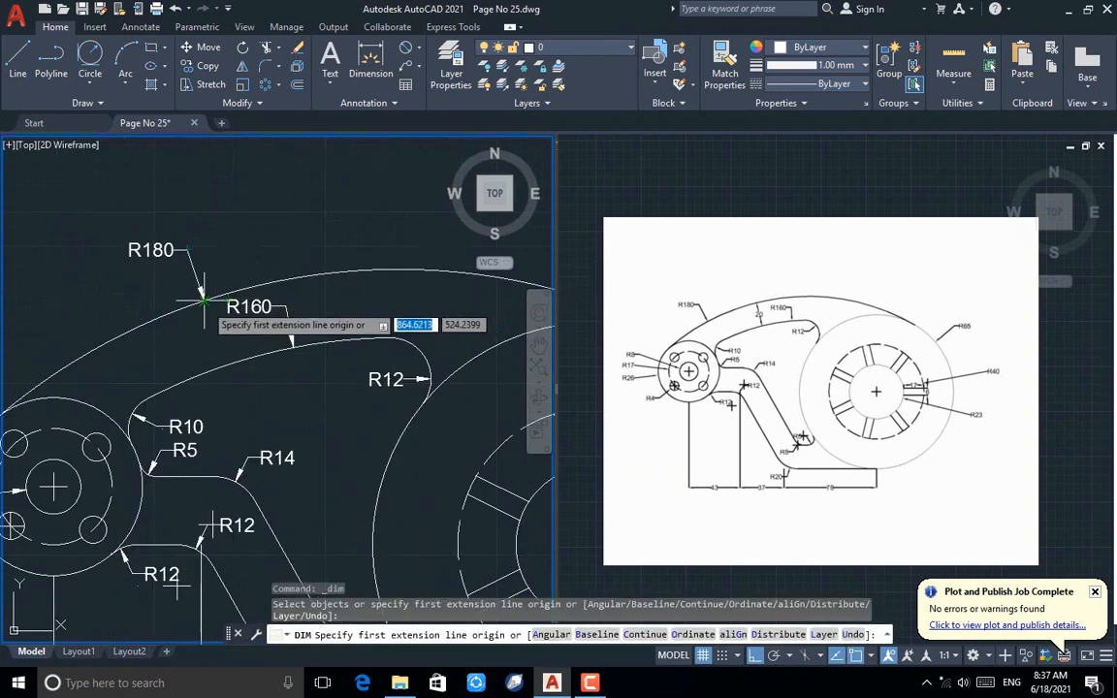
{"action": "left_click", "coordinate": [203, 307]}
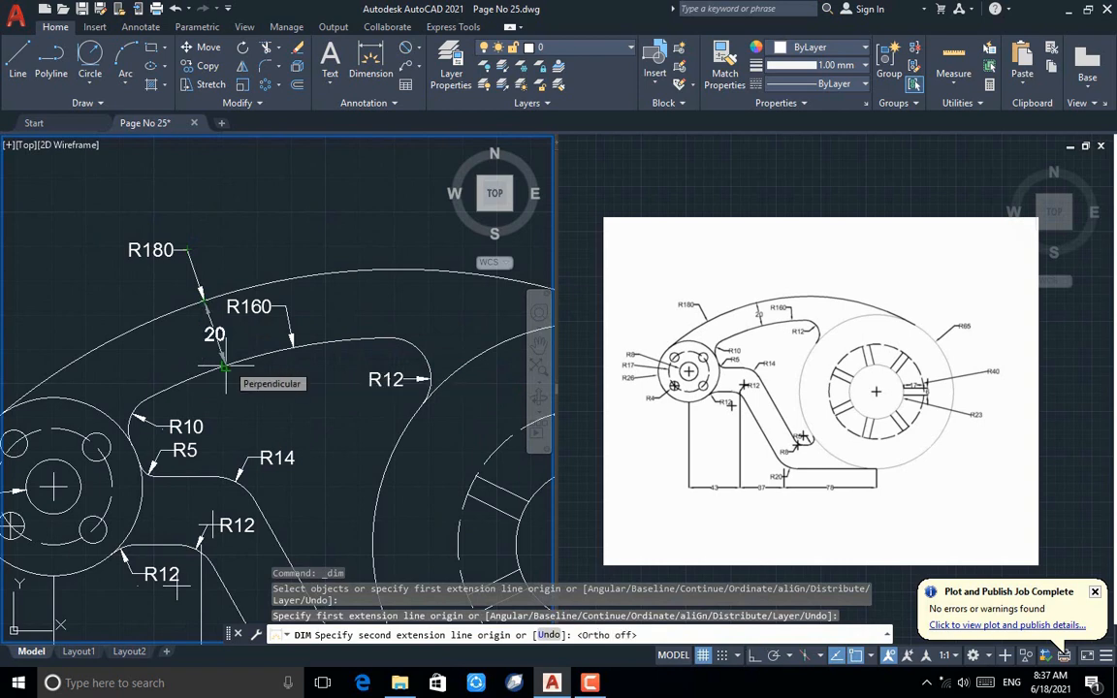
{"action": "left_click", "coordinate": [226, 365]}
{"action": "left_click", "coordinate": [228, 363]}
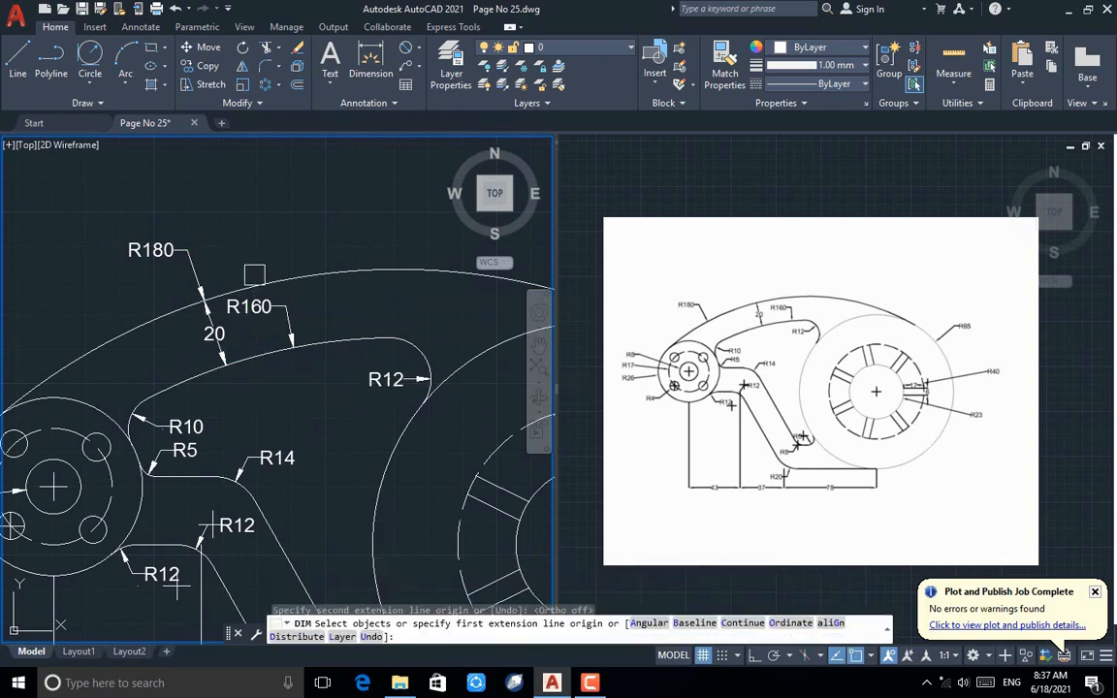
Add an aligned dimension for the perpendicular width between the two slanted parallel lines of the arm, then end the command
{"action": "scroll", "coordinate": [250, 324], "scroll_direction": "down", "scroll_amount": 2}
{"action": "scroll", "coordinate": [290, 475], "scroll_direction": "up", "scroll_amount": 2}
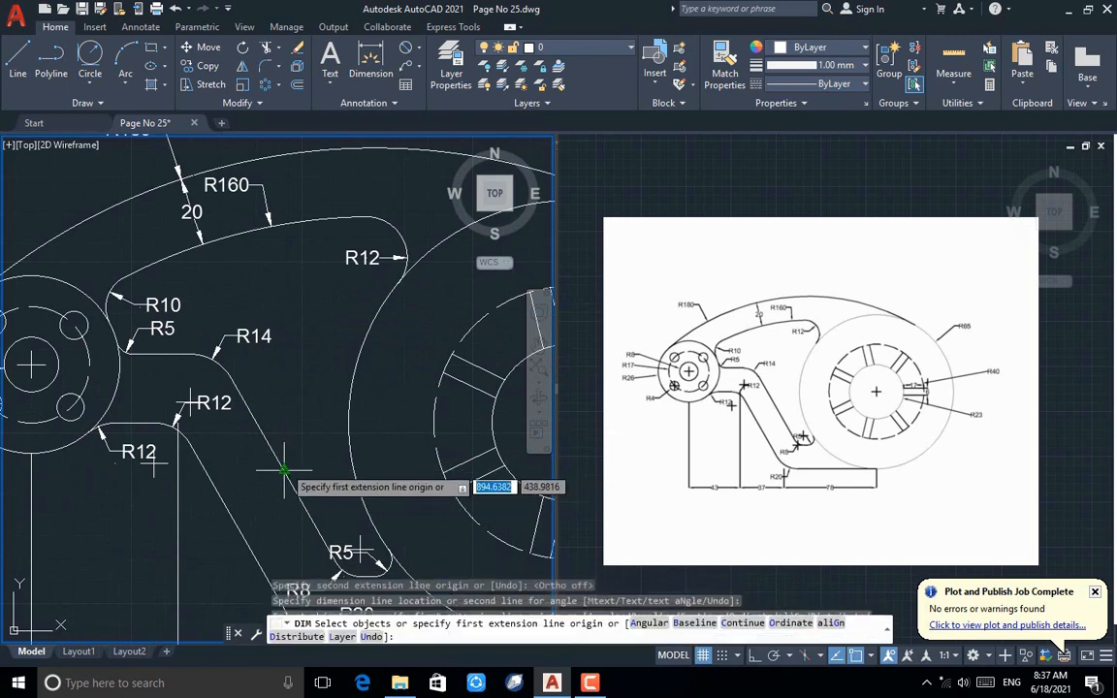
{"action": "left_click", "coordinate": [281, 461]}
{"action": "scroll", "coordinate": [232, 521], "scroll_direction": "up", "scroll_amount": 3}
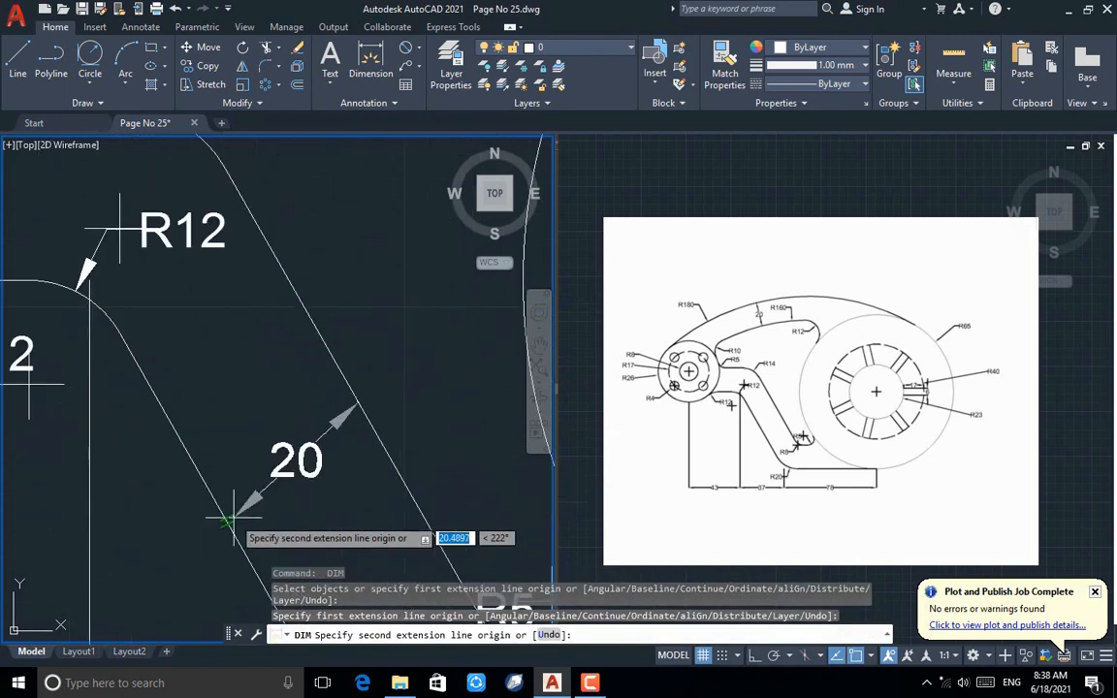
{"action": "left_click", "coordinate": [225, 520]}
{"action": "left_click", "coordinate": [224, 519]}
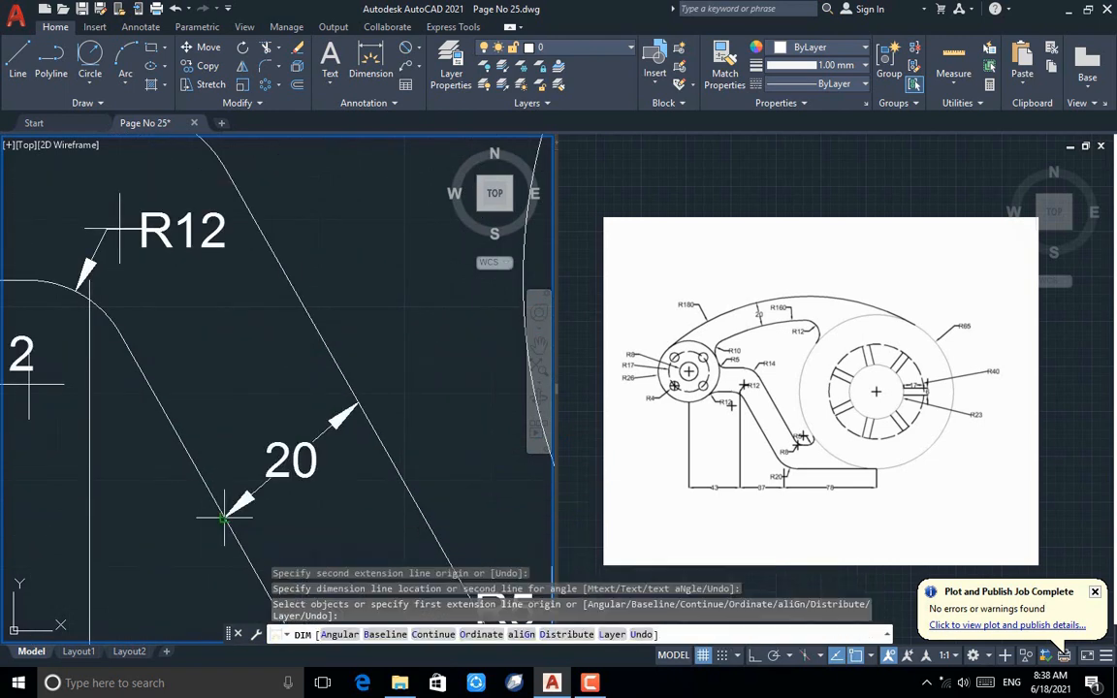
{"action": "key", "text": "Return"}
{"action": "scroll", "coordinate": [178, 463], "scroll_direction": "down", "scroll_amount": 4}
{"action": "key", "text": "Escape"}
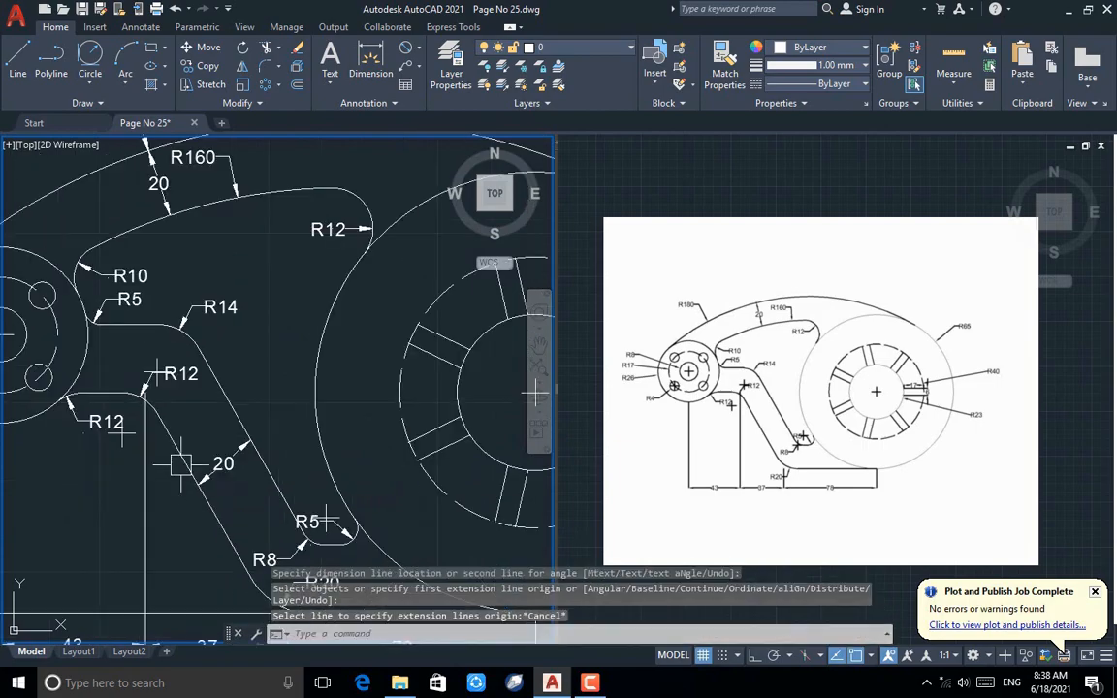